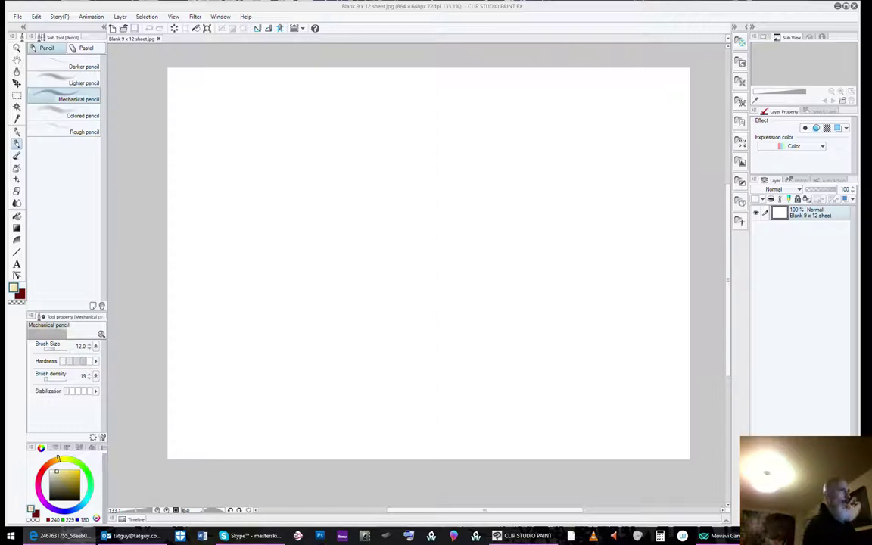
With the mechanical pencil at brush size 6 in dark red, sketch a wide flat ellipse in the canvas's upper middle as a vessel's rim
click(510, 234)
key(bracketleft)
key(bracketleft)
key(bracketleft)
key(bracketleft)
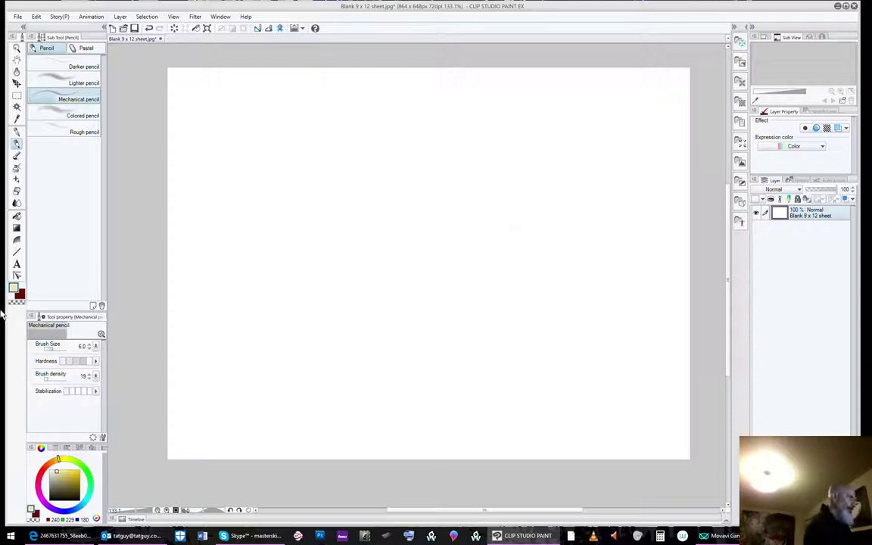
click(20, 294)
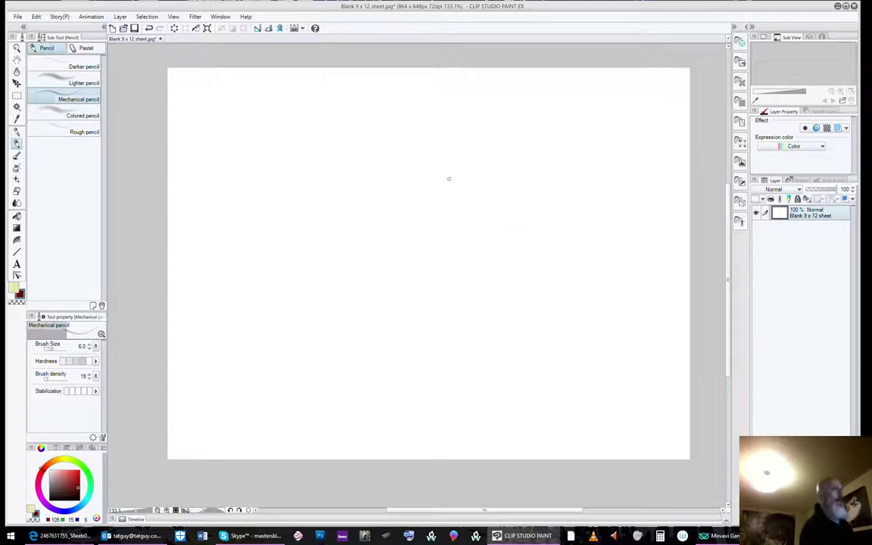
mouse_move(411, 197)
mouse_down()
mouse_move(471, 177)
mouse_move(461, 198)
mouse_move(366, 189)
mouse_move(447, 180)
mouse_move(427, 192)
mouse_move(389, 178)
mouse_move(454, 191)
mouse_move(488, 183)
mouse_move(416, 193)
mouse_move(451, 182)
mouse_move(372, 179)
mouse_move(421, 184)
mouse_move(342, 191)
mouse_move(418, 187)
mouse_move(373, 181)
mouse_move(452, 192)
mouse_move(411, 201)
mouse_move(431, 201)
mouse_move(438, 199)
mouse_move(375, 195)
mouse_move(457, 174)
mouse_up()
mouse_move(389, 179)
mouse_down()
mouse_move(478, 173)
mouse_move(392, 178)
mouse_move(453, 171)
mouse_move(364, 190)
mouse_move(420, 181)
mouse_move(405, 173)
mouse_move(417, 197)
mouse_move(488, 189)
mouse_move(402, 206)
mouse_move(450, 167)
mouse_move(427, 180)
mouse_move(449, 172)
mouse_move(491, 175)
mouse_move(473, 166)
mouse_move(443, 200)
mouse_up()
drag(494, 191, 378, 208)
mouse_move(474, 169)
mouse_down()
mouse_move(368, 197)
mouse_move(392, 185)
mouse_move(405, 205)
mouse_up()
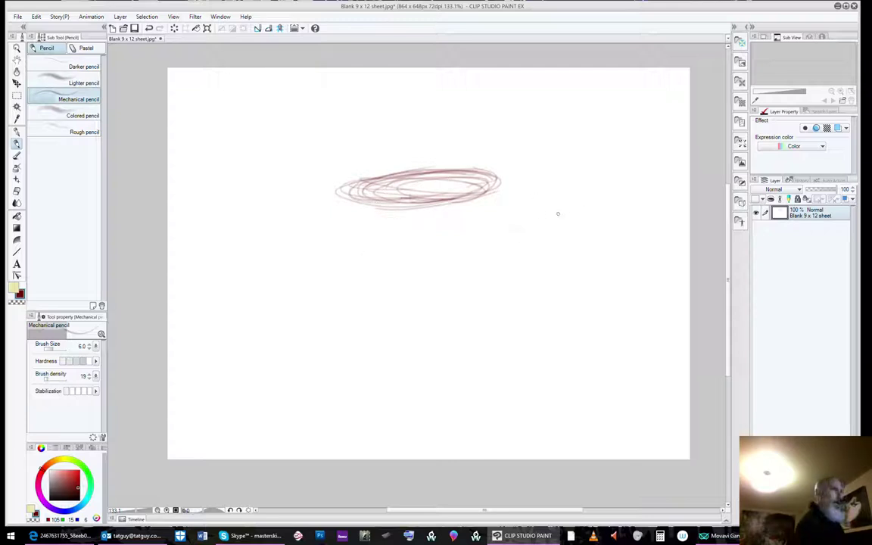
Sketch inward-curving lines down from both ends of the rim ellipse to form the sides of the vessel's neck
drag(493, 181, 463, 233)
drag(488, 190, 476, 251)
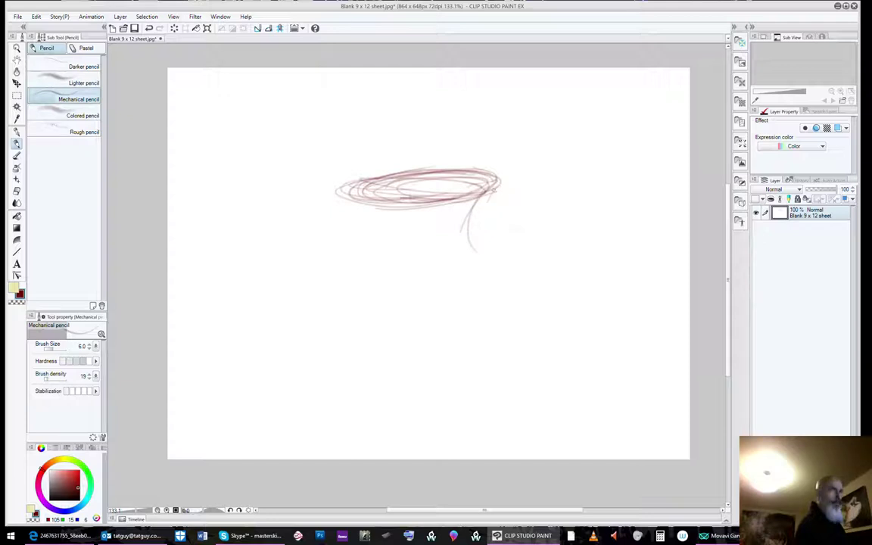
drag(495, 190, 476, 243)
drag(499, 181, 482, 249)
drag(363, 195, 353, 246)
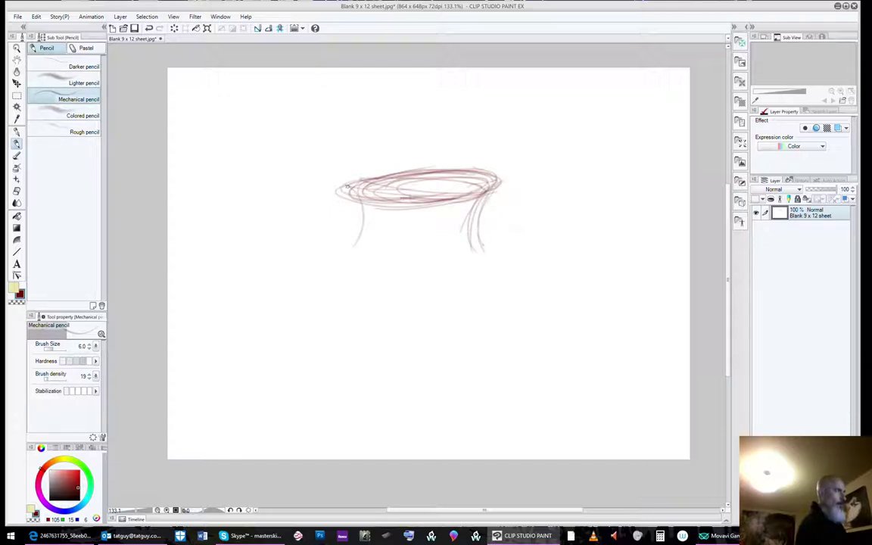
drag(357, 203, 345, 261)
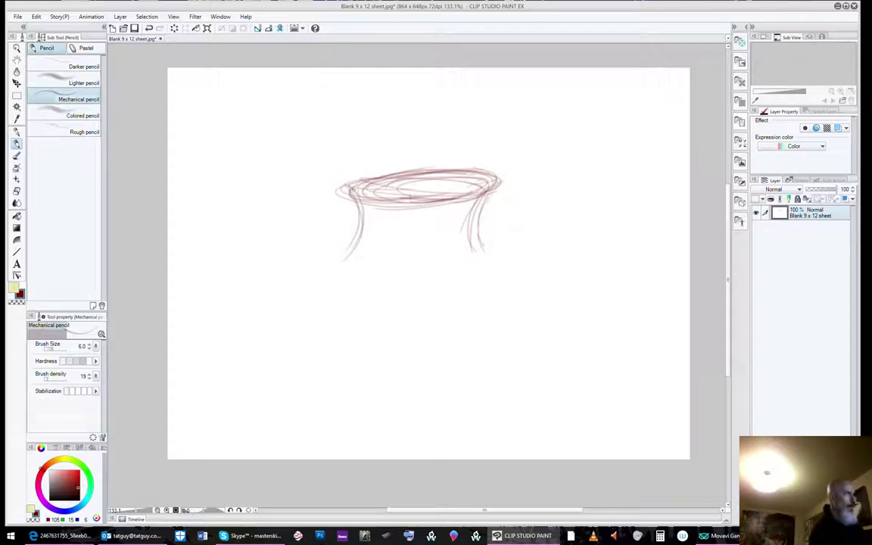
Darken the outline of the rim ellipse with the mechanical pencil and add a smaller ellipse inside it for the opening
drag(350, 192, 435, 166)
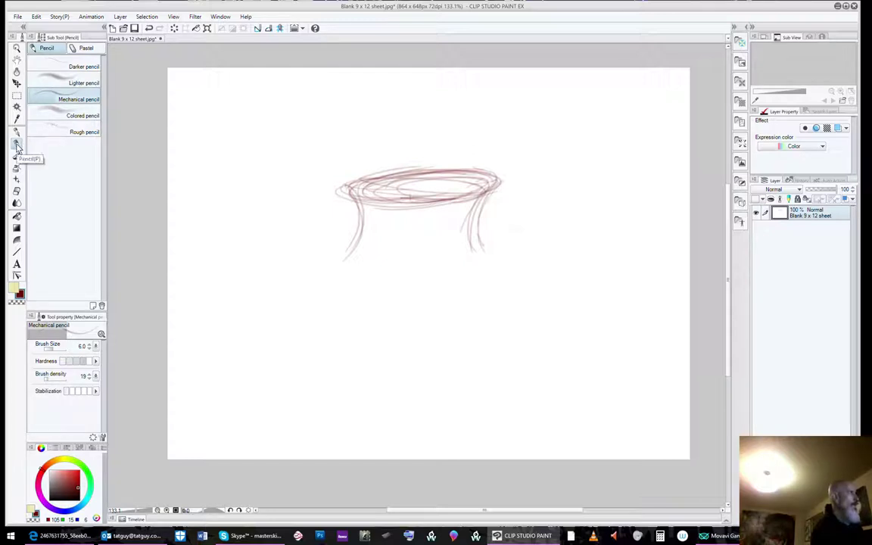
click(86, 48)
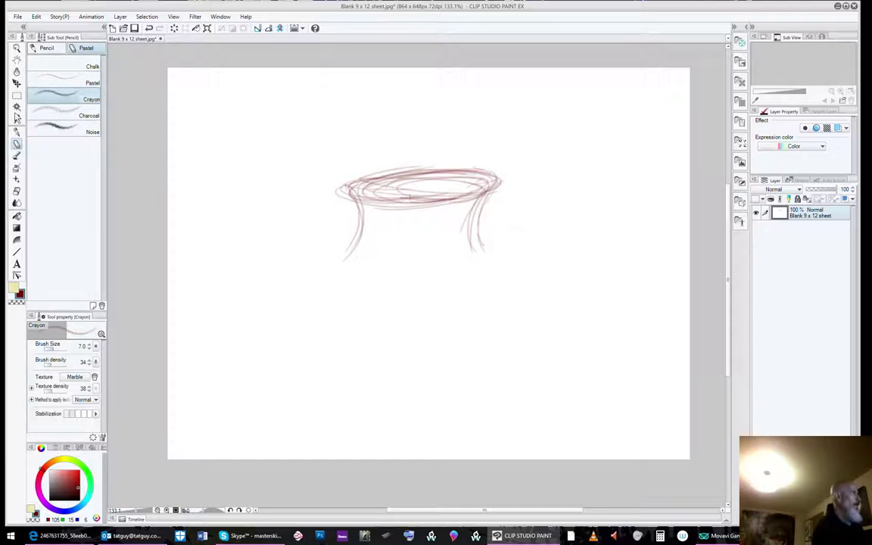
click(47, 48)
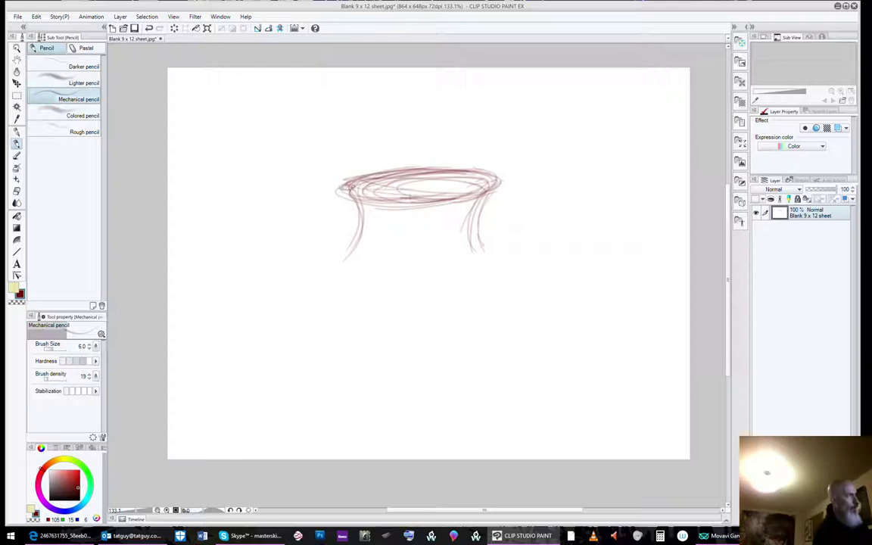
mouse_move(349, 186)
mouse_down()
mouse_move(400, 195)
mouse_move(346, 186)
mouse_move(385, 198)
mouse_move(463, 190)
mouse_move(443, 195)
mouse_move(381, 199)
mouse_move(501, 179)
mouse_up()
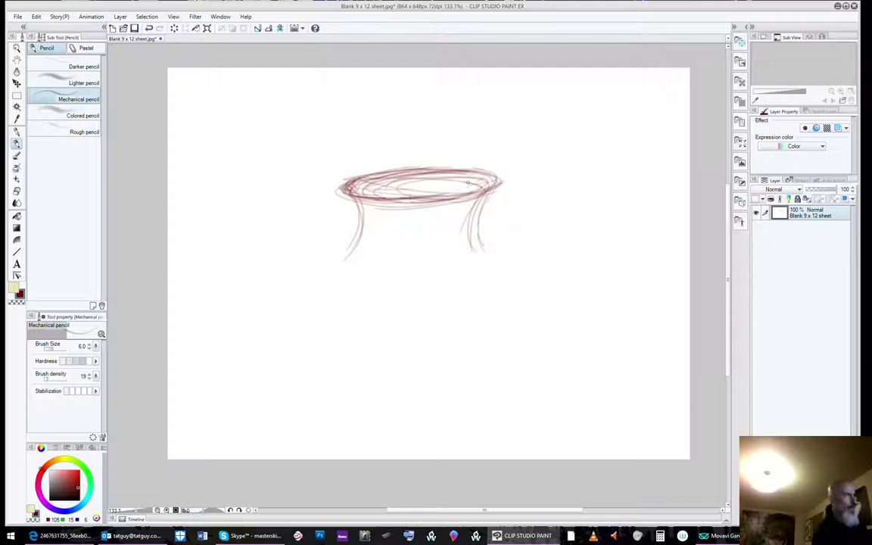
mouse_move(448, 181)
mouse_down()
mouse_move(423, 171)
mouse_move(410, 192)
mouse_move(379, 184)
mouse_move(398, 189)
mouse_move(383, 200)
mouse_move(412, 186)
mouse_move(442, 191)
mouse_move(393, 195)
mouse_move(457, 190)
mouse_up()
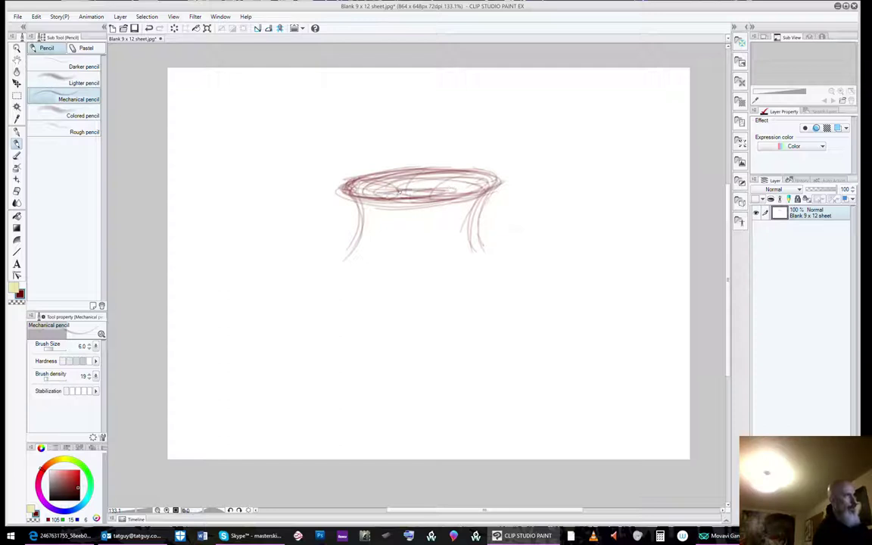
mouse_move(443, 190)
mouse_down()
mouse_move(402, 191)
mouse_move(390, 178)
mouse_move(412, 168)
mouse_move(386, 196)
mouse_move(368, 172)
mouse_up()
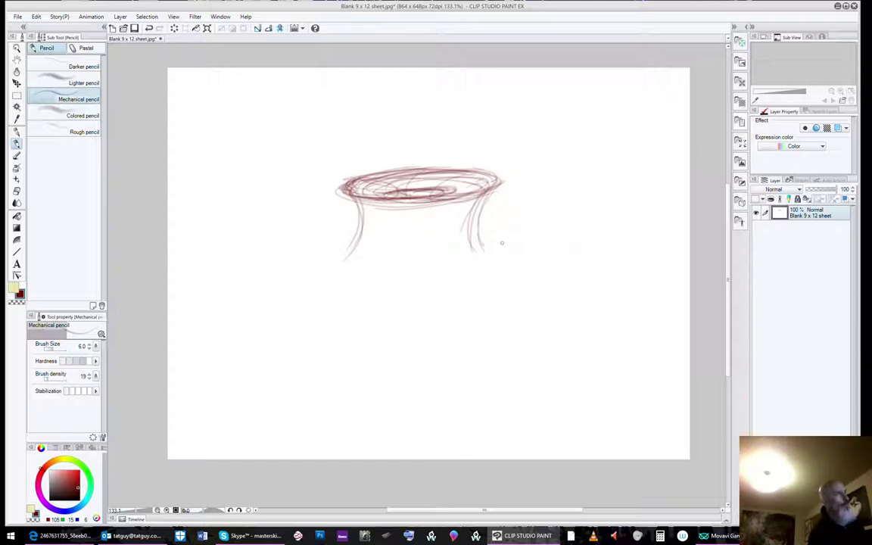
Sketch an ellipse around the base of the neck, darken its front curve, and reinforce the right end of the rim
mouse_move(394, 243)
mouse_down()
mouse_move(511, 252)
mouse_move(344, 270)
mouse_move(448, 246)
mouse_move(347, 268)
mouse_move(484, 251)
mouse_move(476, 244)
mouse_move(463, 265)
mouse_move(488, 249)
mouse_move(381, 271)
mouse_move(455, 266)
mouse_move(430, 274)
mouse_move(354, 254)
mouse_move(367, 242)
mouse_move(456, 263)
mouse_up()
drag(352, 242, 424, 270)
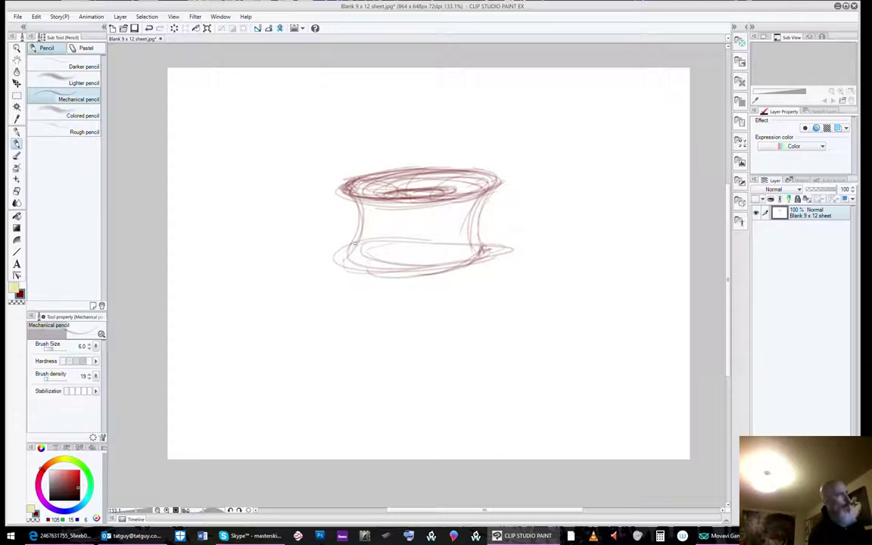
mouse_move(355, 243)
mouse_down()
mouse_move(400, 269)
mouse_move(465, 259)
mouse_up()
mouse_move(357, 258)
mouse_down()
mouse_move(438, 260)
mouse_move(382, 270)
mouse_move(486, 250)
mouse_move(425, 272)
mouse_up()
drag(478, 256, 392, 273)
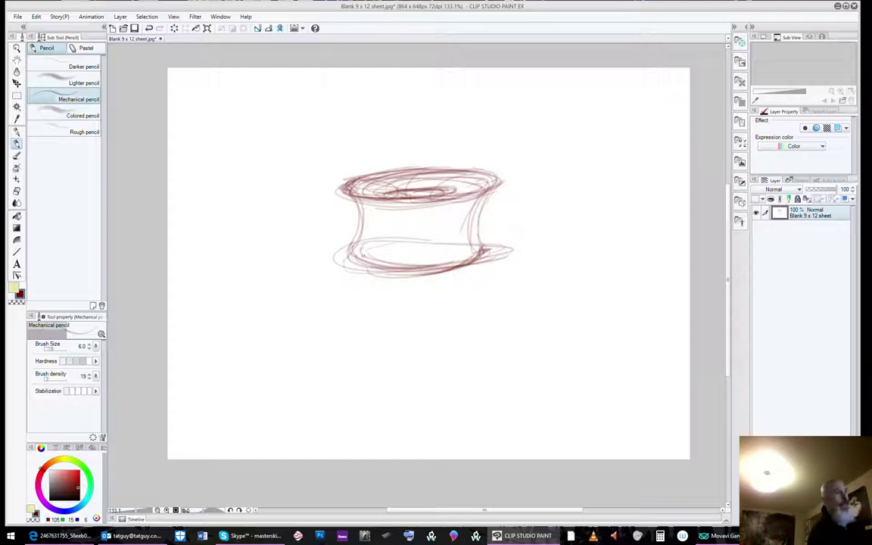
drag(362, 259, 443, 264)
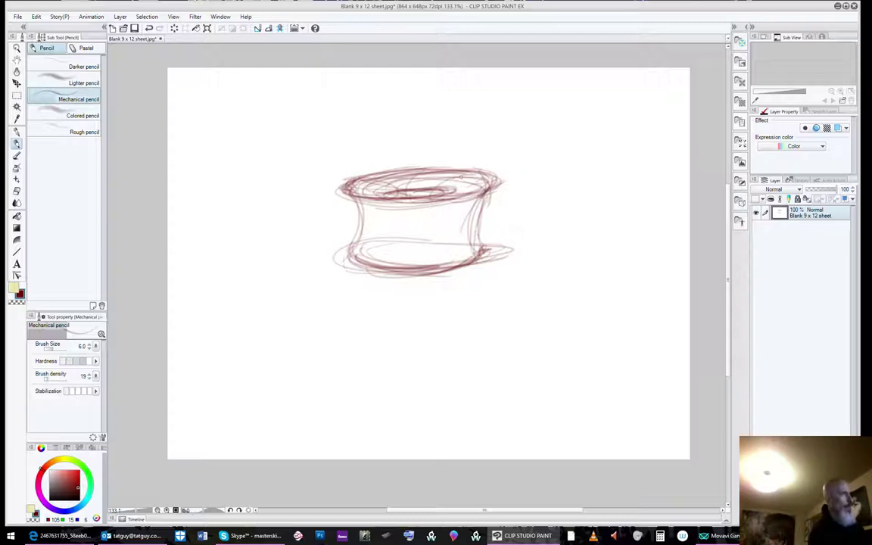
mouse_move(484, 184)
mouse_down()
mouse_move(387, 175)
mouse_move(436, 174)
mouse_move(488, 187)
mouse_up()
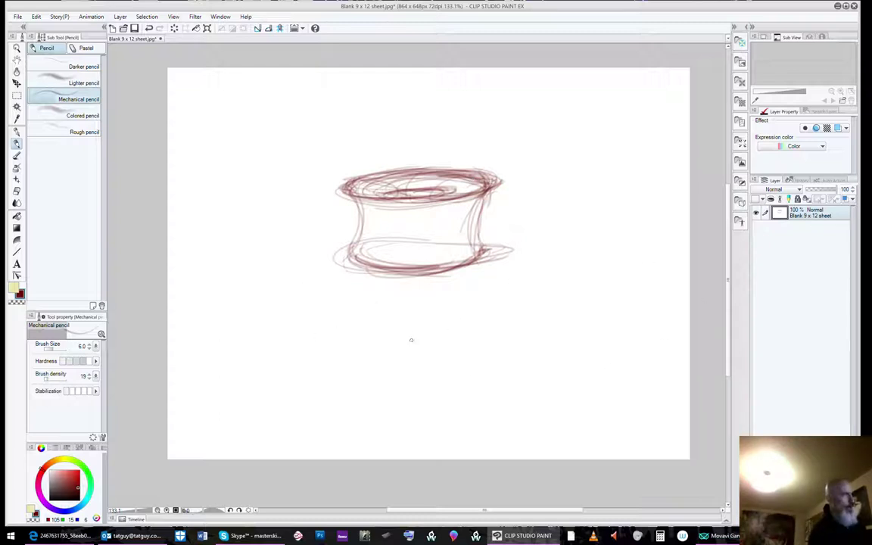
Rough in a large, wide oval body below the neck with loose sweeping strokes
mouse_move(315, 256)
mouse_down()
mouse_move(574, 340)
mouse_move(644, 294)
mouse_up()
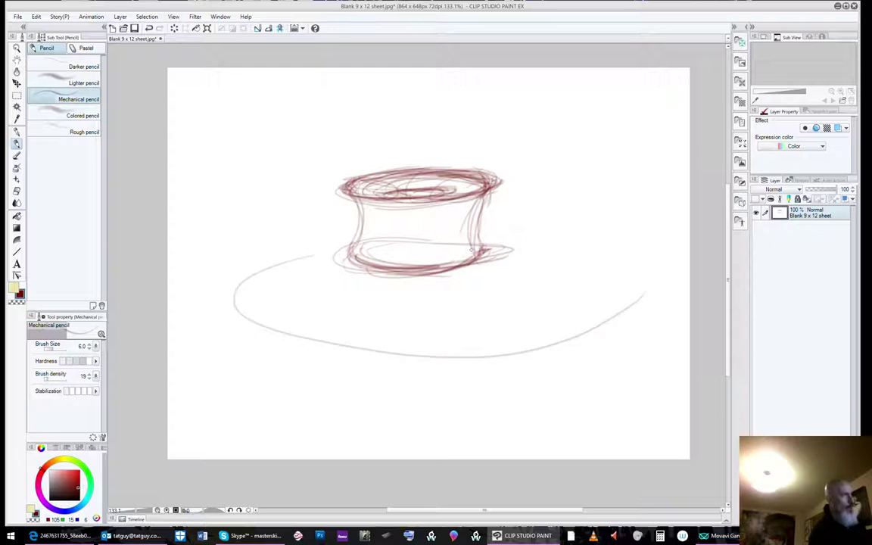
mouse_move(400, 240)
mouse_down()
mouse_move(231, 341)
mouse_move(601, 272)
mouse_up()
mouse_move(496, 253)
mouse_down()
mouse_move(563, 312)
mouse_move(490, 353)
mouse_up()
drag(552, 277, 425, 376)
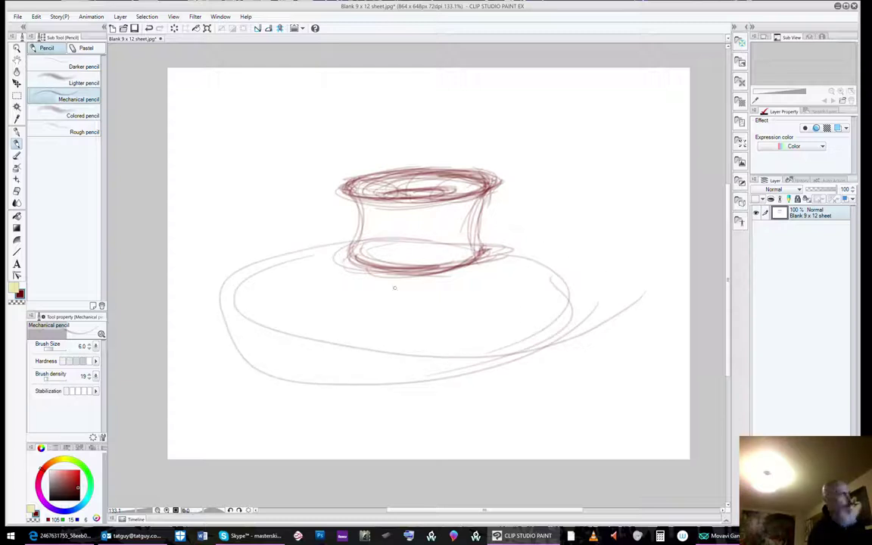
drag(338, 250, 249, 296)
mouse_move(308, 262)
mouse_down()
mouse_move(259, 308)
mouse_move(258, 371)
mouse_up()
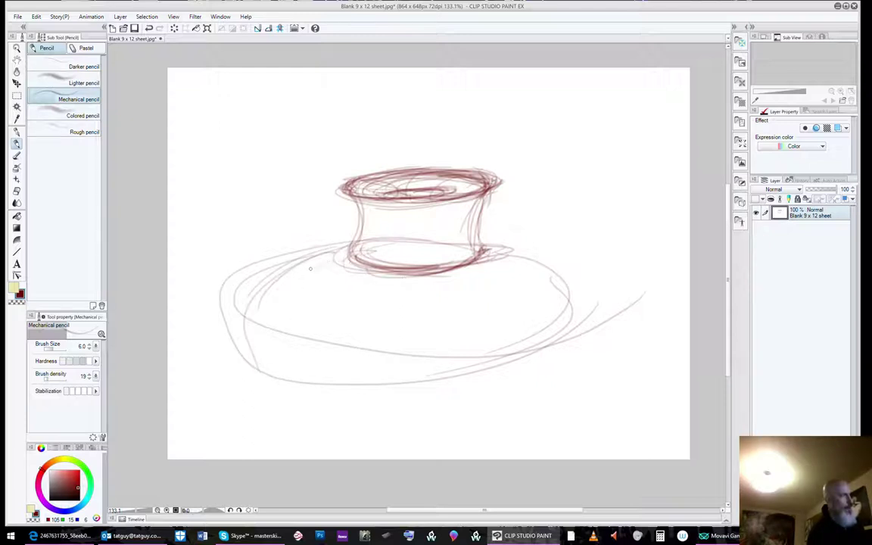
Build up the body's left contour and sweep a lower curve across for its underside
drag(311, 269, 301, 348)
mouse_move(278, 284)
mouse_down()
mouse_move(284, 386)
mouse_move(298, 388)
mouse_up()
mouse_move(262, 346)
mouse_down()
mouse_move(257, 369)
mouse_move(341, 409)
mouse_up()
drag(302, 231, 231, 329)
mouse_move(315, 277)
mouse_down()
mouse_move(388, 408)
mouse_move(580, 367)
mouse_up()
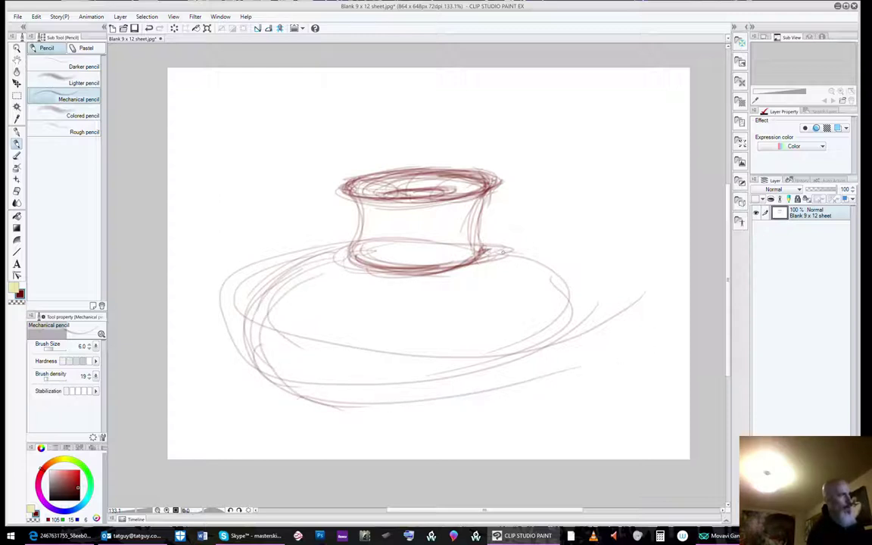
Sketch the body's right contour from the neck's base down toward the underside with overlapping curved strokes
drag(512, 254, 568, 318)
drag(573, 277, 480, 375)
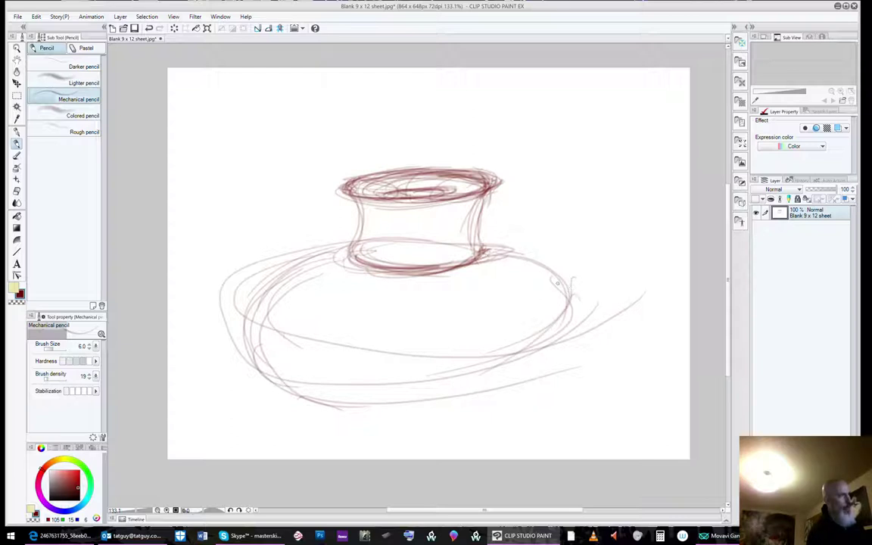
mouse_move(557, 283)
mouse_down()
mouse_move(563, 333)
mouse_move(489, 390)
mouse_up()
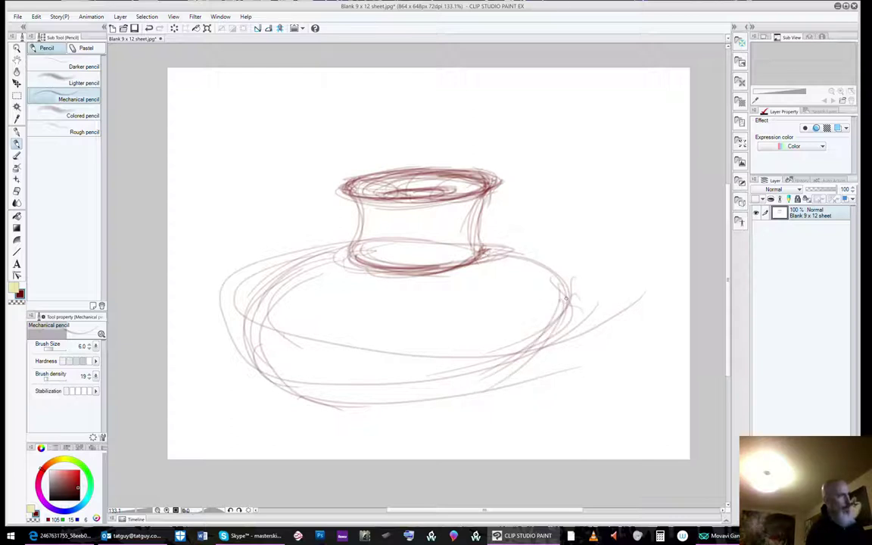
drag(565, 298, 430, 419)
drag(572, 305, 513, 379)
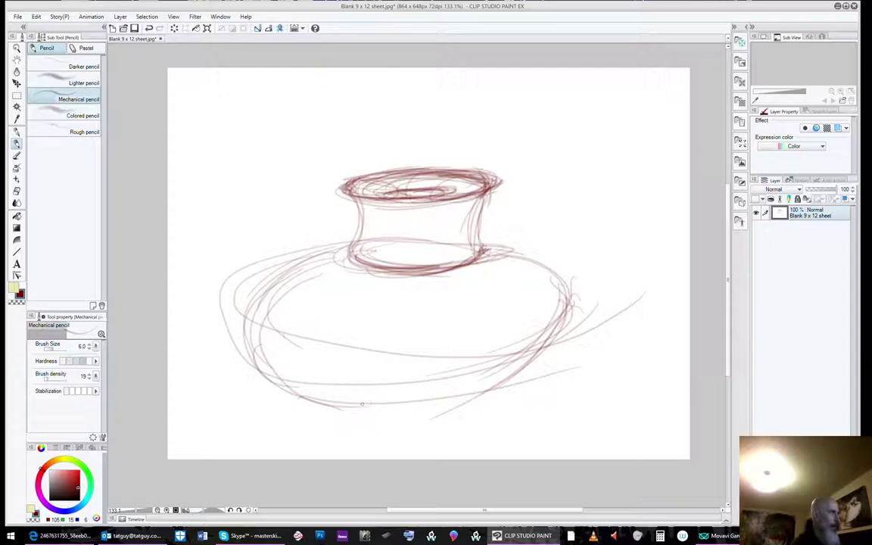
Refine the vessel's bottom curve and reshape its right shoulder and side into a fuller, rounder outline
mouse_move(347, 403)
mouse_down()
mouse_move(471, 403)
mouse_move(413, 409)
mouse_move(519, 379)
mouse_up()
drag(483, 250, 575, 309)
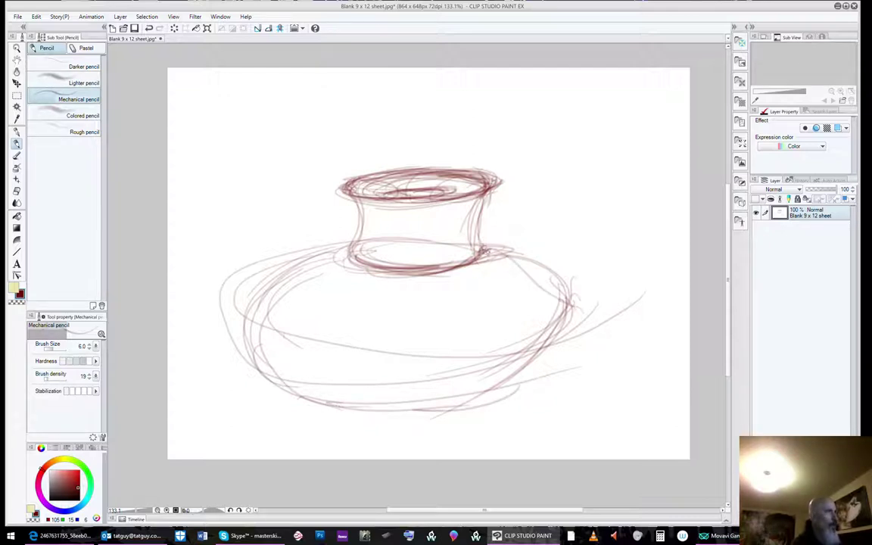
mouse_move(494, 256)
mouse_down()
mouse_move(559, 301)
mouse_move(567, 326)
mouse_up()
drag(563, 274, 545, 378)
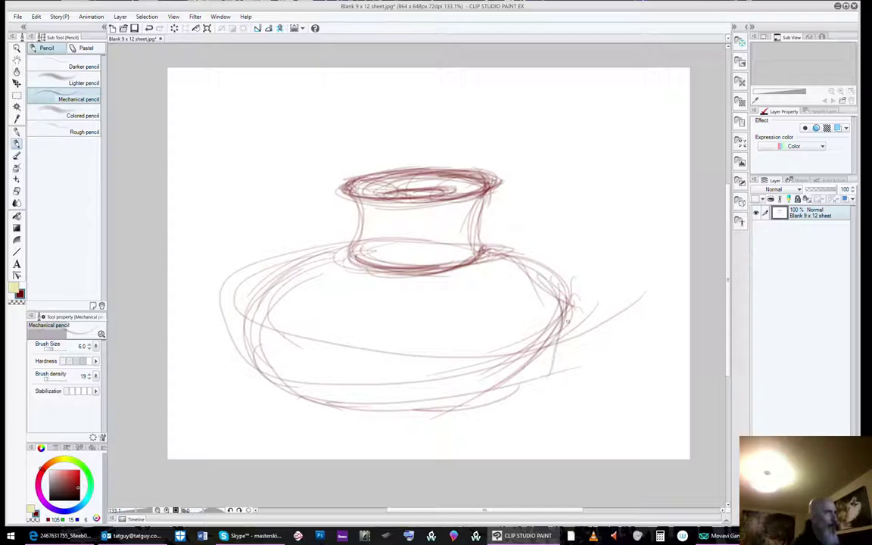
mouse_move(547, 294)
mouse_down()
mouse_move(571, 332)
mouse_move(549, 373)
mouse_up()
drag(570, 332, 521, 405)
mouse_move(562, 353)
mouse_down()
mouse_move(461, 400)
mouse_move(475, 406)
mouse_move(331, 401)
mouse_move(488, 406)
mouse_up()
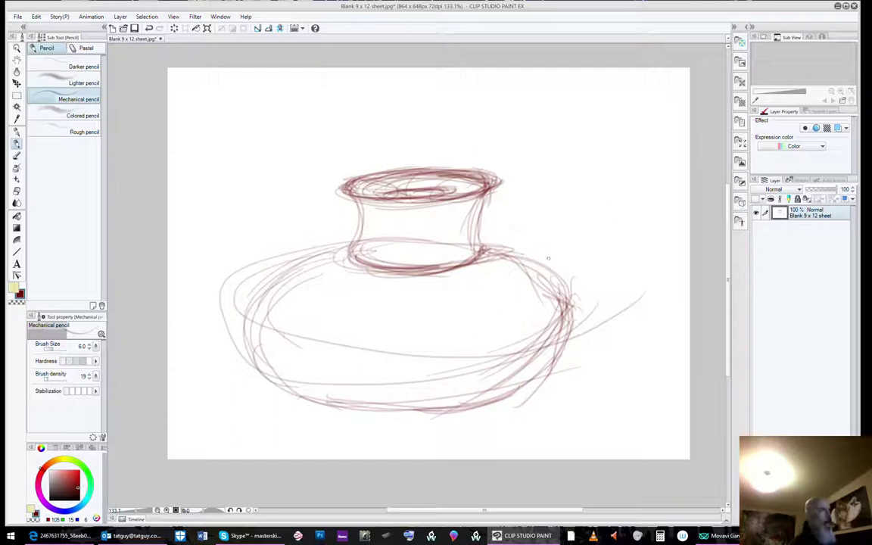
Sketch a small circle above the vessel's right shoulder for an animal head and extend an upper snout to the right
drag(481, 240, 535, 267)
mouse_move(547, 221)
mouse_down()
mouse_move(523, 222)
mouse_move(559, 236)
mouse_move(524, 248)
mouse_move(555, 241)
mouse_move(507, 225)
mouse_move(527, 230)
mouse_move(517, 245)
mouse_move(537, 209)
mouse_move(544, 214)
mouse_move(512, 219)
mouse_move(570, 222)
mouse_move(567, 236)
mouse_move(573, 223)
mouse_move(547, 213)
mouse_move(556, 245)
mouse_move(560, 219)
mouse_move(563, 251)
mouse_up()
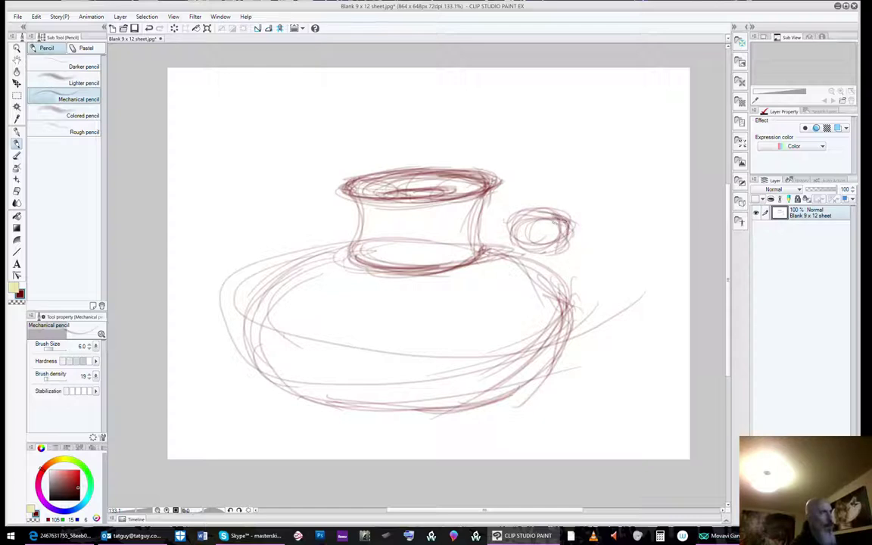
drag(556, 216, 524, 211)
mouse_move(604, 243)
mouse_down()
mouse_move(575, 243)
mouse_move(615, 243)
mouse_move(594, 234)
mouse_move(612, 242)
mouse_move(593, 253)
mouse_move(604, 253)
mouse_move(605, 236)
mouse_move(573, 227)
mouse_move(606, 229)
mouse_move(607, 240)
mouse_move(558, 246)
mouse_move(598, 254)
mouse_up()
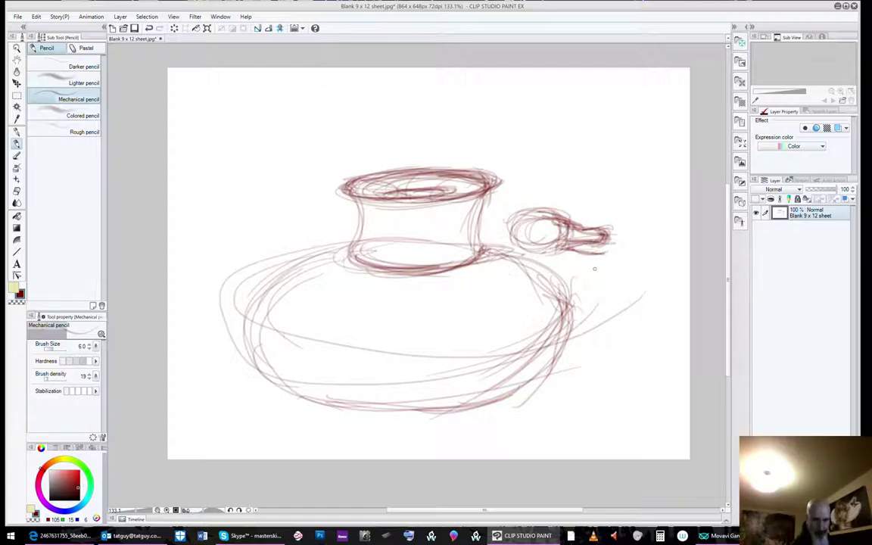
Draw the animal head's lower jaw beneath the snout, leaving the mouth open and shading a rounded tip
mouse_move(606, 259)
mouse_down()
mouse_move(595, 264)
mouse_move(596, 256)
mouse_move(605, 263)
mouse_up()
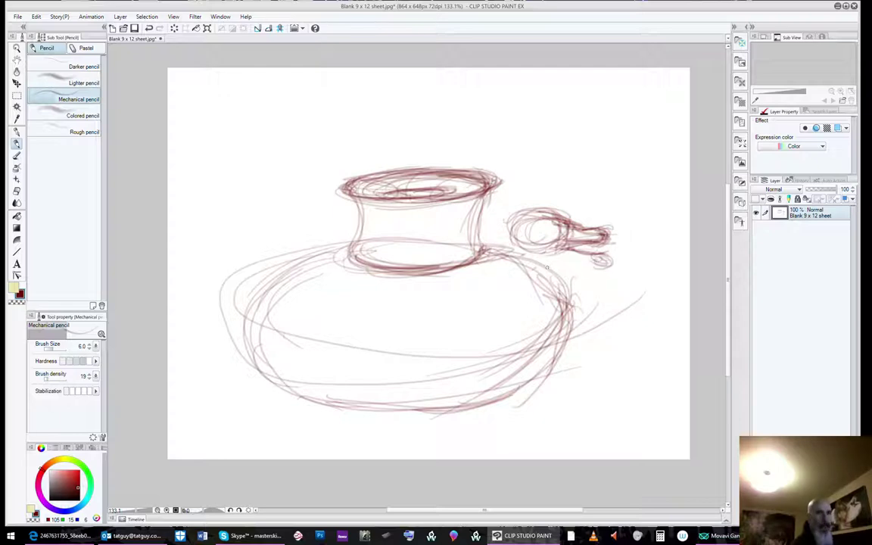
mouse_move(536, 267)
mouse_down()
mouse_move(547, 259)
mouse_move(532, 266)
mouse_move(630, 261)
mouse_move(620, 265)
mouse_up()
mouse_move(559, 266)
mouse_down()
mouse_move(615, 265)
mouse_move(604, 267)
mouse_up()
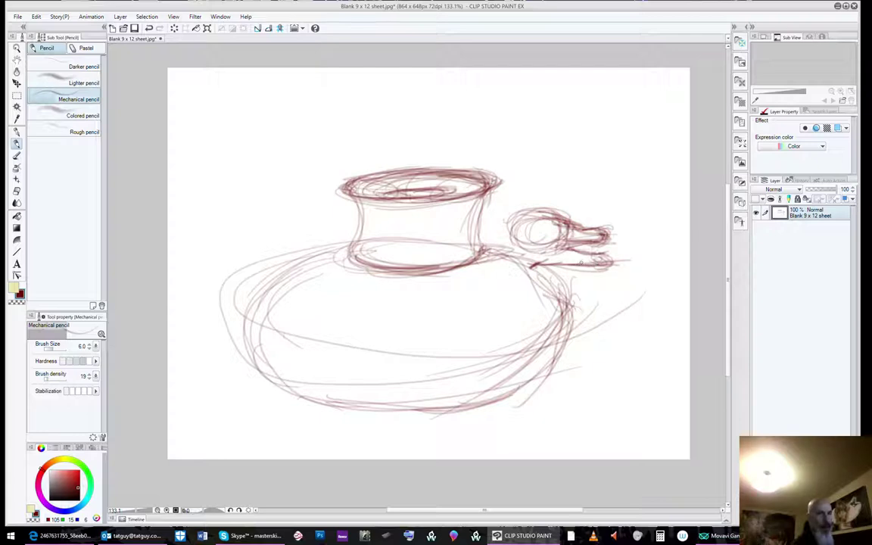
mouse_move(600, 258)
mouse_down()
mouse_move(612, 265)
mouse_move(597, 271)
mouse_move(603, 270)
mouse_up()
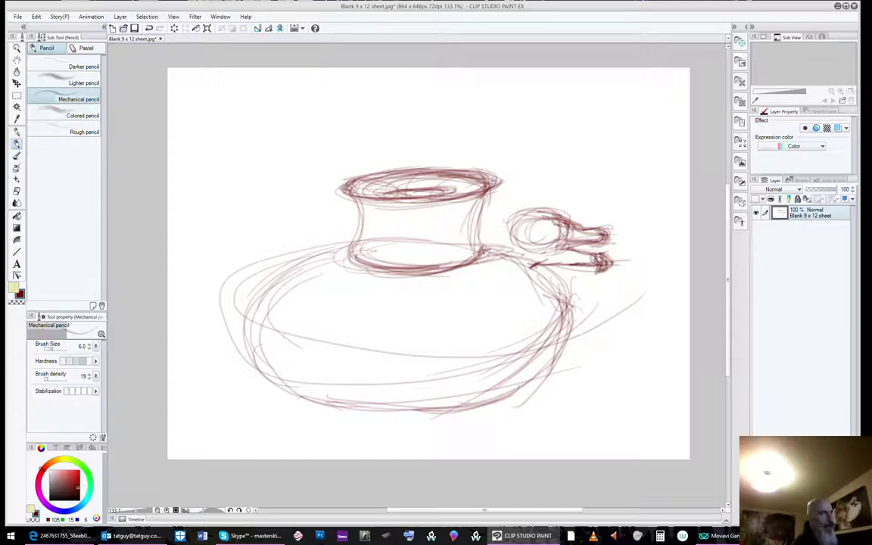
Add the eye, brow and ears to the animal head and draw its nape down to the base of the vessel's neck
mouse_move(549, 224)
mouse_down()
mouse_move(559, 229)
mouse_move(538, 233)
mouse_move(557, 232)
mouse_move(557, 214)
mouse_move(569, 212)
mouse_up()
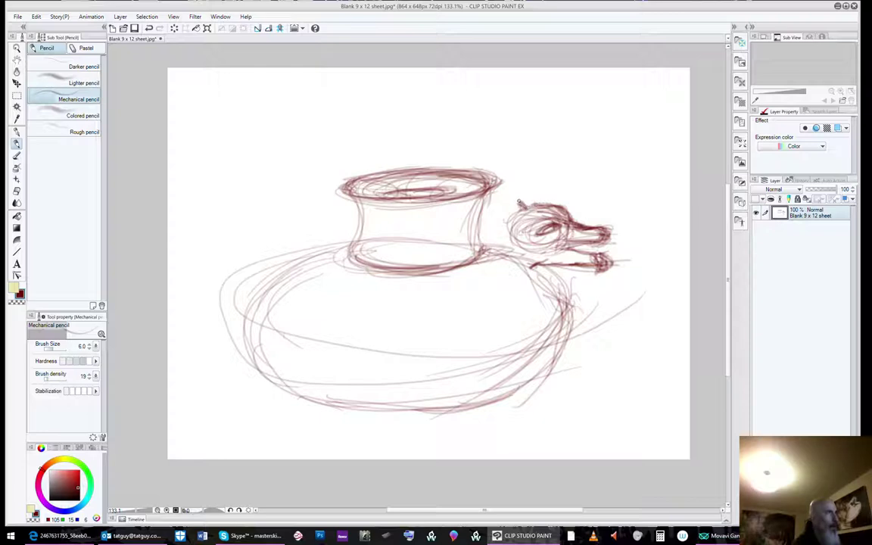
mouse_move(521, 204)
mouse_down()
mouse_move(500, 218)
mouse_move(511, 230)
mouse_up()
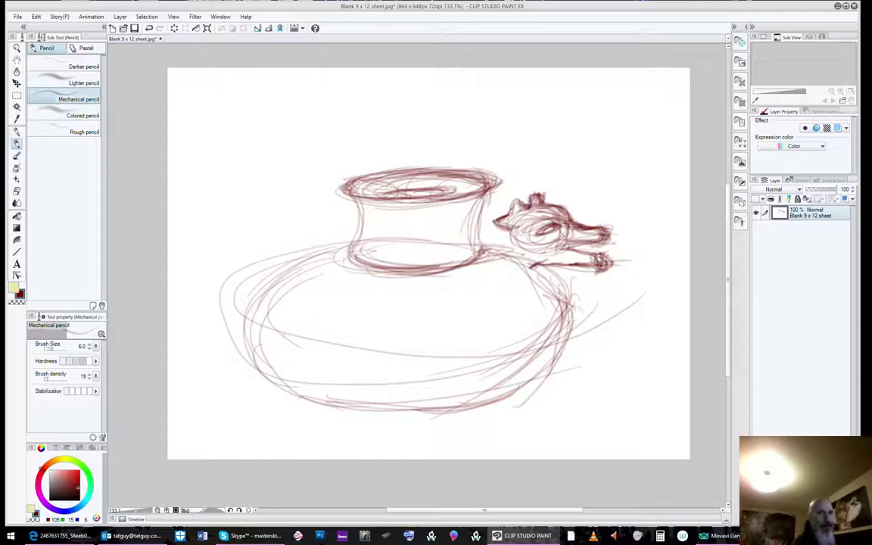
mouse_move(544, 203)
mouse_down()
mouse_move(512, 216)
mouse_move(511, 229)
mouse_move(528, 239)
mouse_up()
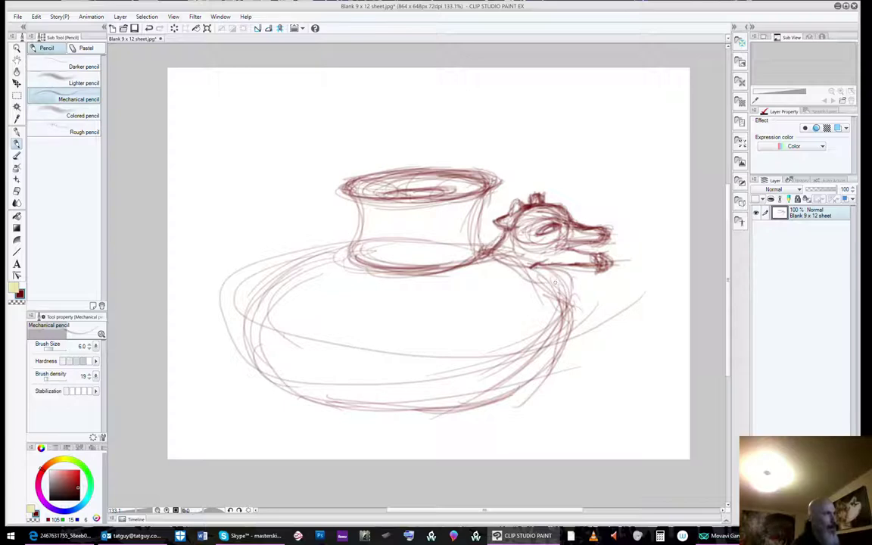
Draw the animal's throat from the lower jaw into the vessel's right shoulder and darken the line where they join
drag(441, 231, 571, 300)
mouse_move(530, 276)
mouse_down()
mouse_move(492, 265)
mouse_move(537, 279)
mouse_up()
mouse_move(491, 253)
mouse_down()
mouse_move(505, 273)
mouse_move(580, 290)
mouse_move(574, 310)
mouse_up()
mouse_move(560, 263)
mouse_down()
mouse_move(551, 270)
mouse_move(574, 312)
mouse_move(574, 300)
mouse_up()
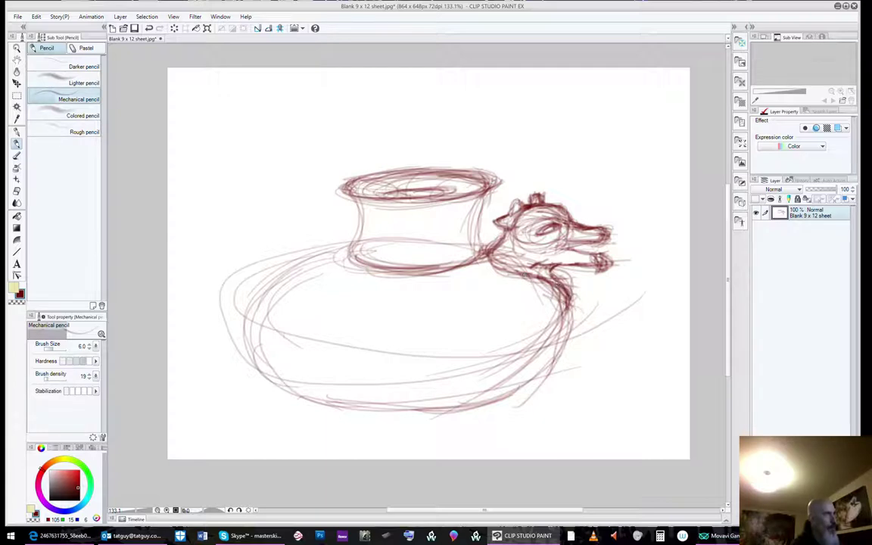
Close the front of the animal's open mouth with fang-like strokes between the jaws and refine the tip of the lower jaw
drag(496, 264, 512, 273)
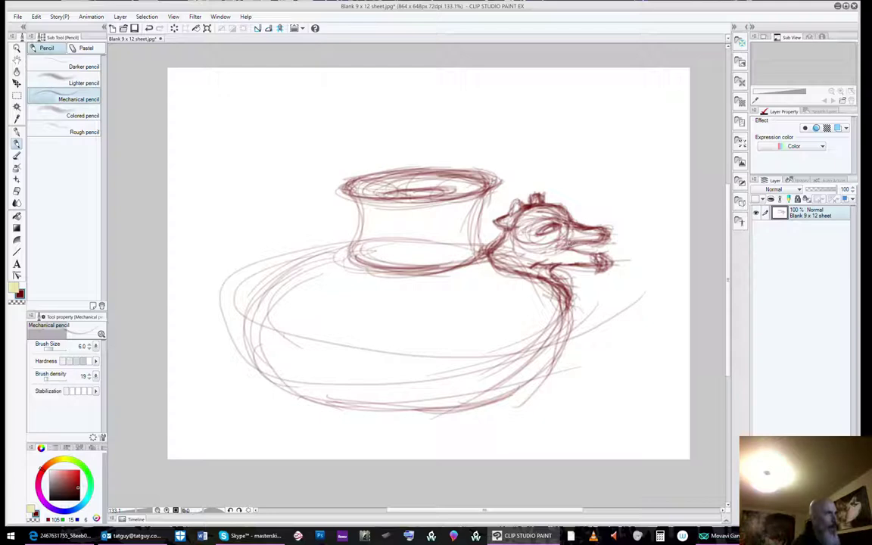
drag(508, 218, 524, 225)
drag(599, 242, 595, 251)
drag(544, 219, 537, 230)
drag(606, 252, 611, 262)
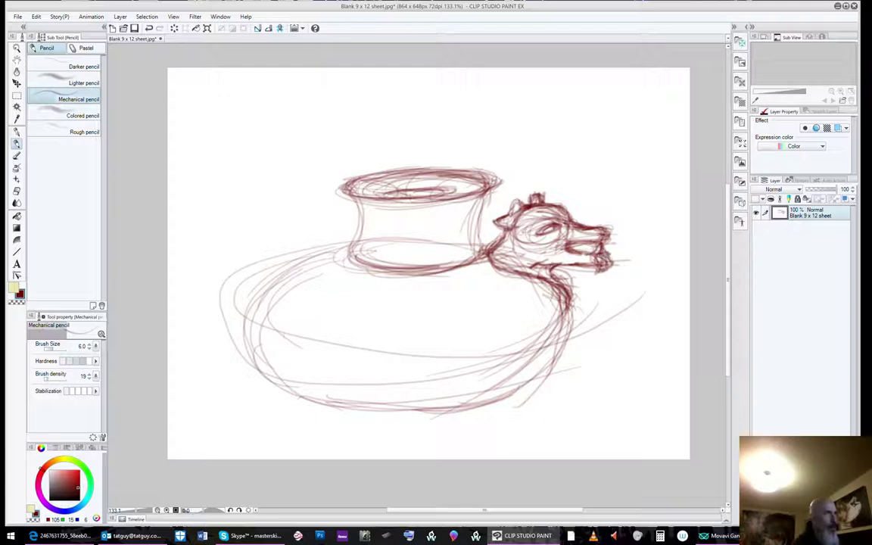
drag(547, 229, 542, 238)
drag(608, 264, 603, 269)
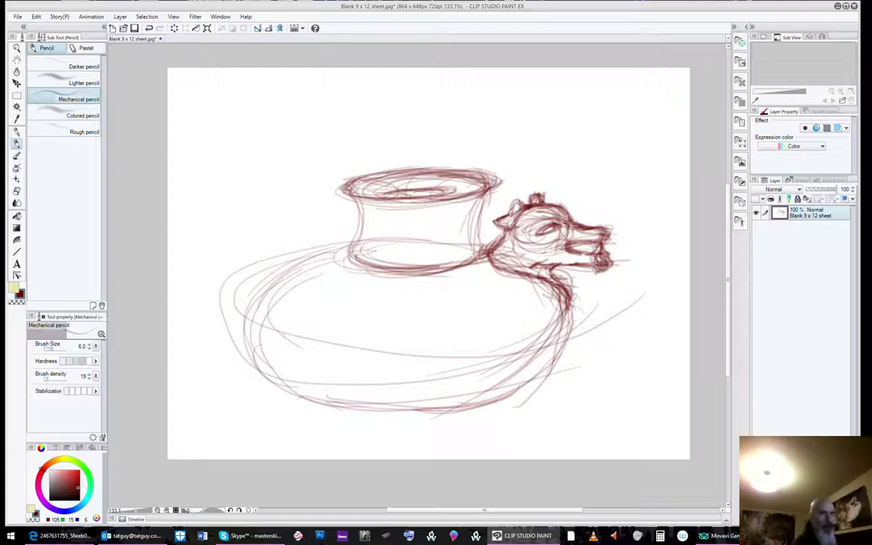
Darken the back of the animal's mouth and draw a row of small teeth between the upper and lower jaws
drag(518, 221, 503, 230)
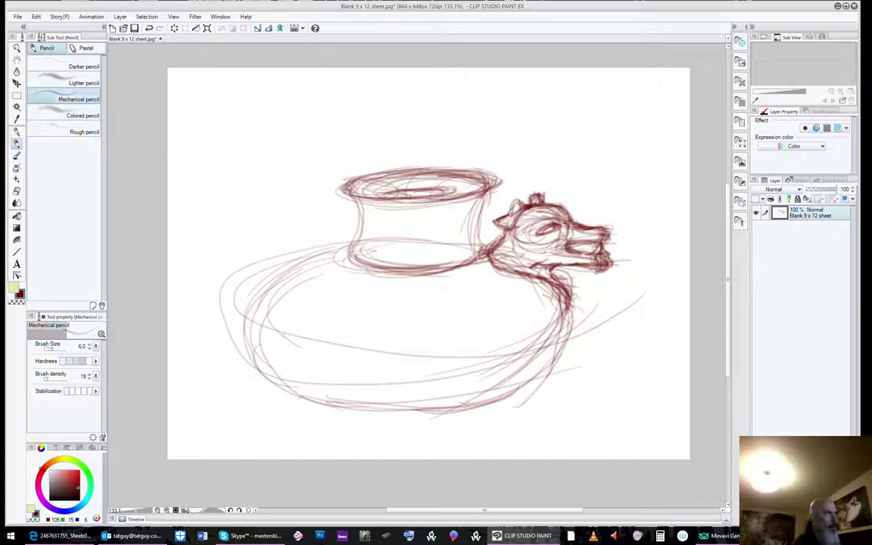
mouse_move(543, 209)
mouse_down()
mouse_move(504, 221)
mouse_move(524, 233)
mouse_up()
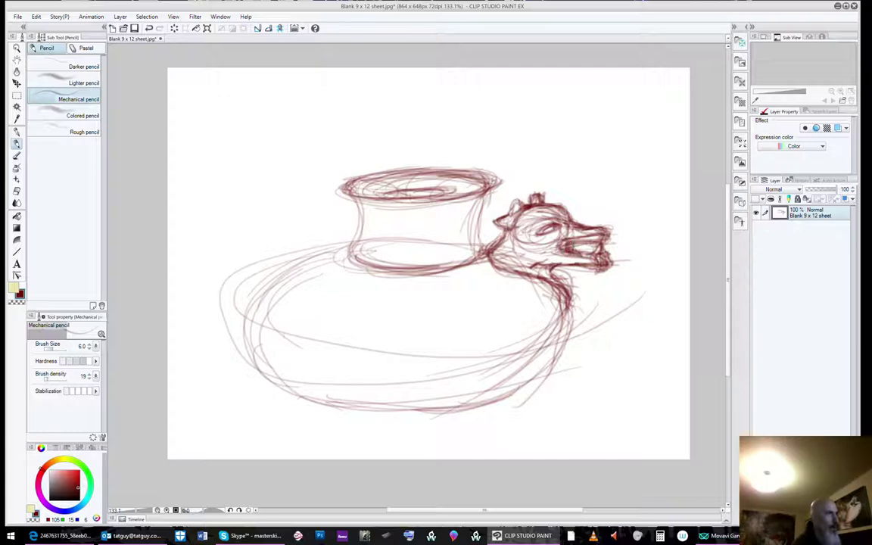
drag(579, 243, 580, 249)
drag(582, 247, 604, 249)
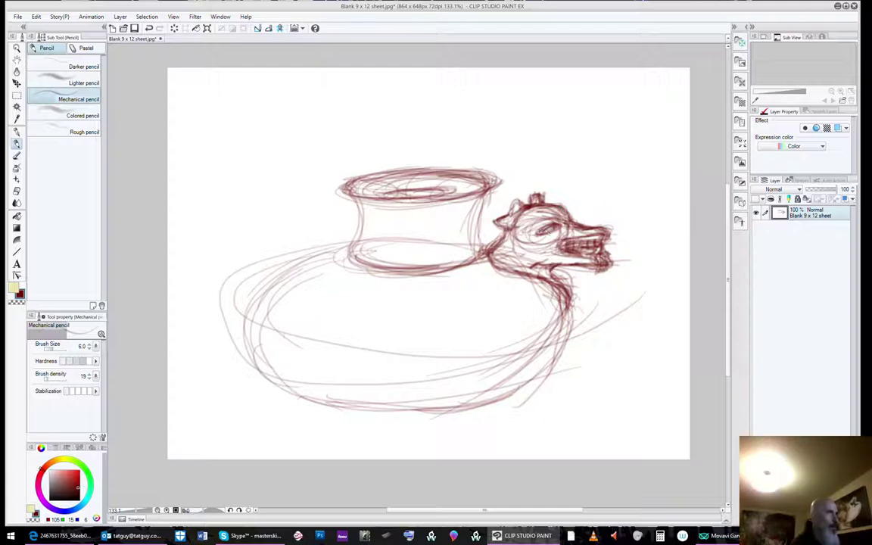
drag(546, 234, 552, 236)
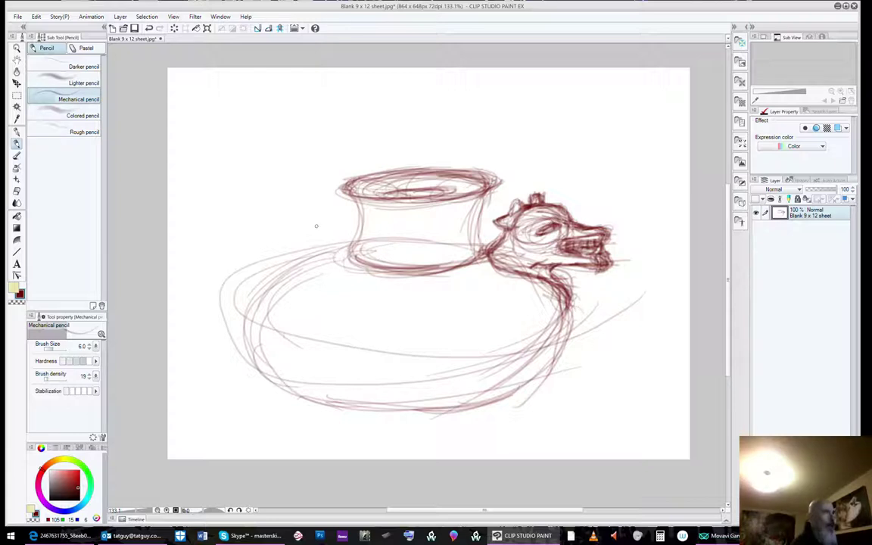
Sketch a spiral curled tail on the vessel's left shoulder and link it to the base of the neck with a dark line
drag(315, 248, 262, 242)
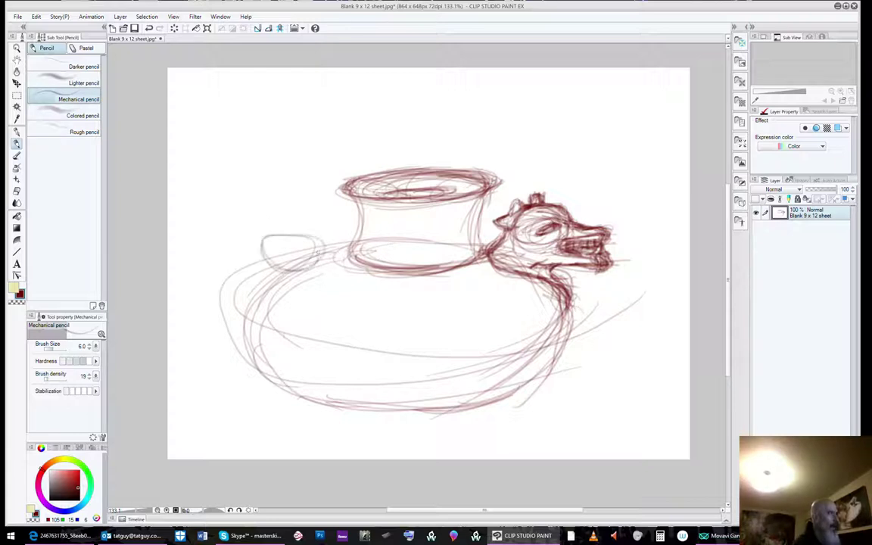
mouse_move(303, 239)
mouse_down()
mouse_move(297, 286)
mouse_move(243, 248)
mouse_move(326, 241)
mouse_move(334, 265)
mouse_move(307, 254)
mouse_move(307, 245)
mouse_move(256, 249)
mouse_move(308, 237)
mouse_move(317, 256)
mouse_move(295, 231)
mouse_move(268, 238)
mouse_move(280, 227)
mouse_move(287, 276)
mouse_move(260, 243)
mouse_move(292, 263)
mouse_up()
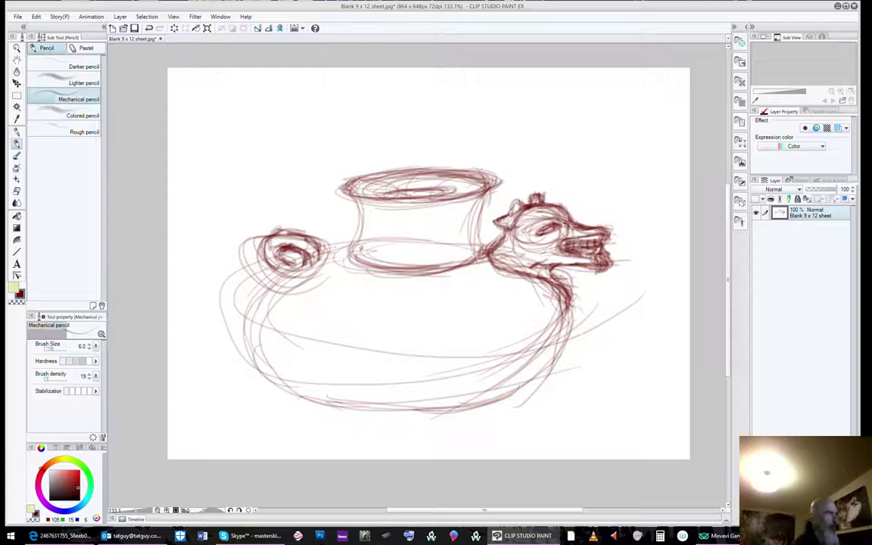
drag(353, 242, 322, 250)
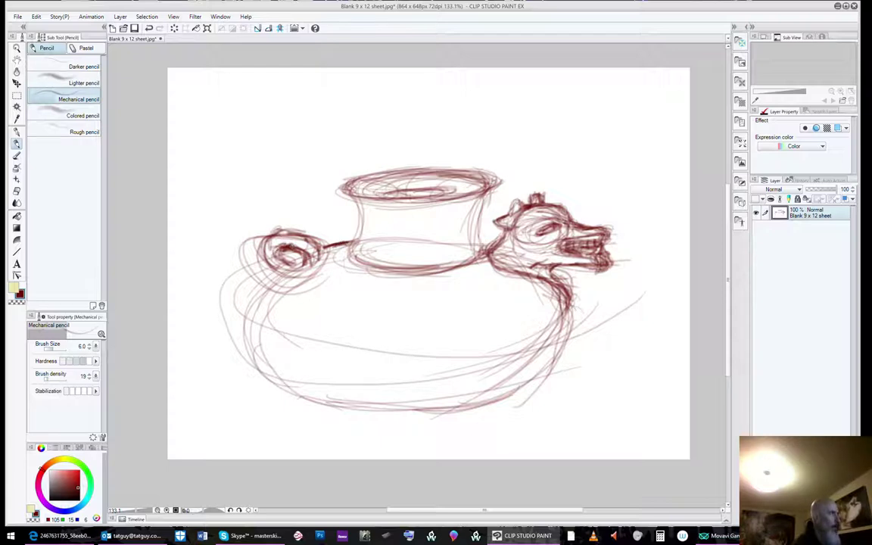
mouse_move(292, 248)
mouse_down()
mouse_move(277, 263)
mouse_move(286, 274)
mouse_up()
mouse_move(271, 240)
mouse_down()
mouse_move(262, 270)
mouse_move(260, 251)
mouse_move(289, 285)
mouse_up()
drag(261, 258, 285, 283)
drag(267, 238, 295, 276)
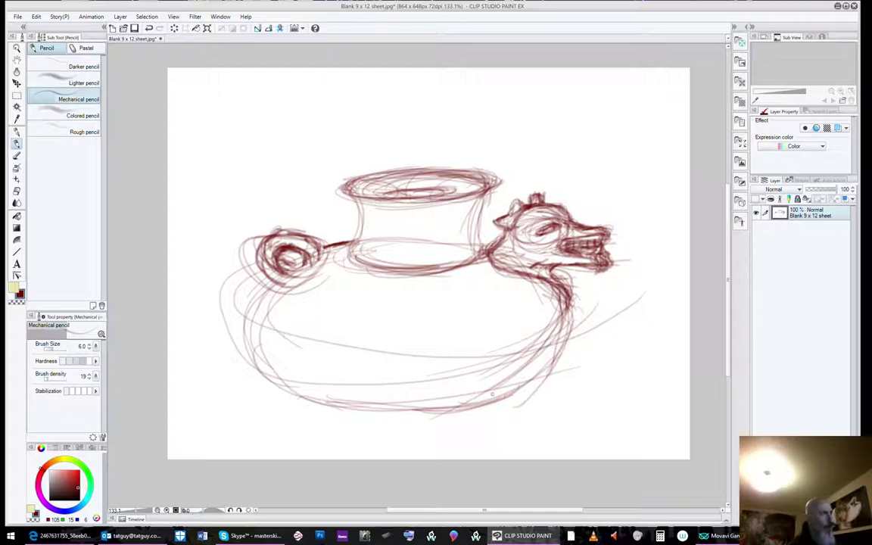
Draw an oval joint on the vessel's lower right side and rough in a short front leg with a flat foot beneath it
mouse_move(502, 390)
mouse_down()
mouse_move(529, 376)
mouse_move(480, 395)
mouse_move(458, 371)
mouse_move(479, 366)
mouse_move(481, 403)
mouse_move(456, 373)
mouse_move(500, 370)
mouse_move(482, 380)
mouse_move(472, 365)
mouse_move(516, 358)
mouse_move(475, 380)
mouse_move(519, 363)
mouse_up()
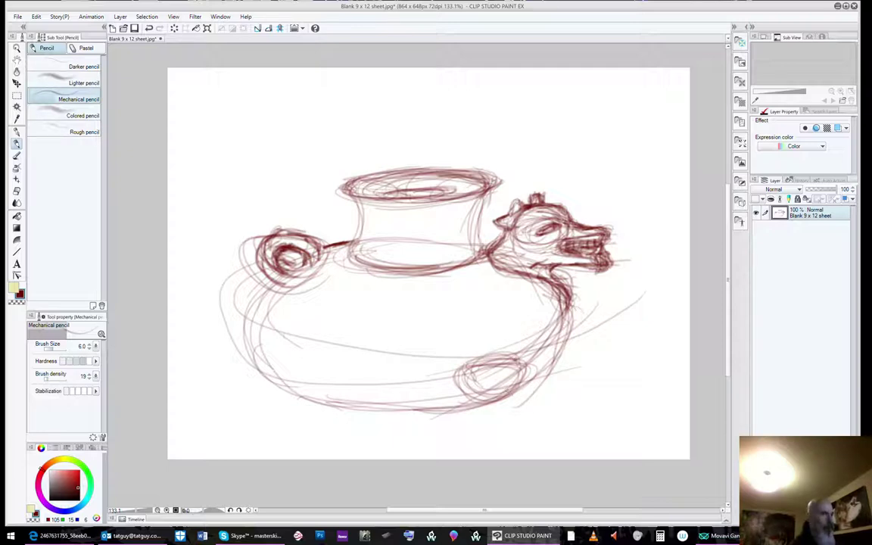
drag(522, 399, 538, 417)
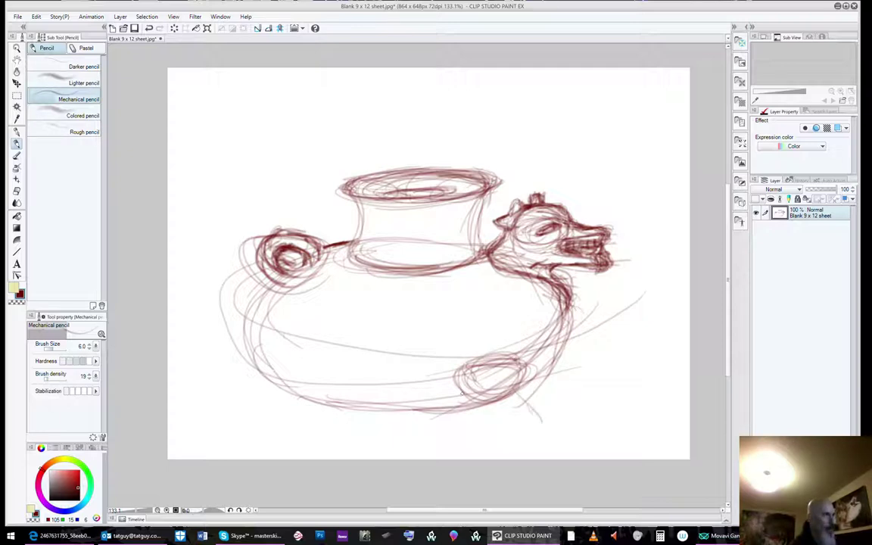
mouse_move(470, 398)
mouse_down()
mouse_move(500, 430)
mouse_move(491, 431)
mouse_move(480, 427)
mouse_move(551, 428)
mouse_up()
mouse_move(467, 433)
mouse_down()
mouse_move(554, 415)
mouse_move(521, 435)
mouse_up()
mouse_move(527, 431)
mouse_down()
mouse_move(483, 437)
mouse_move(514, 433)
mouse_move(484, 434)
mouse_move(507, 438)
mouse_up()
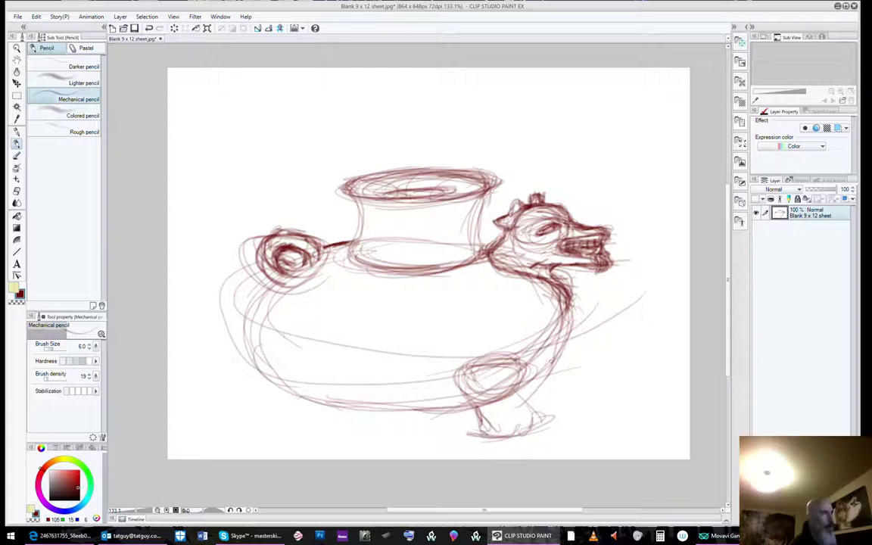
Define the sides of the front leg and reinforce the outline of the oval joint above it
mouse_move(525, 365)
mouse_down()
mouse_move(515, 395)
mouse_move(533, 421)
mouse_up()
drag(517, 392, 528, 426)
drag(517, 391, 531, 427)
drag(475, 358, 470, 385)
mouse_move(475, 356)
mouse_down()
mouse_move(467, 384)
mouse_move(478, 392)
mouse_move(429, 397)
mouse_up()
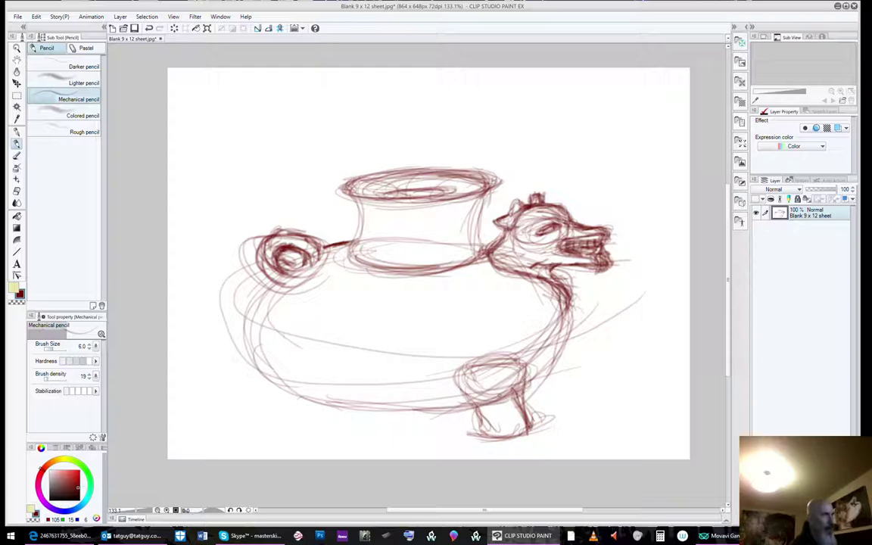
mouse_move(525, 378)
mouse_down()
mouse_move(500, 402)
mouse_move(514, 398)
mouse_move(492, 404)
mouse_move(504, 402)
mouse_up()
mouse_move(521, 366)
mouse_down()
mouse_move(484, 354)
mouse_move(509, 355)
mouse_move(476, 373)
mouse_move(493, 354)
mouse_move(473, 402)
mouse_up()
drag(476, 359, 465, 394)
mouse_move(484, 355)
mouse_down()
mouse_move(473, 362)
mouse_move(493, 409)
mouse_up()
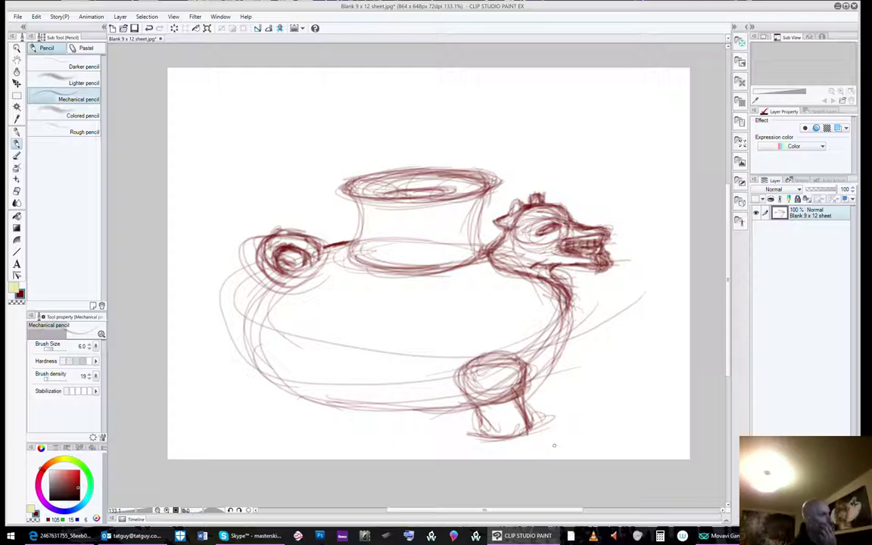
Outline the front leg's flat foot with a band across its lower end and darken the base
drag(274, 383, 471, 377)
drag(547, 420, 486, 431)
mouse_move(485, 433)
mouse_down()
mouse_move(555, 422)
mouse_move(472, 437)
mouse_move(519, 439)
mouse_up()
drag(474, 390, 437, 398)
mouse_move(486, 389)
mouse_down()
mouse_move(438, 398)
mouse_move(471, 379)
mouse_up()
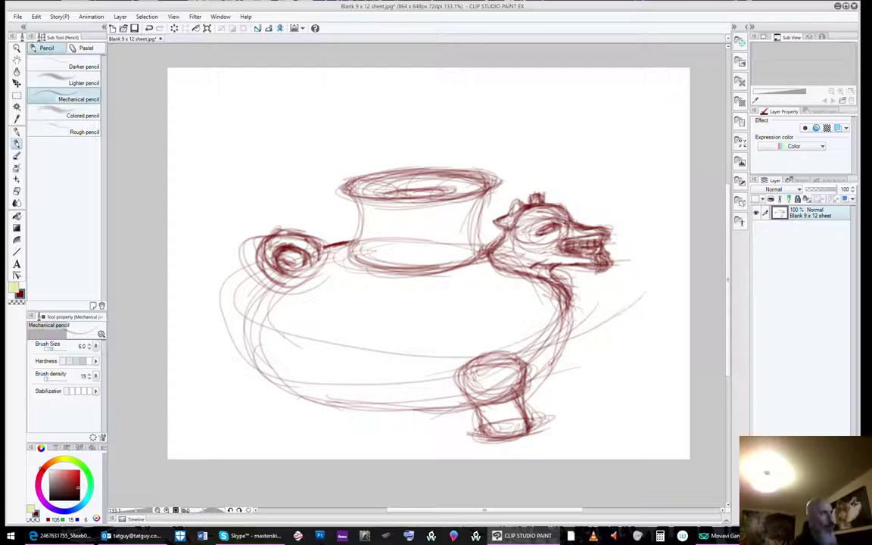
Darken the vessel's right edge down to the front leg and sketch a small far-side foot behind that leg
drag(566, 303, 549, 360)
drag(566, 306, 517, 388)
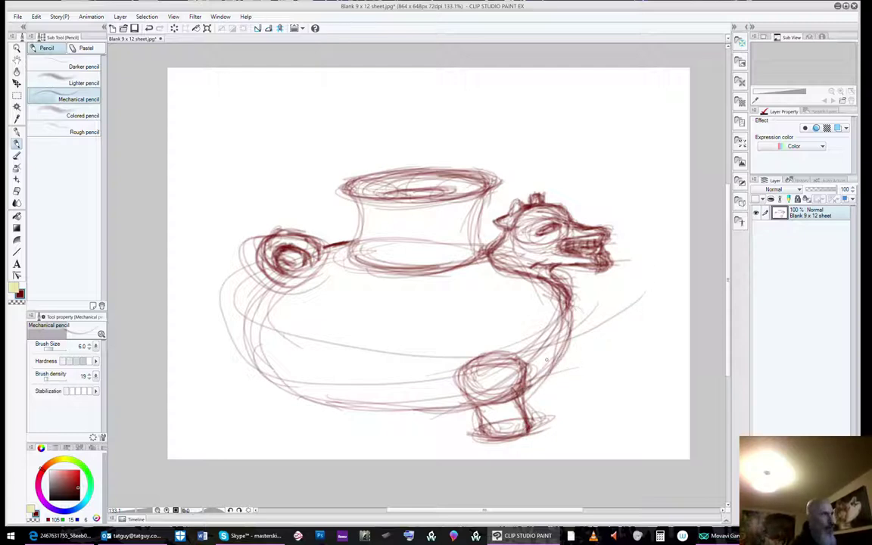
drag(555, 356, 558, 383)
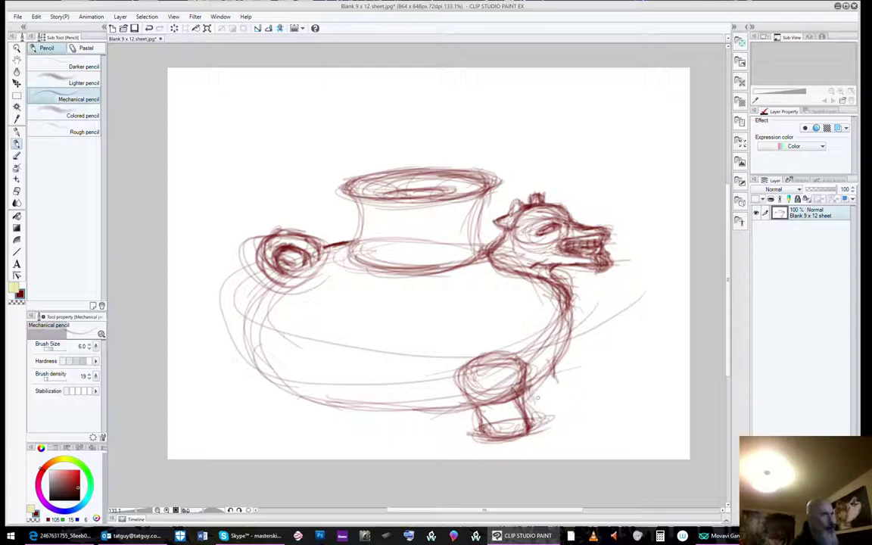
mouse_move(534, 403)
mouse_down()
mouse_move(568, 387)
mouse_move(532, 400)
mouse_move(563, 368)
mouse_move(574, 384)
mouse_move(560, 362)
mouse_move(559, 384)
mouse_move(574, 385)
mouse_move(563, 392)
mouse_move(576, 391)
mouse_move(534, 400)
mouse_move(580, 389)
mouse_up()
mouse_move(560, 353)
mouse_down()
mouse_move(574, 380)
mouse_move(565, 361)
mouse_up()
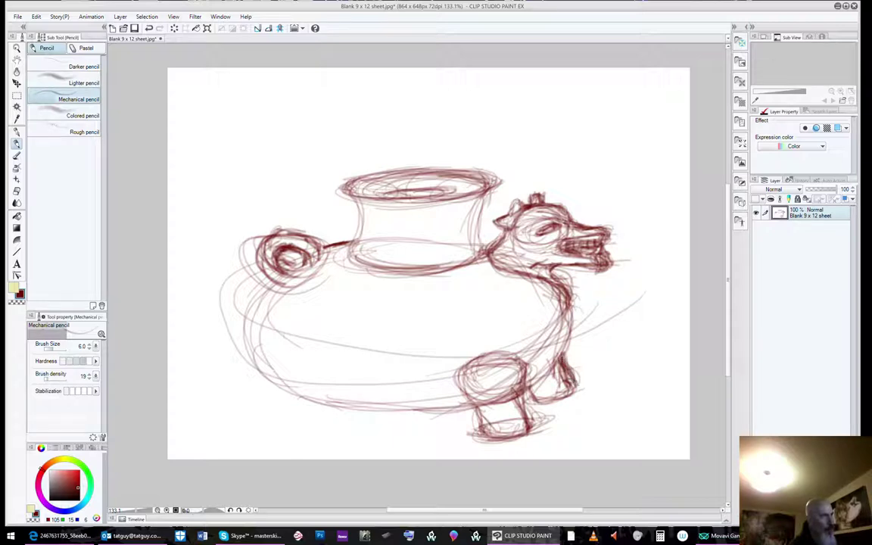
drag(578, 389, 559, 401)
Darken the upper curve and left edge of the front leg's oval joint
drag(486, 348, 477, 362)
drag(483, 347, 492, 364)
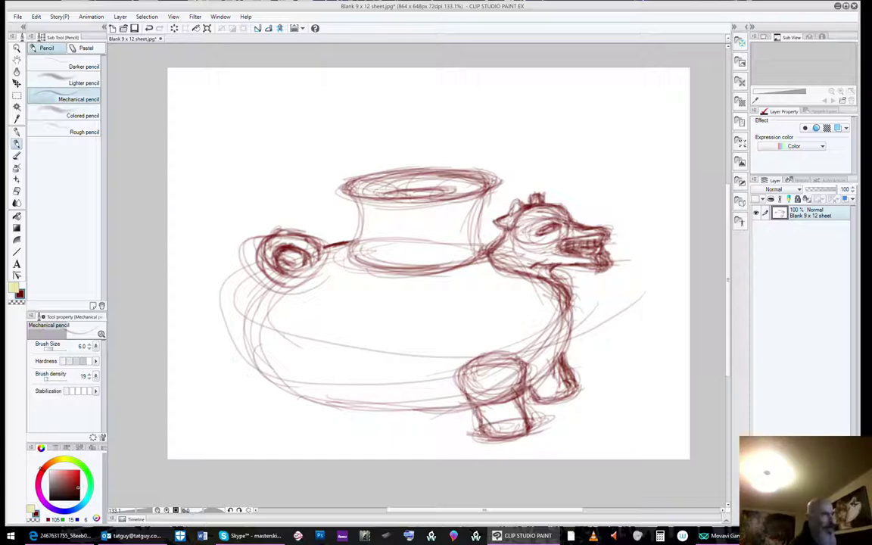
mouse_move(517, 363)
mouse_down()
mouse_move(485, 362)
mouse_move(463, 379)
mouse_move(473, 382)
mouse_move(466, 392)
mouse_move(465, 377)
mouse_up()
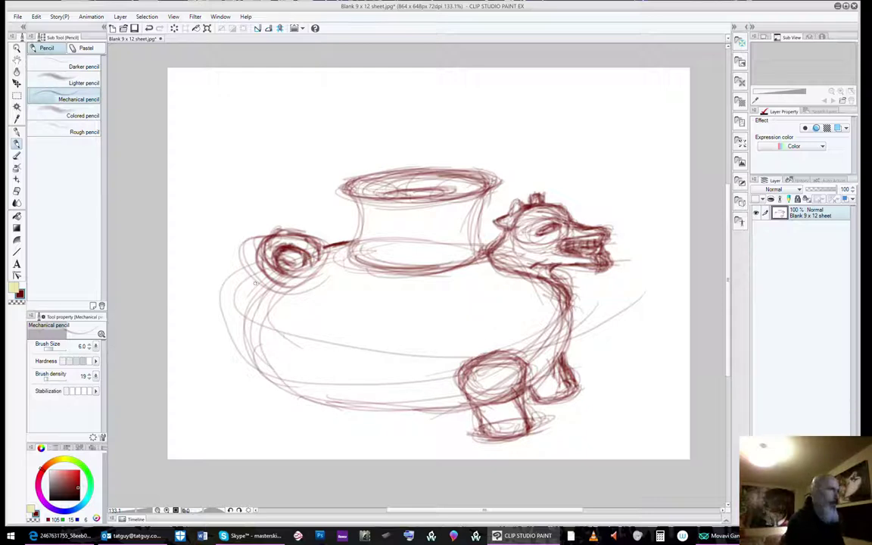
Reinforce the vessel's left contour from beneath the curled tail down to the lower left of the belly
mouse_move(268, 279)
mouse_down()
mouse_move(250, 298)
mouse_move(287, 384)
mouse_up()
drag(262, 261, 271, 364)
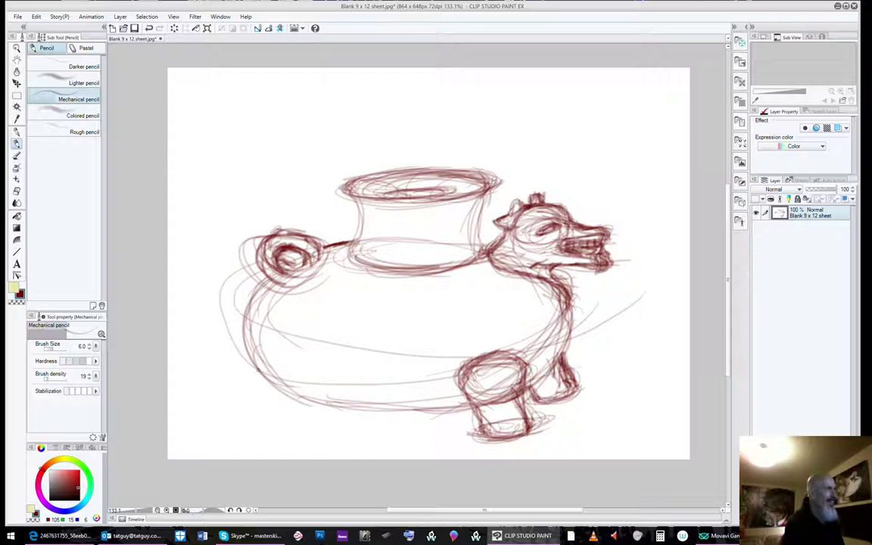
mouse_move(259, 368)
mouse_down()
mouse_move(298, 389)
mouse_move(274, 374)
mouse_up()
Rough in a short hind leg slanting down from the vessel's lower left, with both sides and a lower edge
mouse_move(245, 347)
mouse_down()
mouse_move(284, 390)
mouse_move(271, 410)
mouse_up()
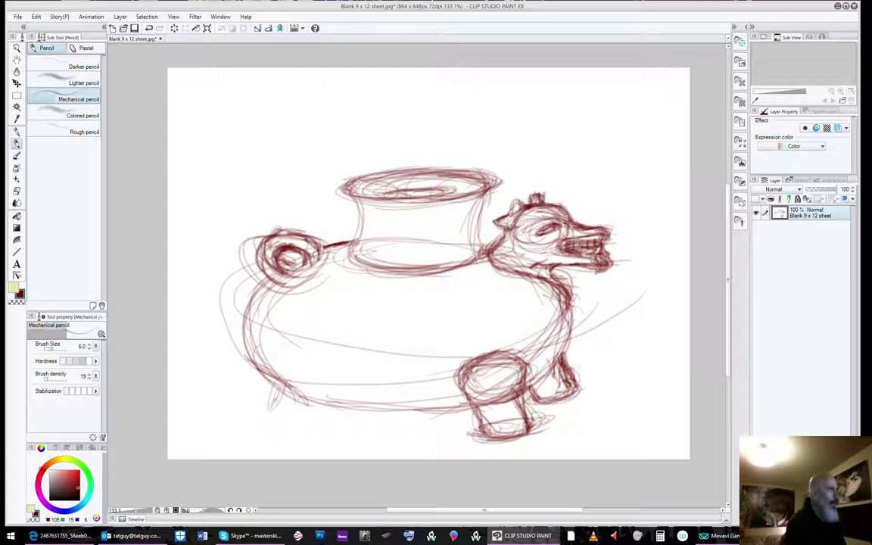
mouse_move(288, 389)
mouse_down()
mouse_move(262, 413)
mouse_move(275, 413)
mouse_up()
drag(258, 368, 246, 398)
drag(280, 427, 293, 456)
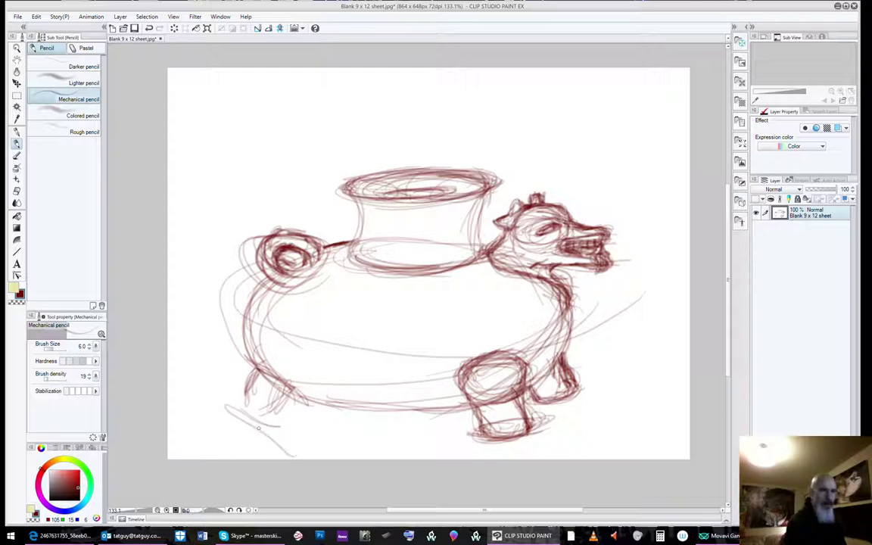
mouse_move(241, 418)
mouse_down()
mouse_move(278, 441)
mouse_move(296, 414)
mouse_up()
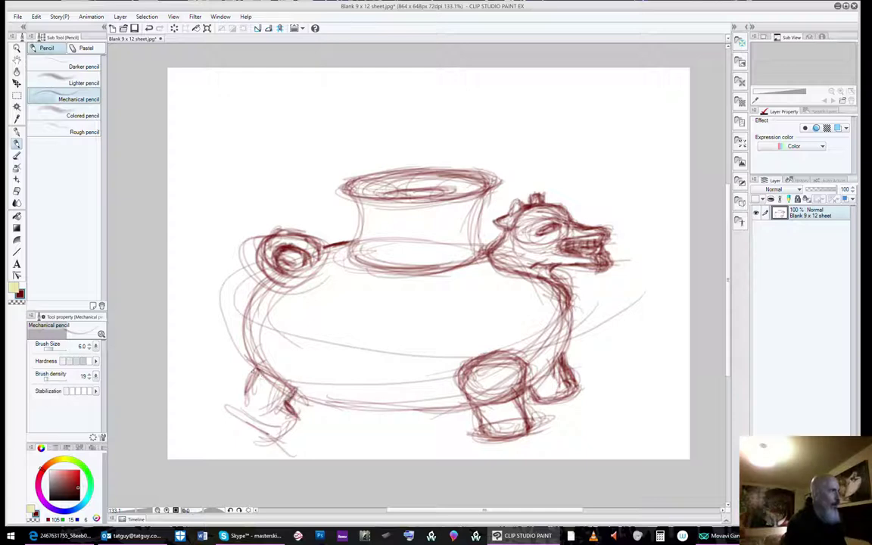
mouse_move(248, 389)
mouse_down()
mouse_move(251, 417)
mouse_move(269, 434)
mouse_up()
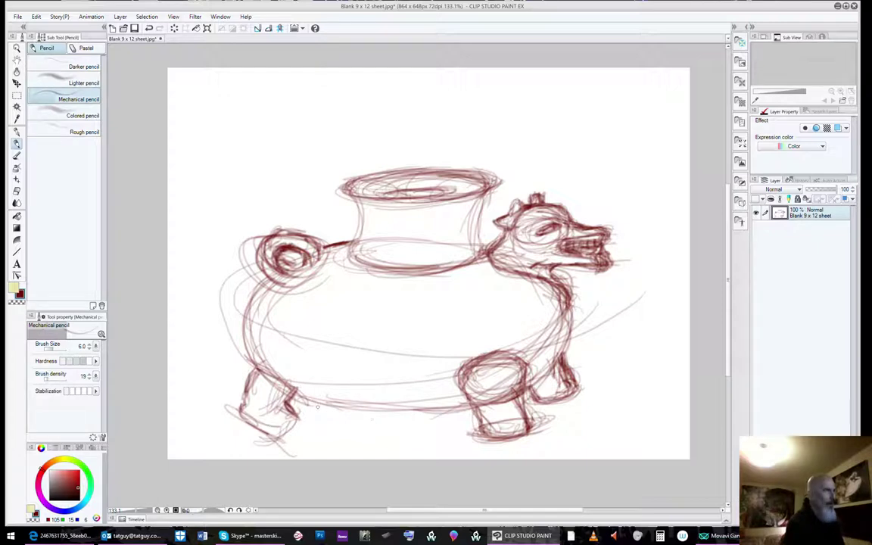
Add a rounded paw at the lower end of the hind leg and build up the curve joining it to the leg
mouse_move(354, 415)
mouse_down()
mouse_move(318, 417)
mouse_move(292, 434)
mouse_move(333, 435)
mouse_up()
mouse_move(289, 407)
mouse_down()
mouse_move(301, 417)
mouse_move(330, 414)
mouse_move(333, 439)
mouse_move(326, 414)
mouse_up()
mouse_move(294, 387)
mouse_down()
mouse_move(307, 410)
mouse_move(255, 408)
mouse_move(287, 455)
mouse_up()
drag(247, 427, 267, 432)
mouse_move(229, 406)
mouse_down()
mouse_move(259, 428)
mouse_move(328, 447)
mouse_move(342, 426)
mouse_up()
drag(302, 380, 295, 400)
mouse_move(282, 371)
mouse_down()
mouse_move(302, 385)
mouse_move(289, 401)
mouse_up()
mouse_move(274, 372)
mouse_down()
mouse_move(302, 391)
mouse_move(286, 404)
mouse_up()
mouse_move(278, 369)
mouse_down()
mouse_move(289, 377)
mouse_move(281, 375)
mouse_up()
drag(315, 414, 294, 423)
drag(312, 414, 284, 423)
drag(247, 355, 274, 372)
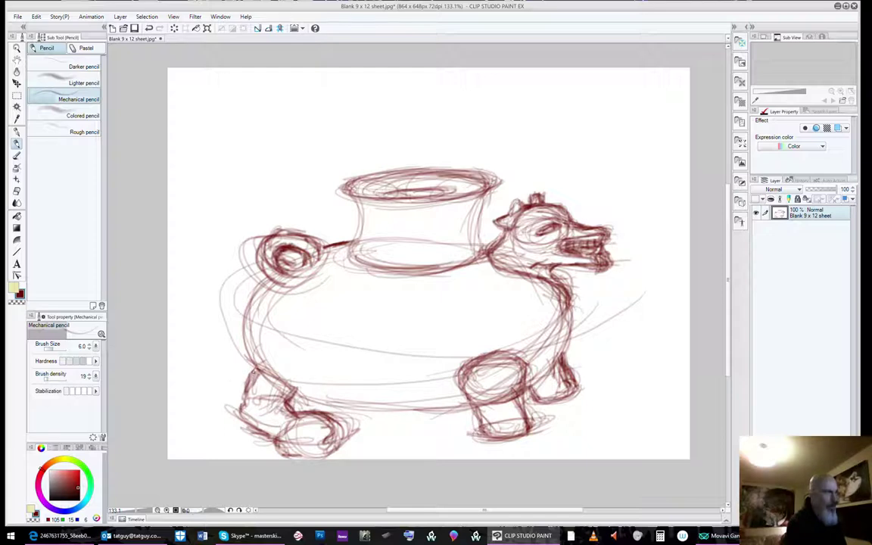
Darken the hind leg's rear contour, the crease above the paw and the underside of the paw
mouse_move(243, 394)
mouse_down()
mouse_move(239, 412)
mouse_move(259, 421)
mouse_move(237, 395)
mouse_up()
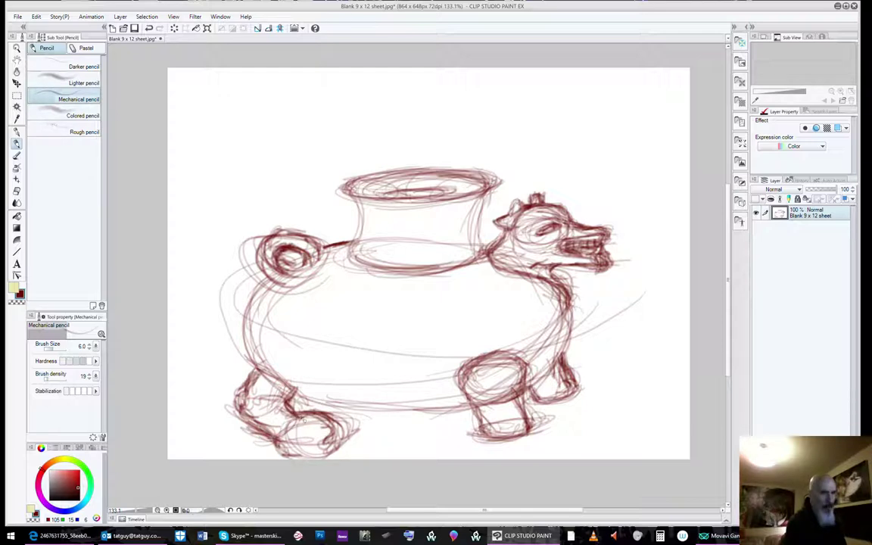
mouse_move(299, 389)
mouse_down()
mouse_move(279, 379)
mouse_move(277, 396)
mouse_up()
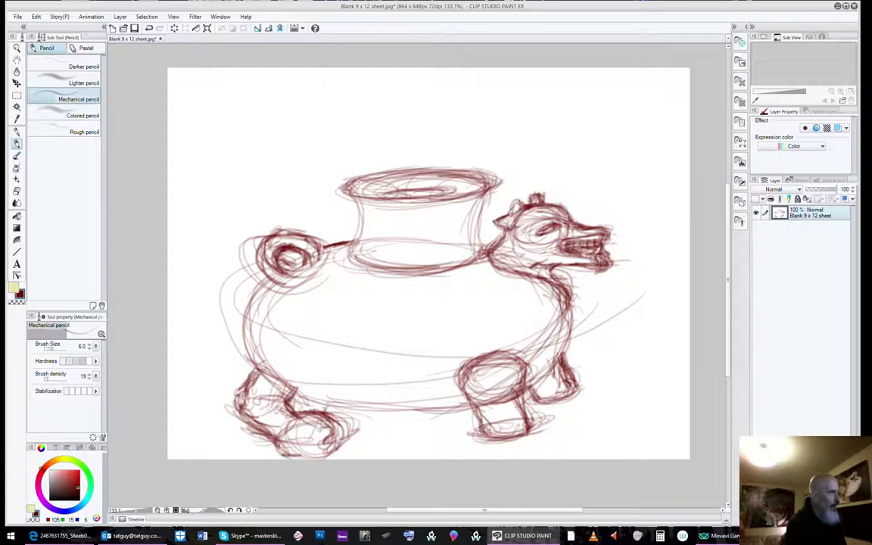
mouse_move(329, 403)
mouse_down()
mouse_move(330, 419)
mouse_move(305, 421)
mouse_up()
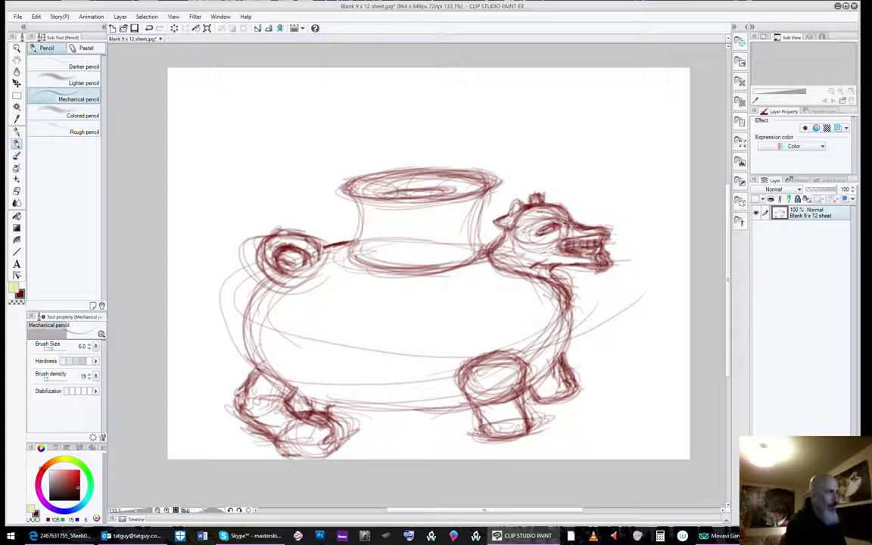
drag(261, 353, 286, 365)
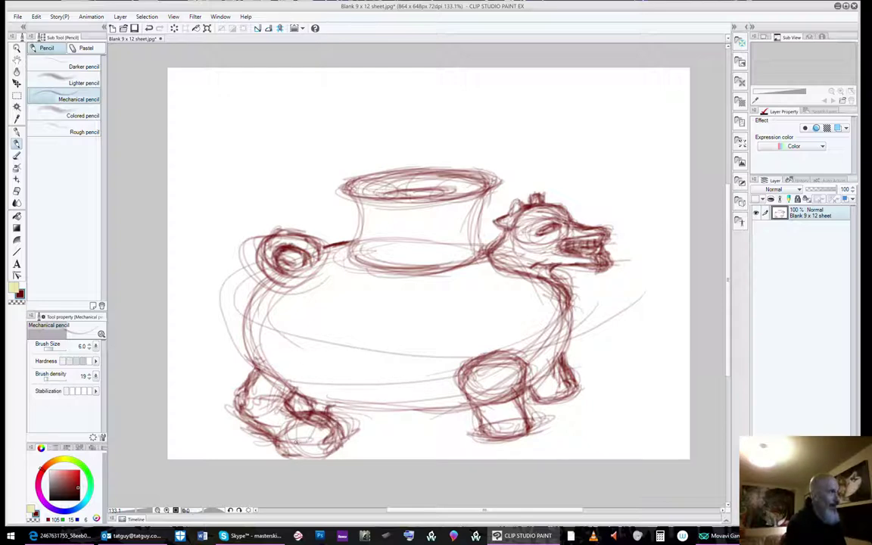
drag(292, 455, 343, 448)
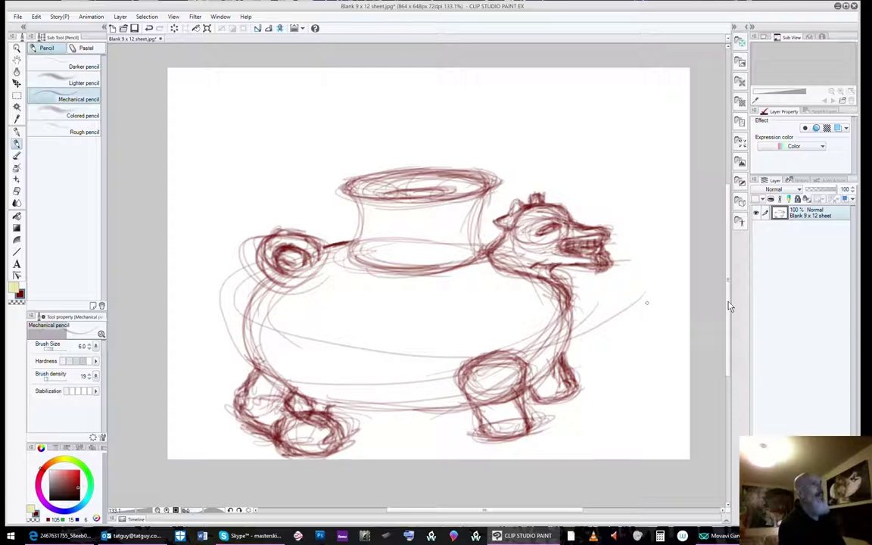
Switch to the Soft eraser and set its brush size to 20
click(17, 193)
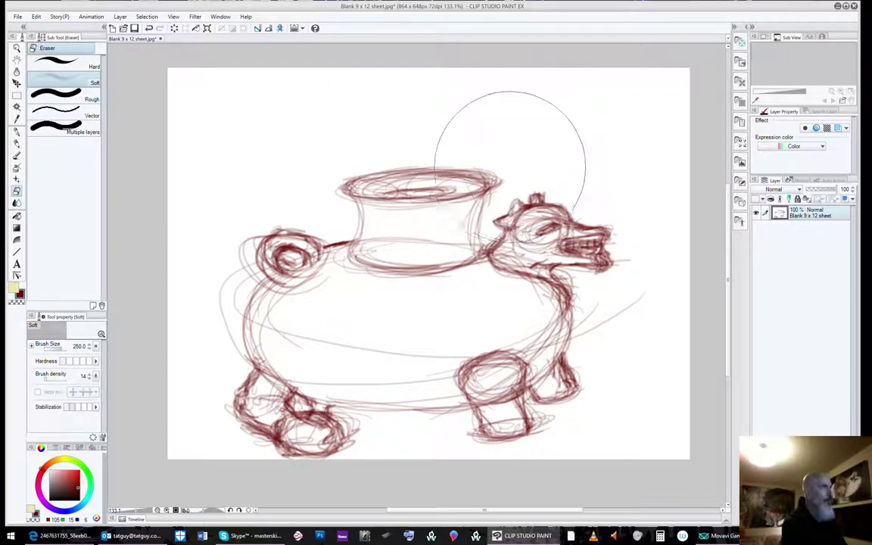
key(bracketright)
key(bracketright)
key(bracketright)
key(bracketright)
key(bracketright)
key(bracketright)
key(bracketright)
key(bracketright)
key(bracketright)
key(bracketleft)
key(bracketleft)
key(bracketleft)
key(bracketleft)
key(bracketleft)
key(bracketleft)
key(bracketleft)
key(bracketleft)
key(bracketleft)
key(bracketleft)
key(bracketleft)
key(bracketleft)
key(bracketleft)
key(bracketleft)
key(bracketleft)
key(bracketleft)
key(bracketleft)
key(bracketleft)
key(bracketleft)
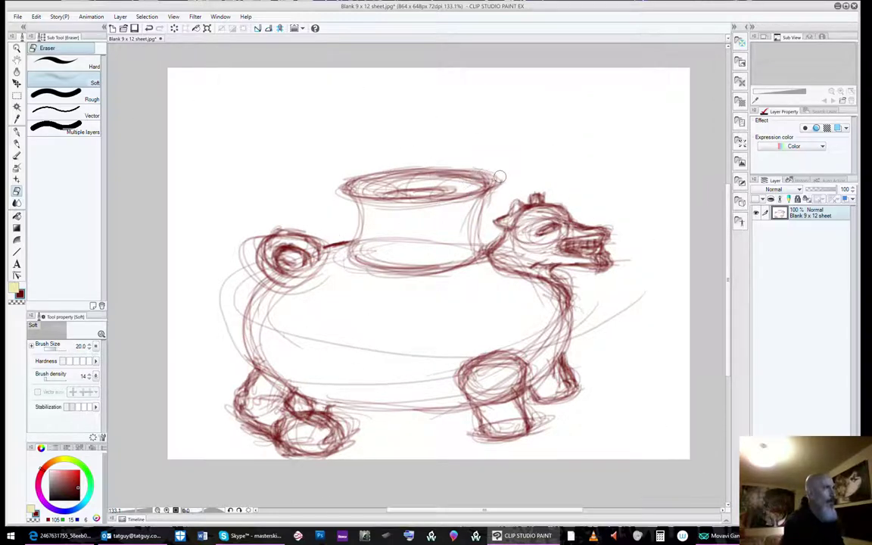
Try to erase the stray lines beside the neck rim's right end with the Soft eraser
drag(512, 176, 512, 182)
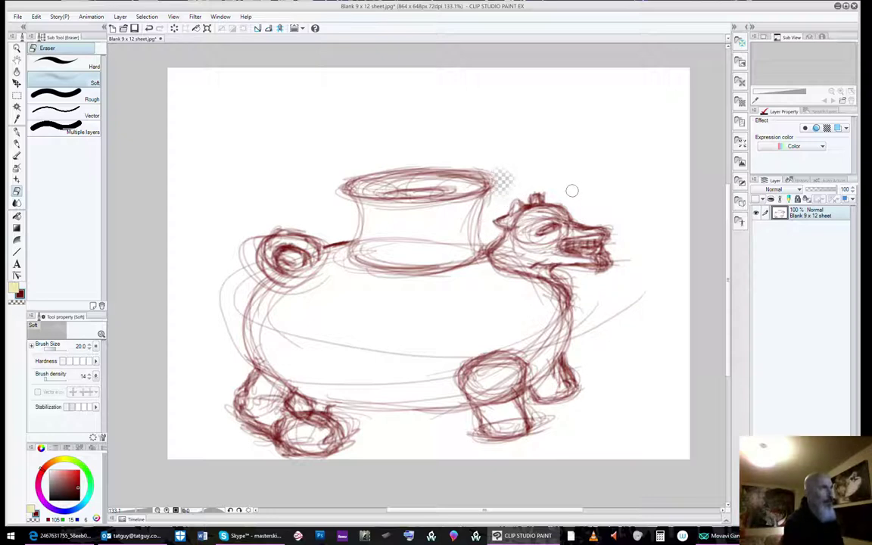
click(35, 17)
click(43, 28)
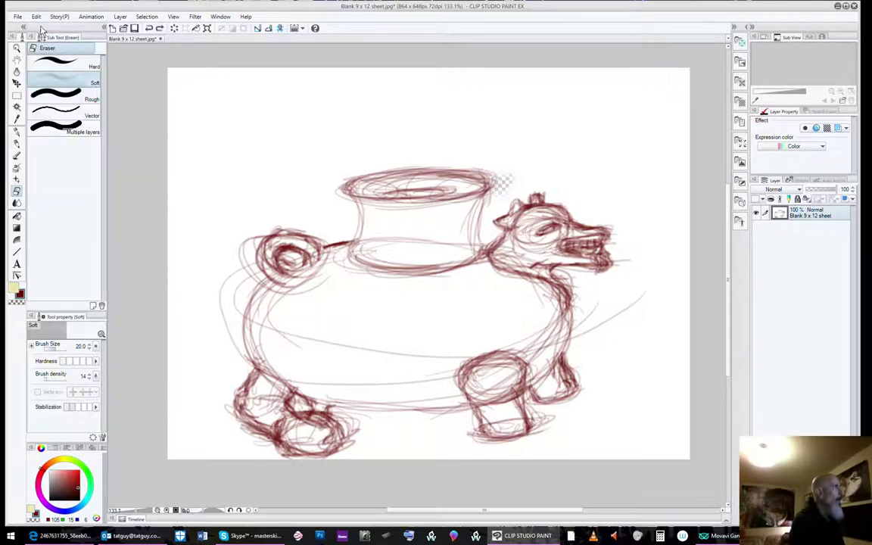
click(35, 17)
click(38, 28)
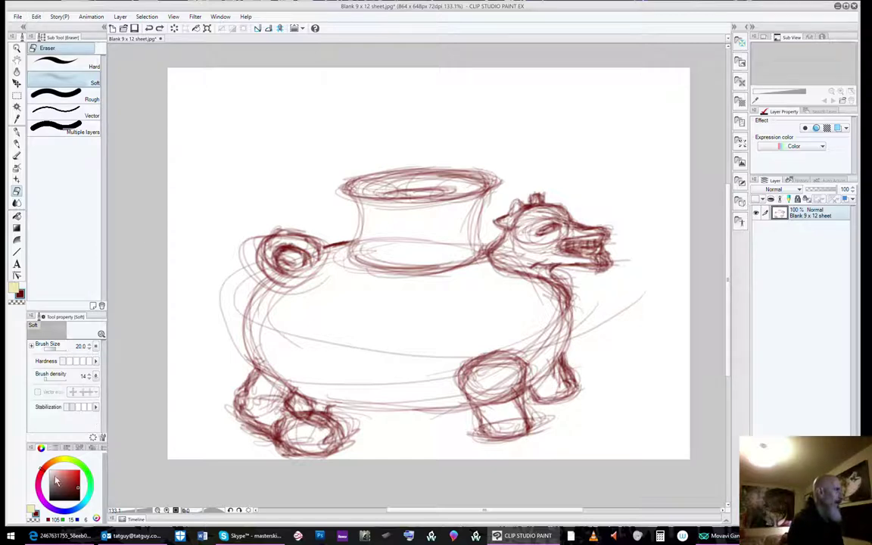
Set the drawing colour to near-white, RGB 248, 248, 248
click(53, 473)
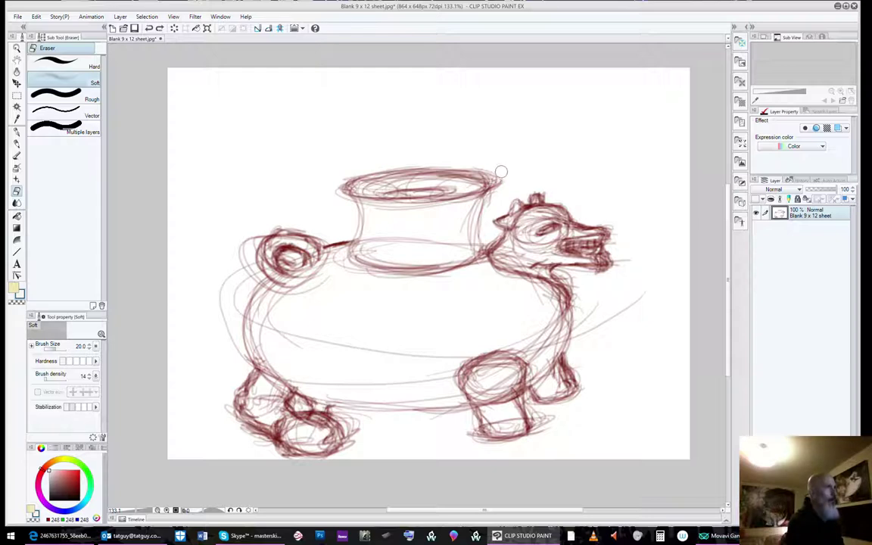
Try the Soft eraser again on the right end of the neck rim, with the near-white colour active
drag(503, 175, 504, 172)
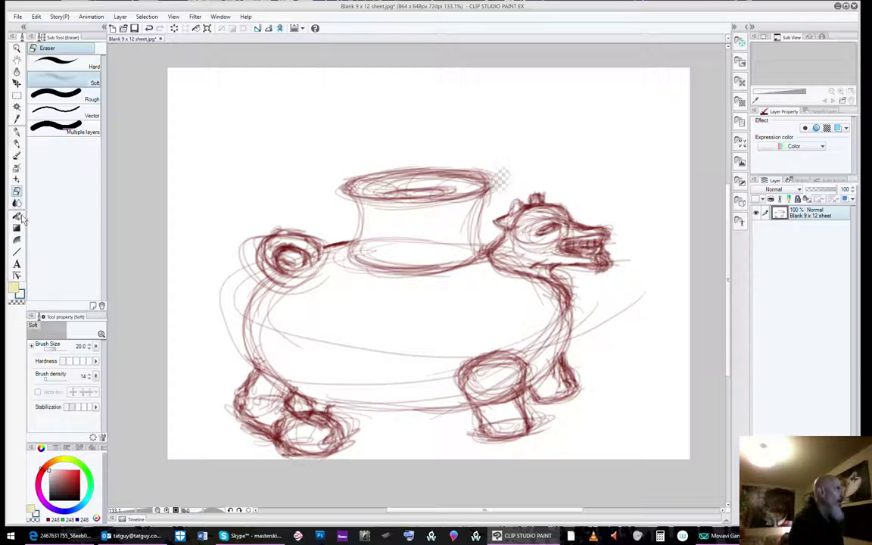
click(18, 17)
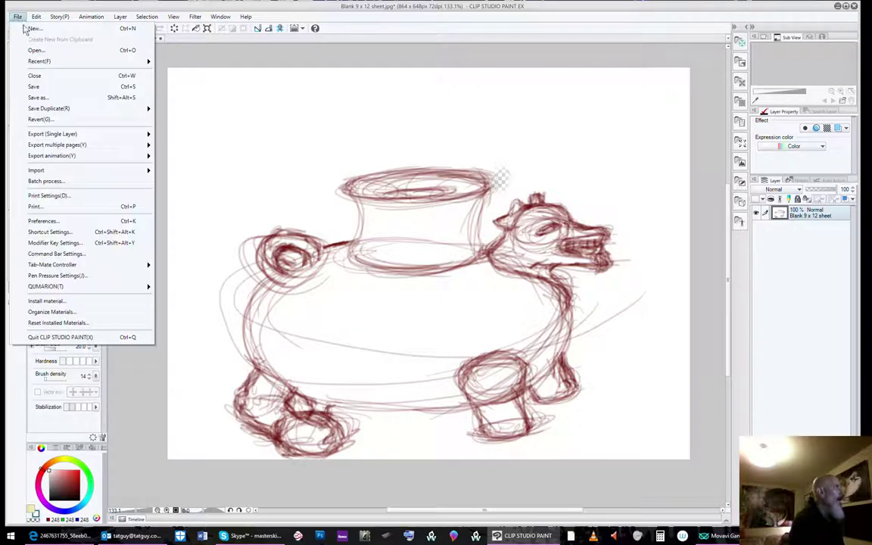
click(50, 30)
click(39, 17)
click(47, 28)
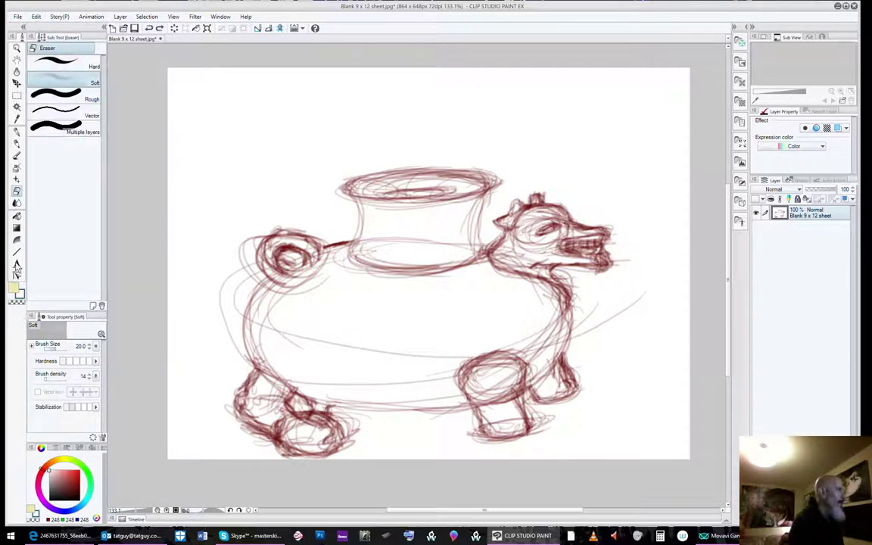
Switch to the Lighter pencil and reduce its brush size
click(18, 146)
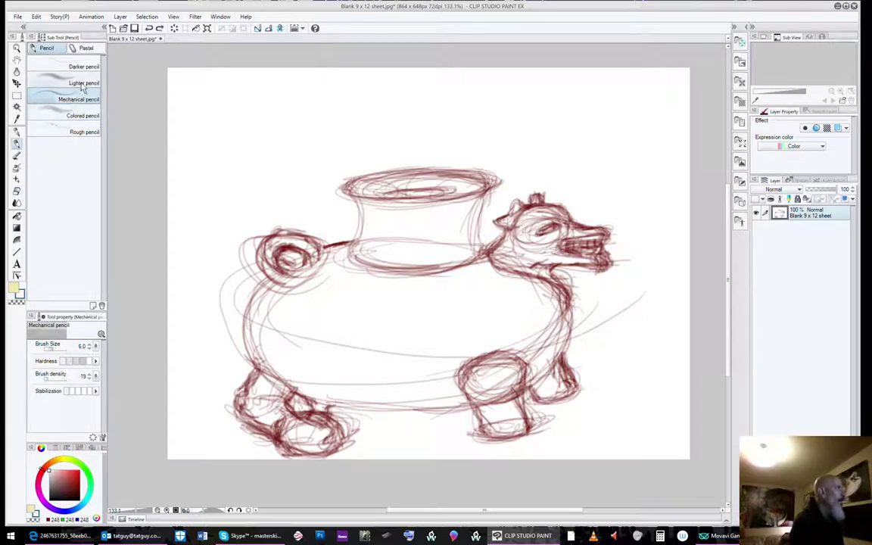
click(88, 84)
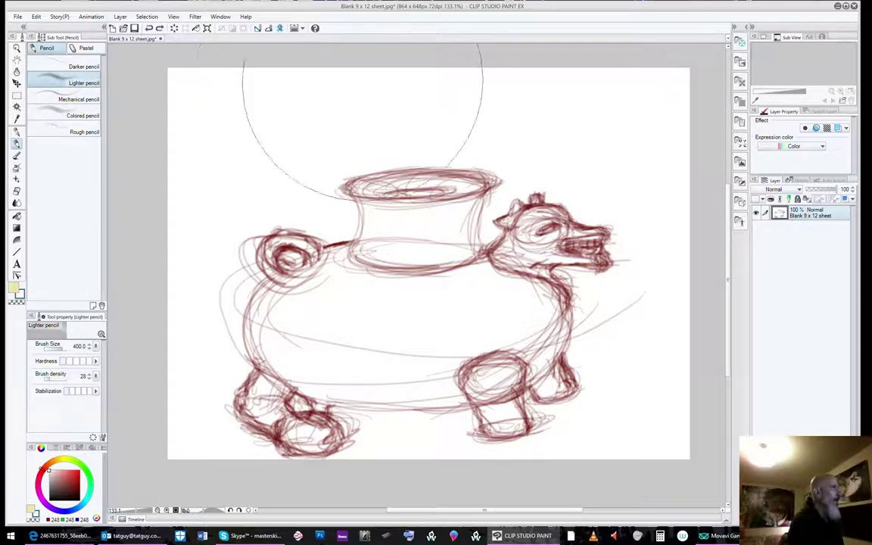
key(bracketleft)
key(bracketleft)
key(bracketleft)
key(bracketleft)
key(bracketleft)
key(bracketleft)
key(bracketleft)
key(bracketleft)
key(bracketleft)
key(bracketleft)
key(bracketleft)
Switch to the Darker pencil and set its brush size to 30
click(85, 67)
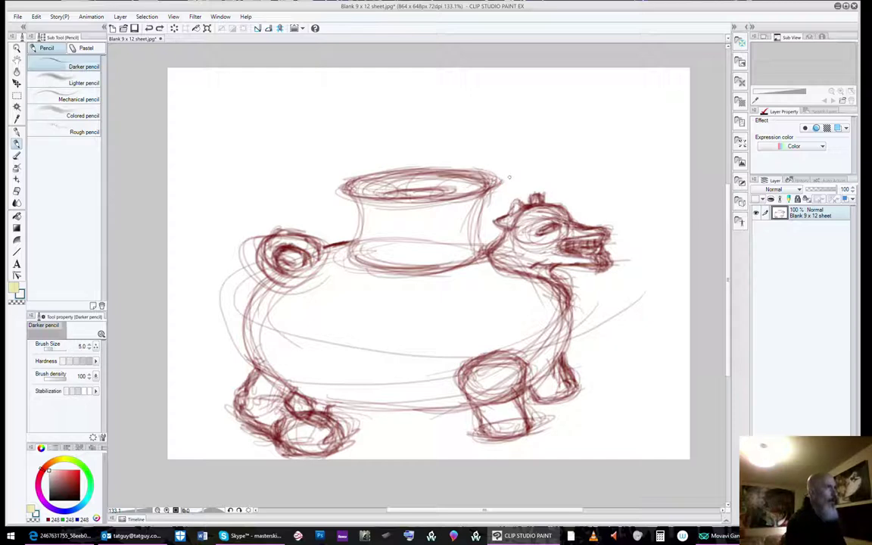
key(bracketright)
key(bracketright)
key(bracketright)
key(bracketright)
key(bracketright)
key(bracketright)
key(bracketright)
key(bracketright)
key(bracketright)
key(bracketright)
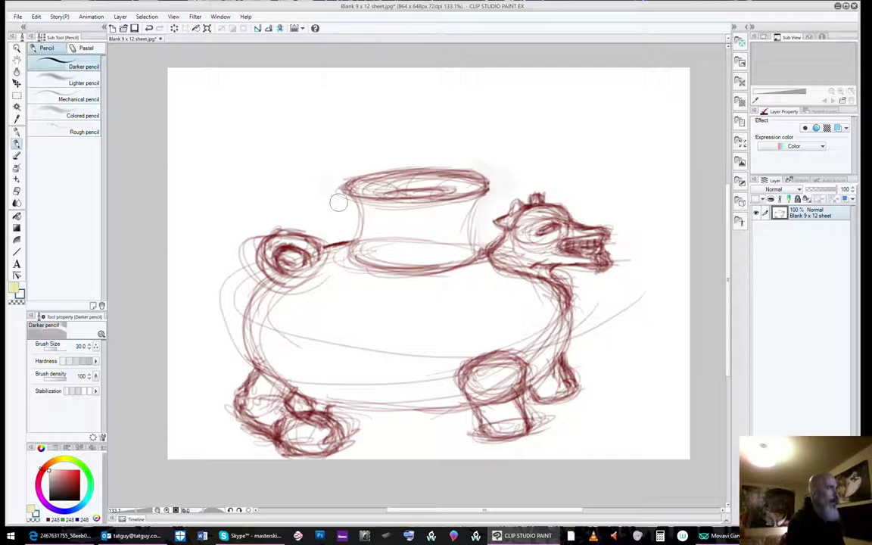
Paint near-white over the stray lines around the neck rim, the ellipse at the neck's base and the lines beside the tail
mouse_move(345, 203)
mouse_down()
mouse_move(335, 194)
mouse_move(345, 177)
mouse_move(341, 185)
mouse_up()
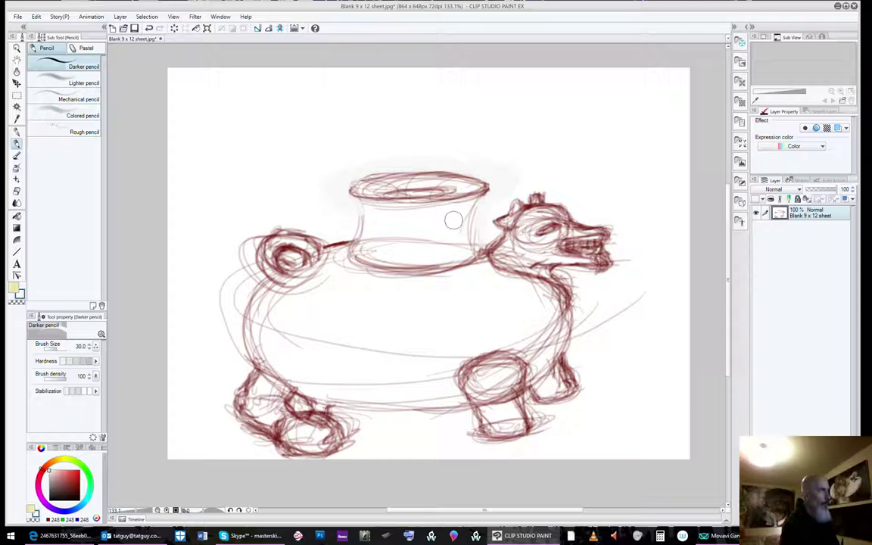
mouse_move(452, 241)
mouse_down()
mouse_move(473, 252)
mouse_move(381, 267)
mouse_move(461, 256)
mouse_move(368, 249)
mouse_move(382, 234)
mouse_move(359, 252)
mouse_move(384, 237)
mouse_move(456, 246)
mouse_move(447, 259)
mouse_move(442, 243)
mouse_move(475, 233)
mouse_move(469, 252)
mouse_move(359, 252)
mouse_move(418, 266)
mouse_move(459, 251)
mouse_move(446, 267)
mouse_move(399, 253)
mouse_up()
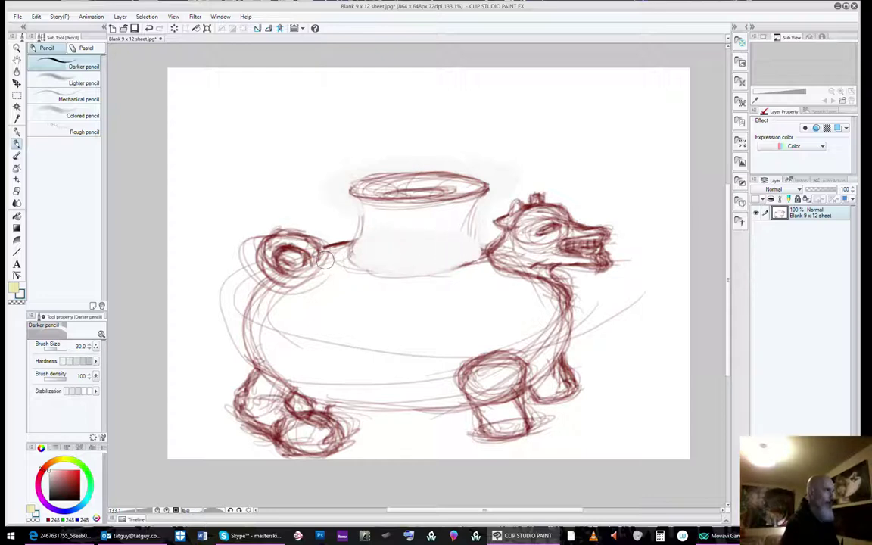
mouse_move(325, 259)
mouse_down()
mouse_move(293, 284)
mouse_move(326, 270)
mouse_move(326, 289)
mouse_move(310, 277)
mouse_up()
Set the brush size to 25 and paint out the construction lines inside the tail curl and across the vessel's body
key([)
key([)
key([)
key([)
key(bracketright)
key(bracketright)
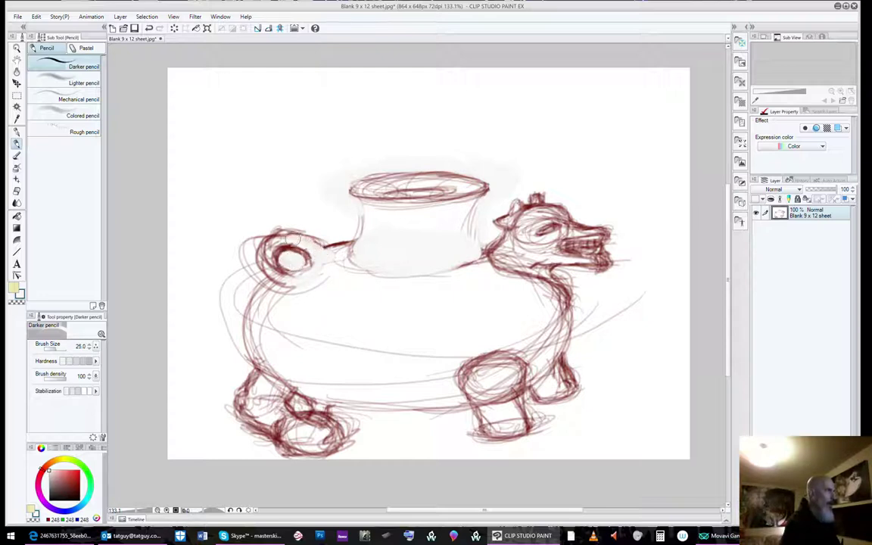
mouse_move(274, 239)
mouse_down()
mouse_move(285, 273)
mouse_move(267, 263)
mouse_move(315, 275)
mouse_move(297, 280)
mouse_move(265, 258)
mouse_move(284, 260)
mouse_move(286, 274)
mouse_move(293, 270)
mouse_move(295, 298)
mouse_move(327, 290)
mouse_move(277, 306)
mouse_move(307, 278)
mouse_move(264, 309)
mouse_move(292, 282)
mouse_move(265, 307)
mouse_move(282, 281)
mouse_move(273, 287)
mouse_move(250, 331)
mouse_move(274, 291)
mouse_move(274, 353)
mouse_move(284, 294)
mouse_move(269, 366)
mouse_move(264, 316)
mouse_move(308, 356)
mouse_move(277, 326)
mouse_move(369, 356)
mouse_move(266, 338)
mouse_move(473, 371)
mouse_move(318, 346)
mouse_move(463, 346)
mouse_move(348, 347)
mouse_move(436, 331)
mouse_move(446, 288)
mouse_move(417, 297)
mouse_move(475, 330)
mouse_move(476, 374)
mouse_move(518, 369)
mouse_move(513, 361)
mouse_move(477, 359)
mouse_move(490, 362)
mouse_move(486, 377)
mouse_move(505, 371)
mouse_move(517, 384)
mouse_move(497, 414)
mouse_up()
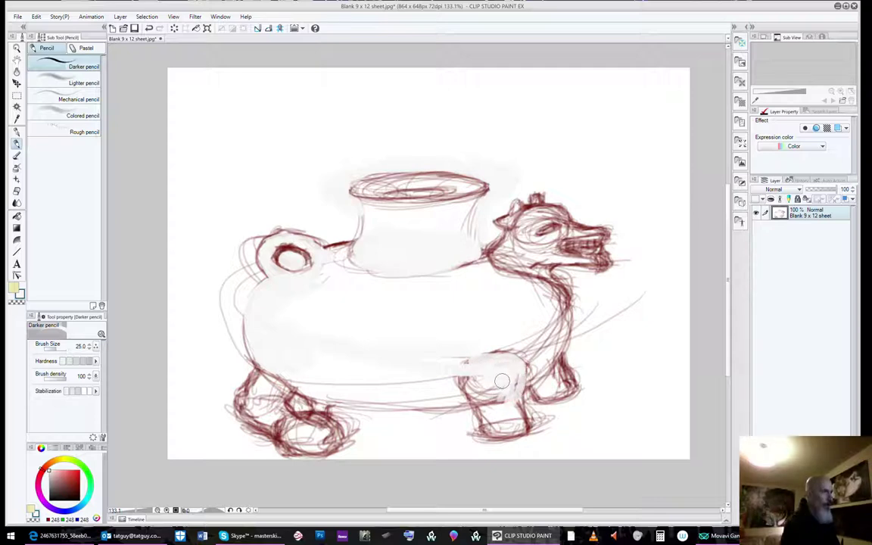
Paint out the sketch lines inside the near front leg, from its rounded top down to the foot
drag(502, 381, 461, 382)
mouse_move(500, 418)
mouse_down()
mouse_move(483, 408)
mouse_move(489, 424)
mouse_move(514, 416)
mouse_up()
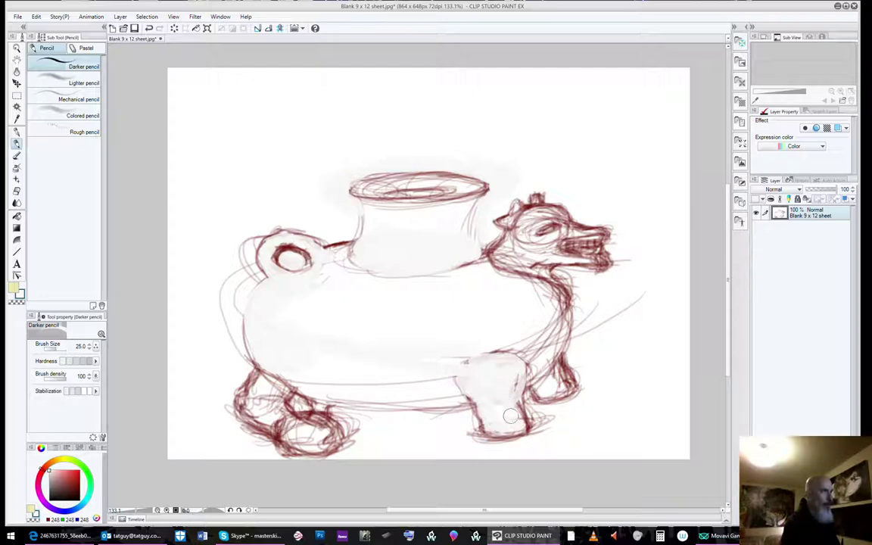
drag(460, 360, 466, 352)
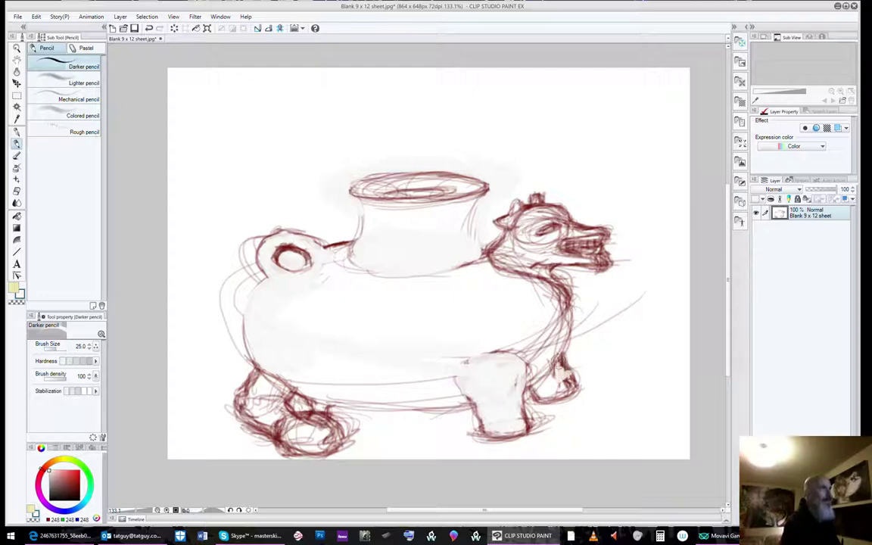
Clean up the inside of the far front leg and the overlapping lines along the body's chest edge
mouse_move(562, 372)
mouse_down()
mouse_move(551, 391)
mouse_move(568, 388)
mouse_move(564, 376)
mouse_up()
mouse_move(549, 298)
mouse_down()
mouse_move(562, 333)
mouse_move(534, 299)
mouse_move(557, 322)
mouse_move(544, 293)
mouse_up()
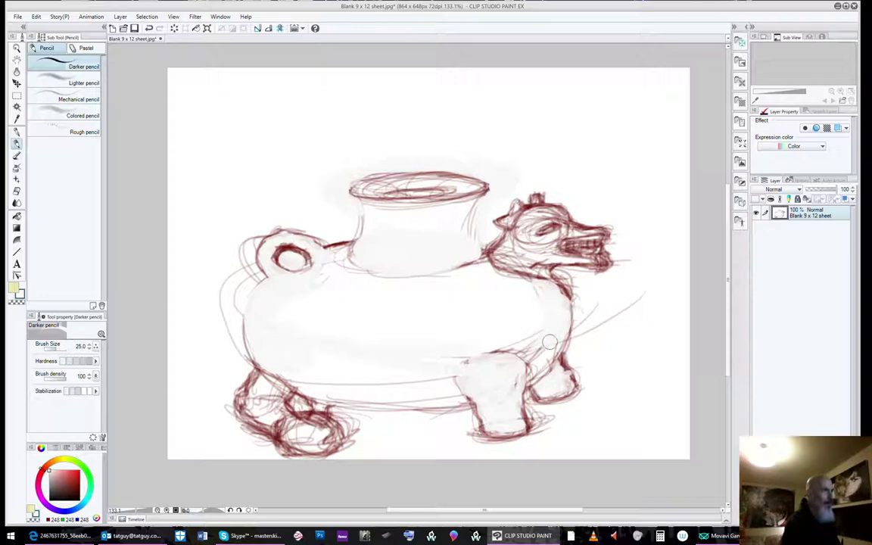
mouse_move(554, 350)
mouse_down()
mouse_move(529, 364)
mouse_move(535, 349)
mouse_move(494, 333)
mouse_move(511, 301)
mouse_up()
Paint out the loose lines inside and around the hind leg and its paw, leaving a single contour
mouse_move(275, 418)
mouse_down()
mouse_move(265, 393)
mouse_move(260, 398)
mouse_move(271, 388)
mouse_move(259, 405)
mouse_move(278, 400)
mouse_move(253, 389)
mouse_up()
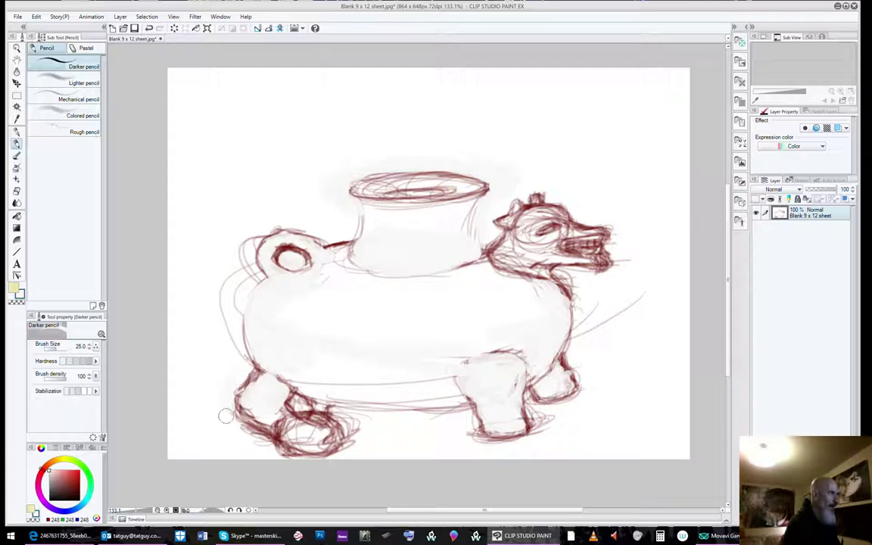
mouse_move(229, 403)
mouse_down()
mouse_move(243, 376)
mouse_move(227, 415)
mouse_move(266, 440)
mouse_move(234, 419)
mouse_move(266, 440)
mouse_up()
mouse_move(243, 401)
mouse_down()
mouse_move(291, 408)
mouse_move(315, 400)
mouse_move(293, 410)
mouse_up()
mouse_move(343, 445)
mouse_down()
mouse_move(339, 413)
mouse_move(351, 446)
mouse_move(355, 436)
mouse_move(344, 419)
mouse_move(329, 458)
mouse_up()
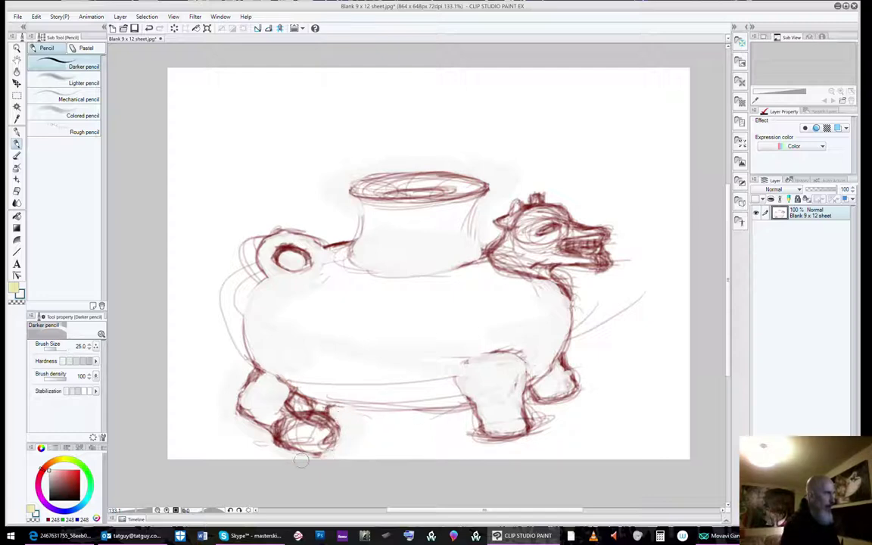
mouse_move(251, 371)
mouse_down()
mouse_move(238, 378)
mouse_move(271, 393)
mouse_up()
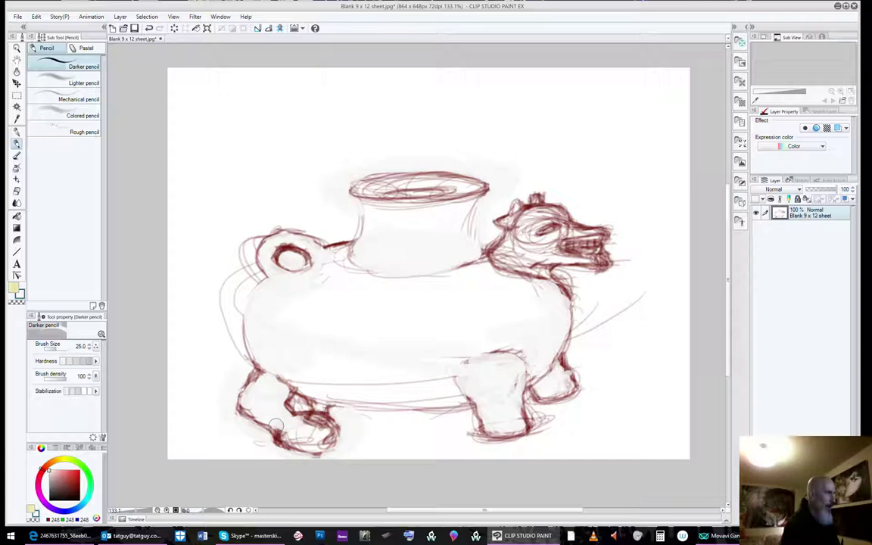
mouse_move(277, 426)
mouse_down()
mouse_move(321, 444)
mouse_move(313, 421)
mouse_up()
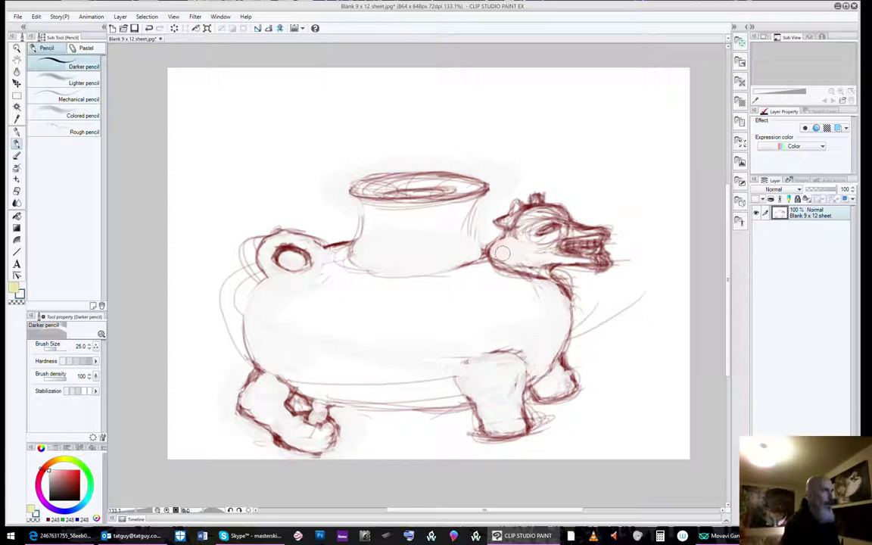
Clean up the stray lines on the beast head's cheek, around the eye and at the ears
drag(498, 258, 550, 259)
mouse_move(533, 227)
mouse_down()
mouse_move(567, 220)
mouse_move(581, 203)
mouse_move(565, 203)
mouse_move(565, 223)
mouse_move(593, 228)
mouse_move(568, 229)
mouse_move(592, 228)
mouse_up()
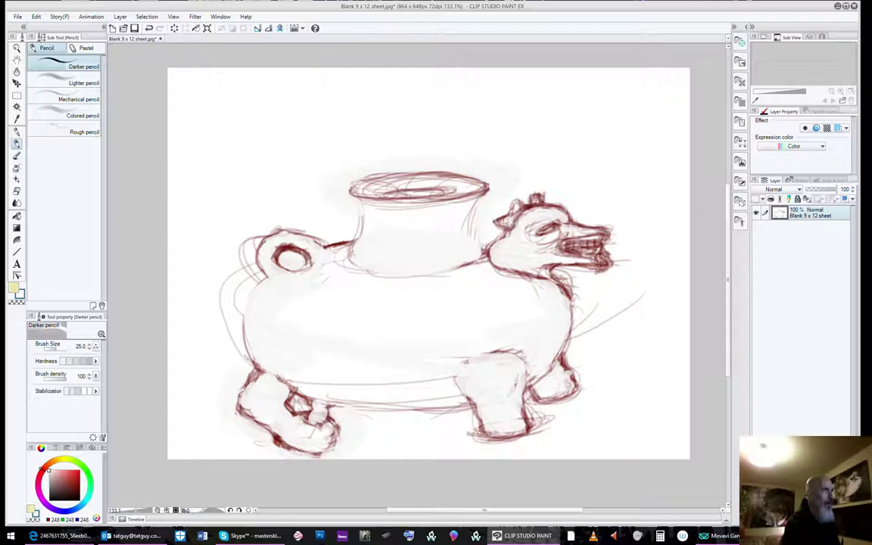
mouse_move(518, 221)
mouse_down()
mouse_move(518, 206)
mouse_move(515, 216)
mouse_move(537, 202)
mouse_up()
Paint out the stray lines outside the chest and muzzle, and the loose arcs behind the tail and rear body
drag(558, 275, 575, 294)
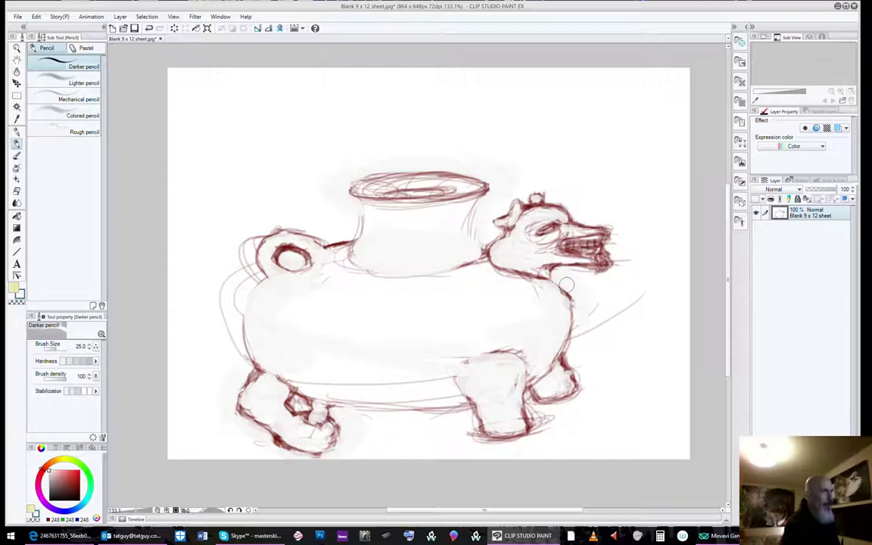
mouse_move(587, 329)
mouse_down()
mouse_move(599, 307)
mouse_move(586, 334)
mouse_move(654, 284)
mouse_move(631, 272)
mouse_move(599, 278)
mouse_move(634, 259)
mouse_move(615, 268)
mouse_move(612, 248)
mouse_up()
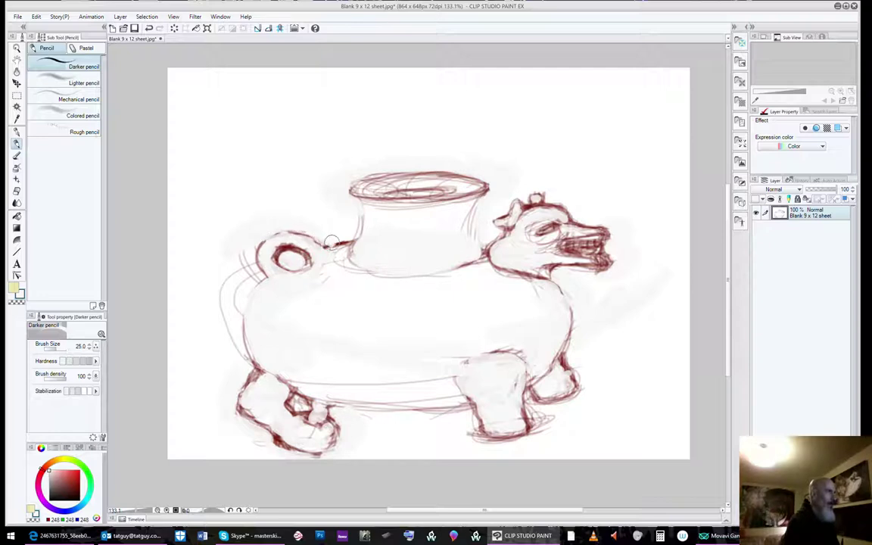
mouse_move(226, 270)
mouse_down()
mouse_move(259, 230)
mouse_move(252, 245)
mouse_move(255, 284)
mouse_move(246, 274)
mouse_move(222, 289)
mouse_move(227, 342)
mouse_move(220, 283)
mouse_move(209, 271)
mouse_move(237, 349)
mouse_up()
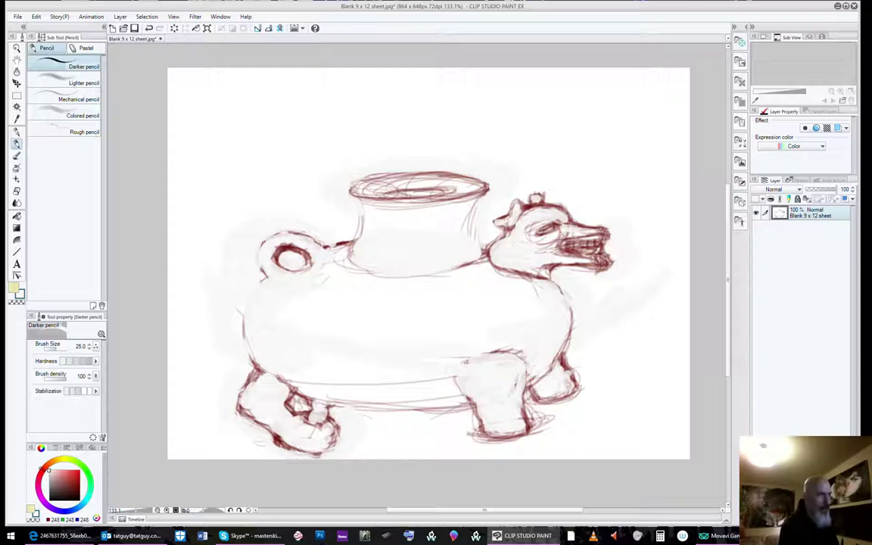
Add a new raster layer above the sketch and set the brush size to 70
key(ctrl+shift+n)
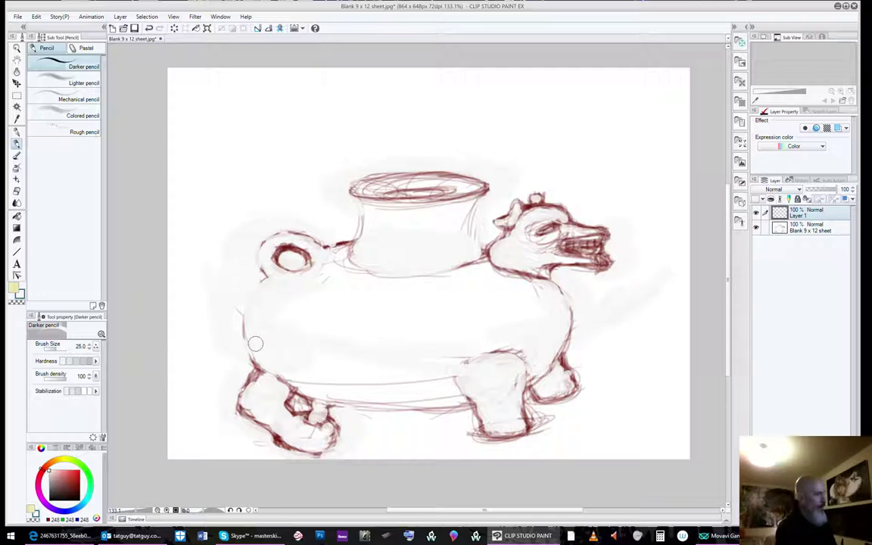
key(])
key(])
key(])
key(])
key(])
key(bracketright)
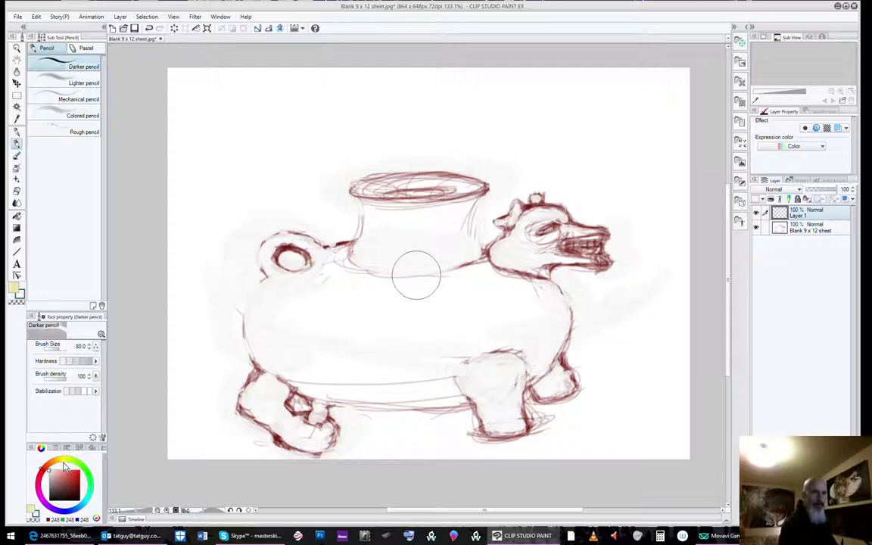
key([)
Set the colour to a muted green, RGB 76, 113, 43, and paint a broad stroke across the body's upper right
click(74, 483)
click(74, 480)
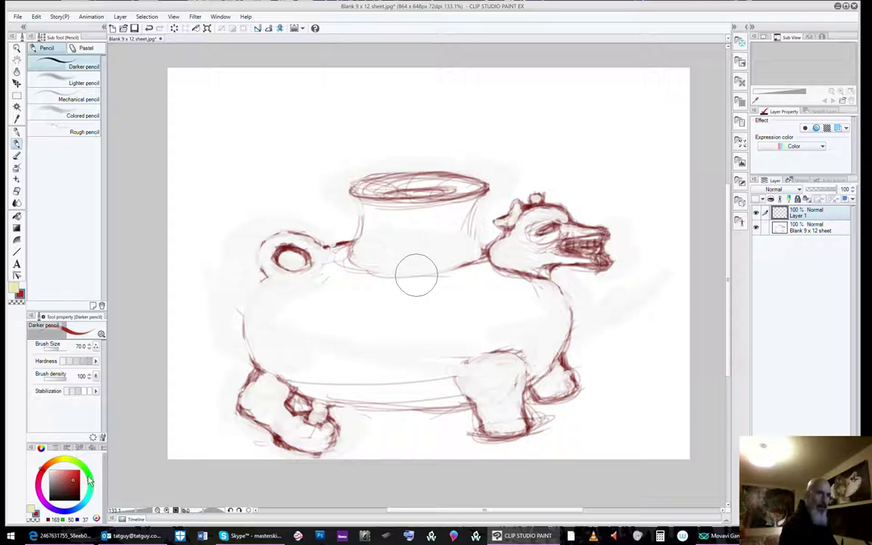
click(85, 474)
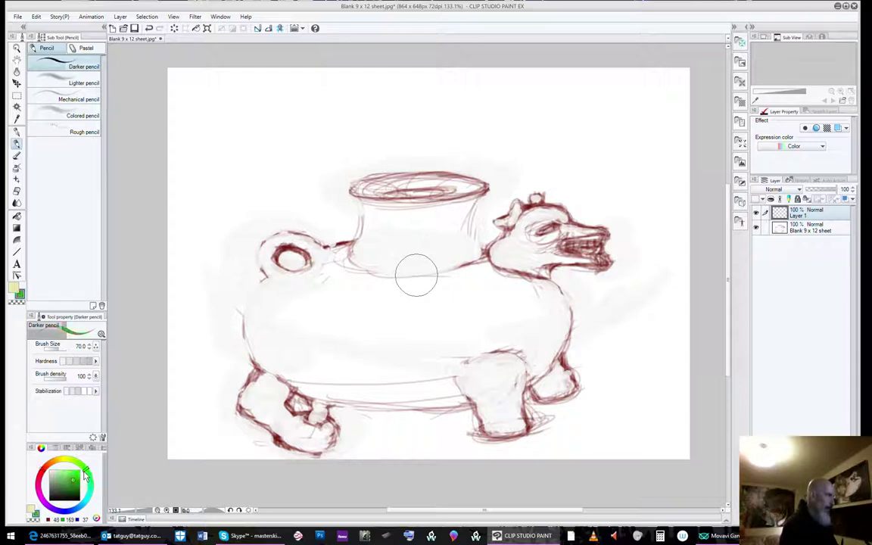
drag(57, 462, 59, 462)
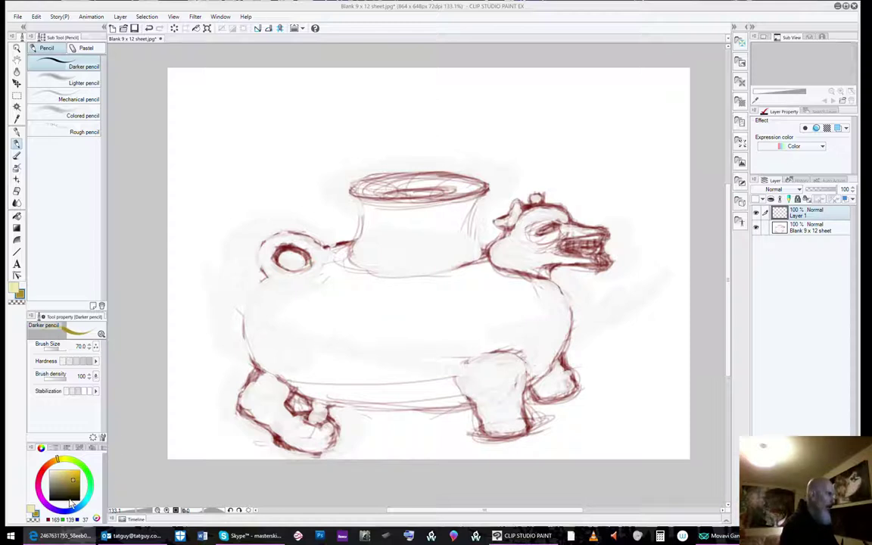
mouse_move(75, 477)
mouse_down()
mouse_move(81, 471)
mouse_move(81, 506)
mouse_move(80, 468)
mouse_move(69, 468)
mouse_up()
click(90, 477)
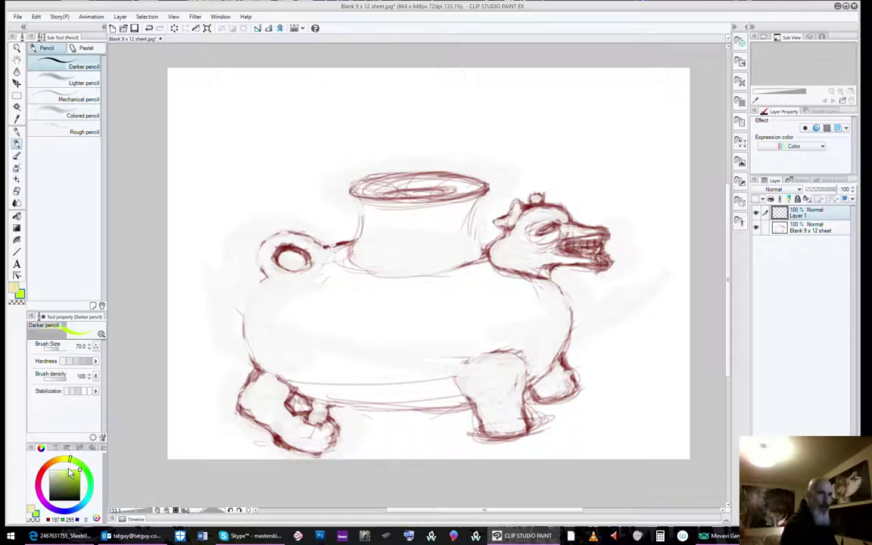
drag(70, 472, 66, 471)
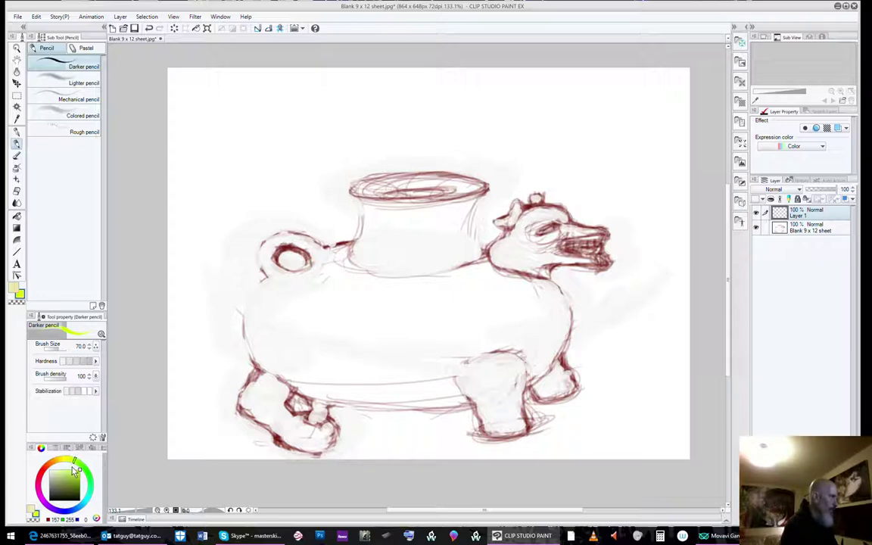
drag(74, 492, 79, 495)
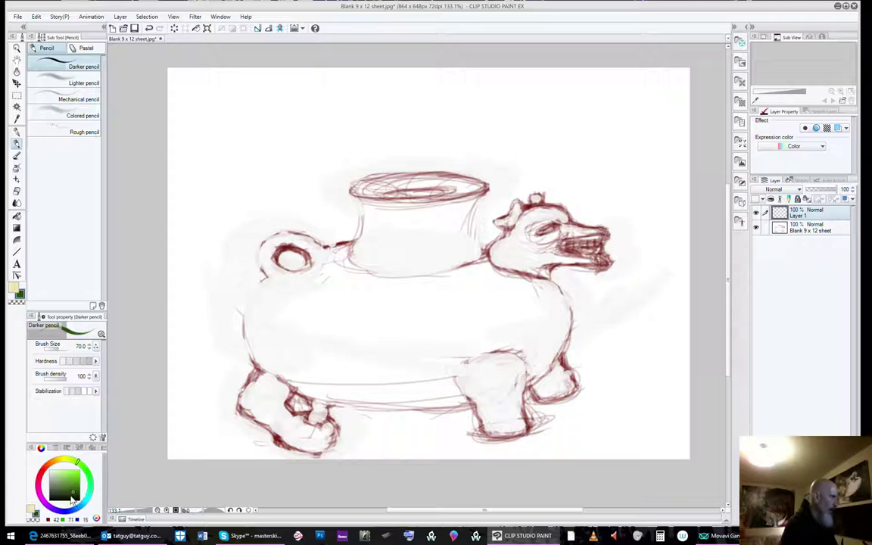
drag(74, 496, 72, 492)
drag(456, 288, 525, 300)
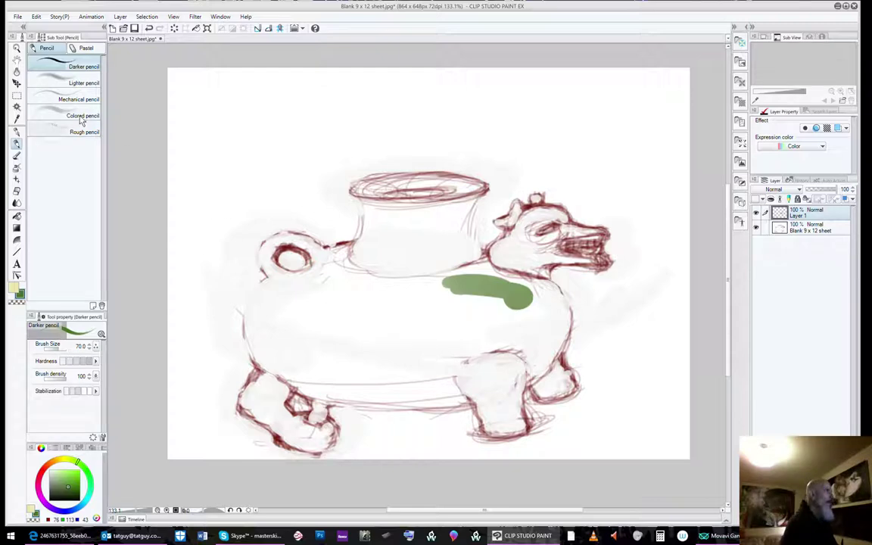
Undo the broad green stroke and paint the vessel's neck, body and legs green with the Soft airbrush at size 50
click(36, 16)
click(44, 31)
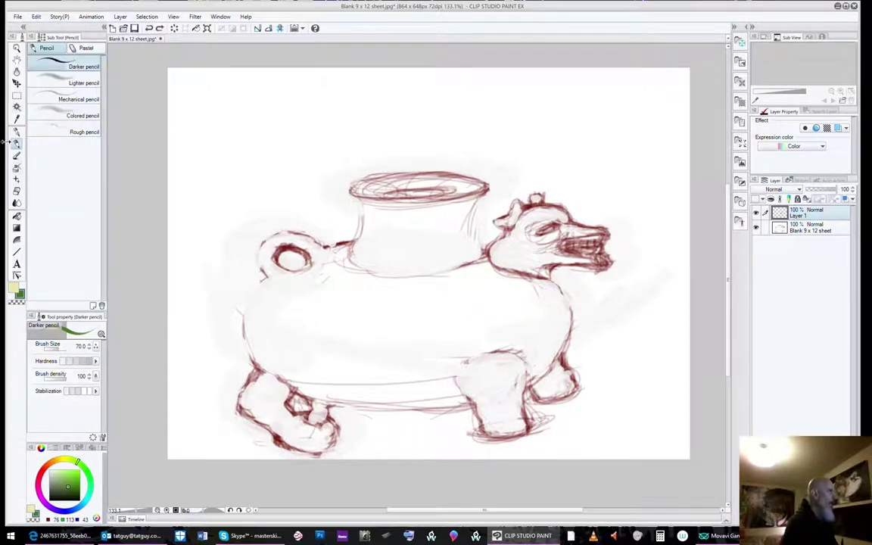
click(17, 168)
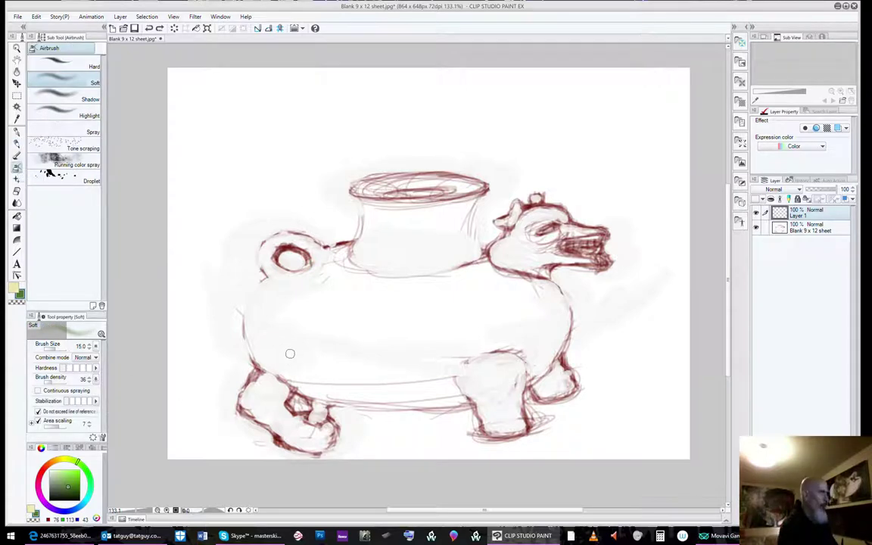
key(bracketright)
key(bracketright)
key(bracketright)
key(bracketright)
key(bracketright)
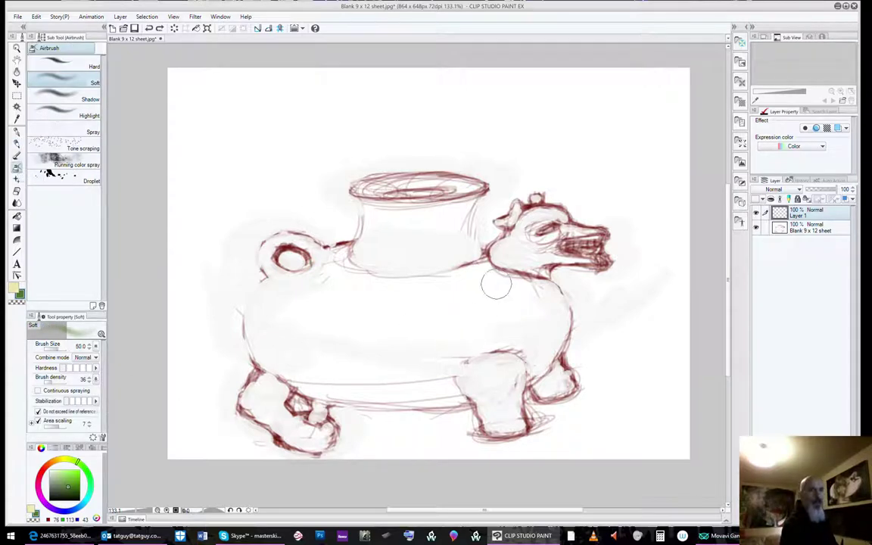
mouse_move(482, 277)
mouse_down()
mouse_move(537, 308)
mouse_move(513, 286)
mouse_move(485, 366)
mouse_move(532, 304)
mouse_move(505, 372)
mouse_move(496, 357)
mouse_move(541, 305)
mouse_move(467, 394)
mouse_move(532, 357)
mouse_move(521, 385)
mouse_move(462, 365)
mouse_move(578, 307)
mouse_move(496, 323)
mouse_move(438, 347)
mouse_move(507, 303)
mouse_move(437, 320)
mouse_move(375, 296)
mouse_move(397, 268)
mouse_move(447, 253)
mouse_move(437, 242)
mouse_move(457, 217)
mouse_move(440, 242)
mouse_move(437, 225)
mouse_move(469, 283)
mouse_move(372, 268)
mouse_move(442, 246)
mouse_move(405, 229)
mouse_move(356, 233)
mouse_move(397, 214)
mouse_move(339, 218)
mouse_move(429, 216)
mouse_move(456, 179)
mouse_move(406, 183)
mouse_move(480, 187)
mouse_move(376, 186)
mouse_move(386, 184)
mouse_move(341, 265)
mouse_move(287, 272)
mouse_move(320, 259)
mouse_move(271, 248)
mouse_move(250, 268)
mouse_move(373, 260)
mouse_move(322, 266)
mouse_move(256, 322)
mouse_move(303, 298)
mouse_move(373, 290)
mouse_move(298, 348)
mouse_move(283, 349)
mouse_move(360, 289)
mouse_move(339, 329)
mouse_move(416, 367)
mouse_move(473, 354)
mouse_move(230, 366)
mouse_move(514, 359)
mouse_move(292, 392)
mouse_move(478, 370)
mouse_move(331, 399)
mouse_move(290, 385)
mouse_move(273, 406)
mouse_move(287, 431)
mouse_move(304, 437)
mouse_move(257, 435)
mouse_move(247, 395)
mouse_up()
mouse_move(521, 414)
mouse_down()
mouse_move(496, 424)
mouse_move(526, 404)
mouse_move(553, 365)
mouse_move(572, 362)
mouse_move(551, 384)
mouse_up()
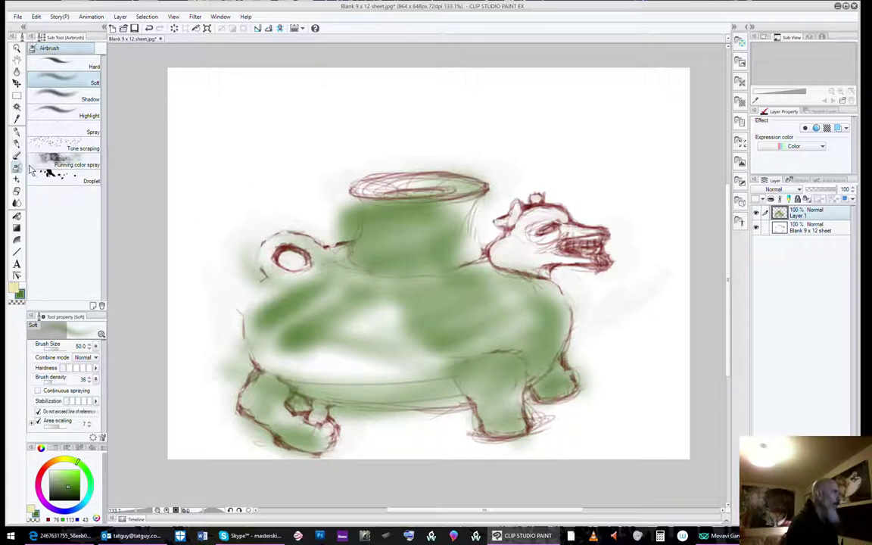
Erase the green overspill beside the neck, around the tail loop and behind the rear body and leg with the Soft eraser
click(16, 194)
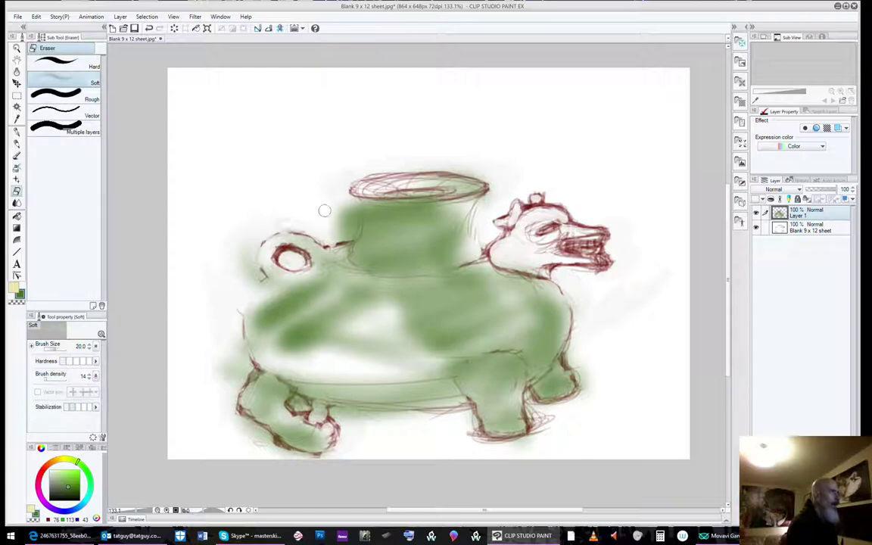
mouse_move(345, 208)
mouse_down()
mouse_move(351, 220)
mouse_move(339, 234)
mouse_move(356, 225)
mouse_move(328, 235)
mouse_move(346, 199)
mouse_move(351, 210)
mouse_move(341, 224)
mouse_move(332, 221)
mouse_move(350, 215)
mouse_move(344, 232)
mouse_up()
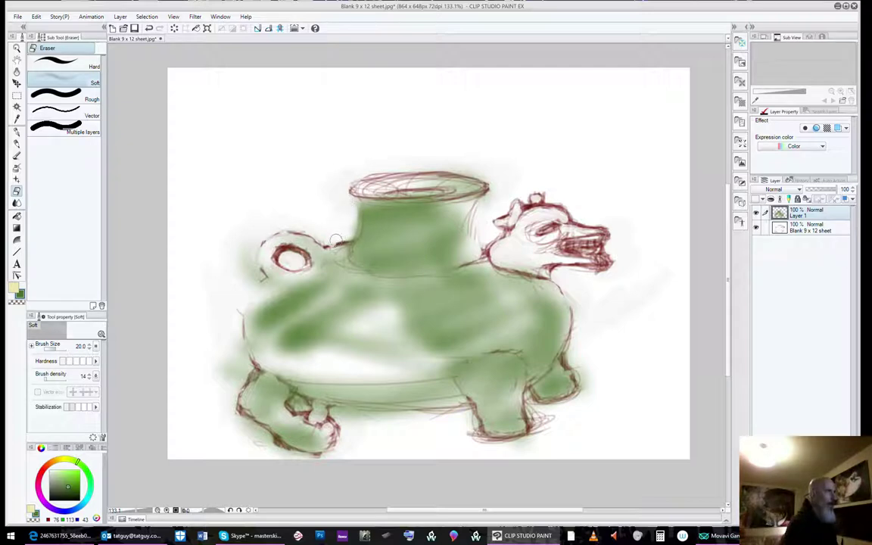
mouse_move(244, 260)
mouse_down()
mouse_move(262, 277)
mouse_move(248, 276)
mouse_move(257, 251)
mouse_move(232, 260)
mouse_move(255, 268)
mouse_up()
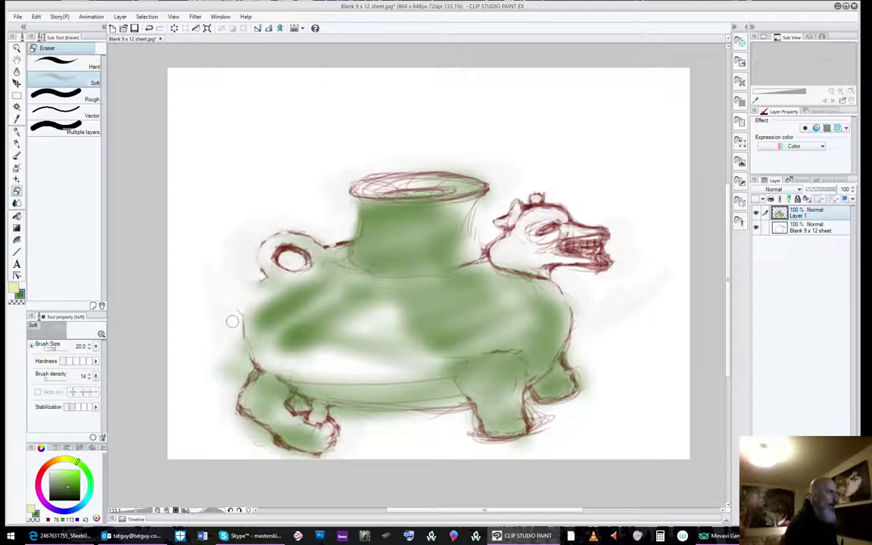
mouse_move(242, 322)
mouse_down()
mouse_move(225, 344)
mouse_move(234, 356)
mouse_move(259, 345)
mouse_move(233, 400)
mouse_move(263, 366)
mouse_move(239, 357)
mouse_move(231, 383)
mouse_move(238, 382)
mouse_move(254, 363)
mouse_move(223, 380)
mouse_up()
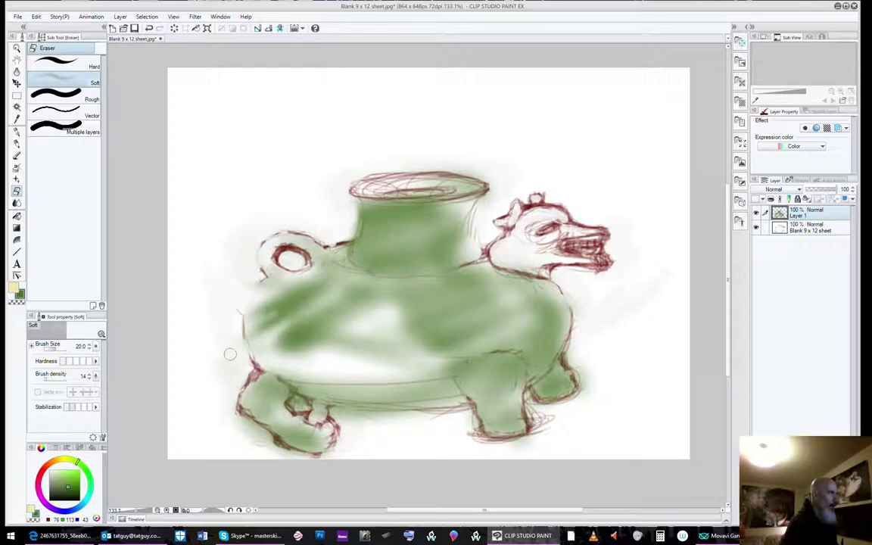
drag(232, 337, 240, 369)
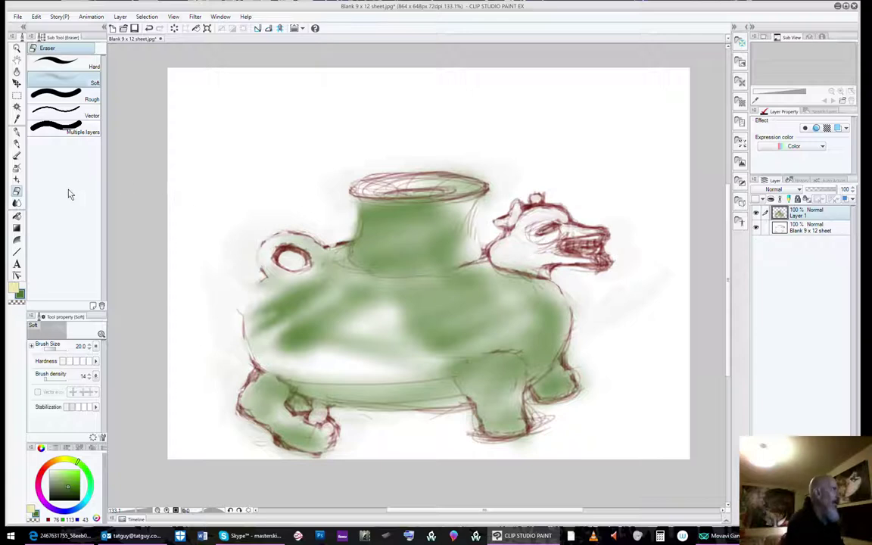
Airbrush the beast's head, the vessel's rim, the tail loop and the pale areas of the body with the same green
click(16, 166)
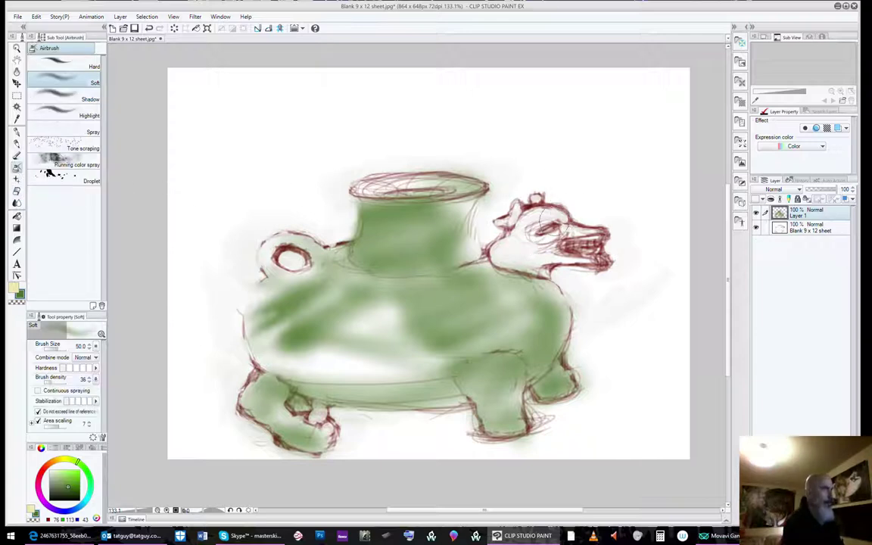
mouse_move(551, 219)
mouse_down()
mouse_move(565, 219)
mouse_move(528, 225)
mouse_move(533, 253)
mouse_move(550, 248)
mouse_move(545, 262)
mouse_move(566, 261)
mouse_move(583, 243)
mouse_up()
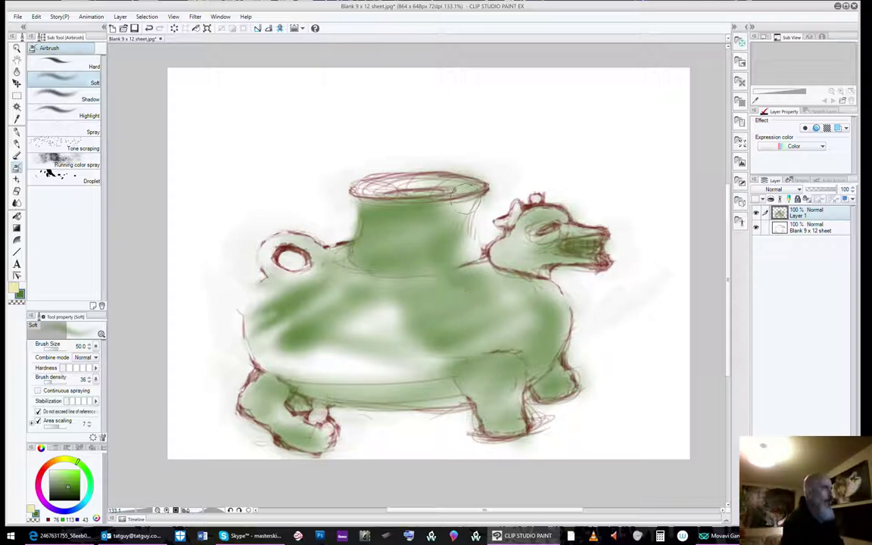
mouse_move(360, 182)
mouse_down()
mouse_move(392, 177)
mouse_move(353, 187)
mouse_move(428, 187)
mouse_move(362, 195)
mouse_move(480, 190)
mouse_move(464, 215)
mouse_move(459, 287)
mouse_move(456, 229)
mouse_move(465, 205)
mouse_move(487, 289)
mouse_move(467, 263)
mouse_move(473, 291)
mouse_up()
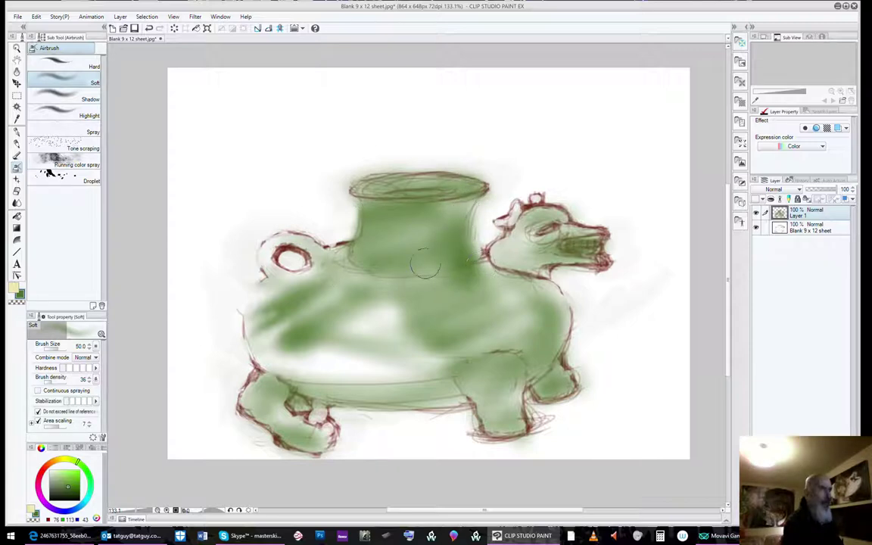
mouse_move(288, 244)
mouse_down()
mouse_move(271, 251)
mouse_move(277, 268)
mouse_move(268, 247)
mouse_move(321, 280)
mouse_move(351, 285)
mouse_move(277, 292)
mouse_move(337, 263)
mouse_move(332, 256)
mouse_move(271, 298)
mouse_move(287, 352)
mouse_move(281, 368)
mouse_move(262, 311)
mouse_move(253, 309)
mouse_up()
drag(329, 335, 395, 371)
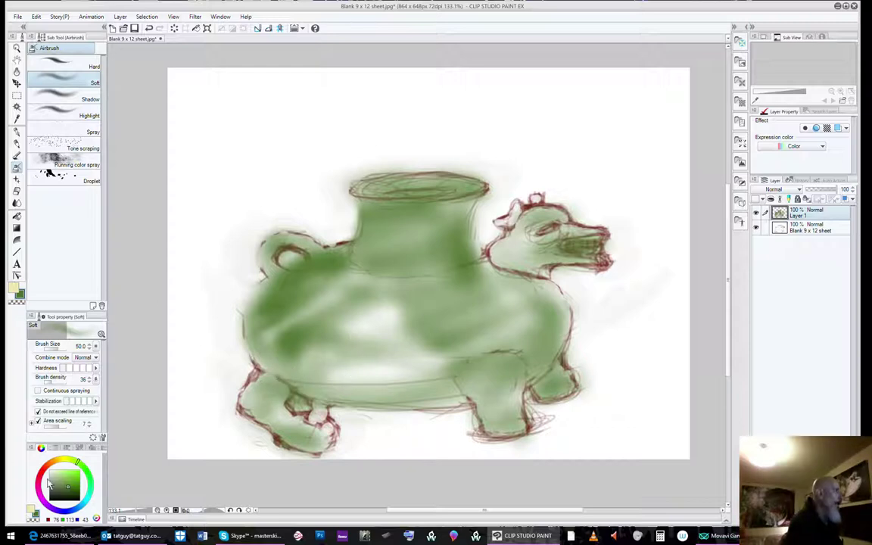
Airbrush orange, RGB 188, 114, 19, at size 20 onto the rear leg, the tail loop and the body's rear edge
click(52, 464)
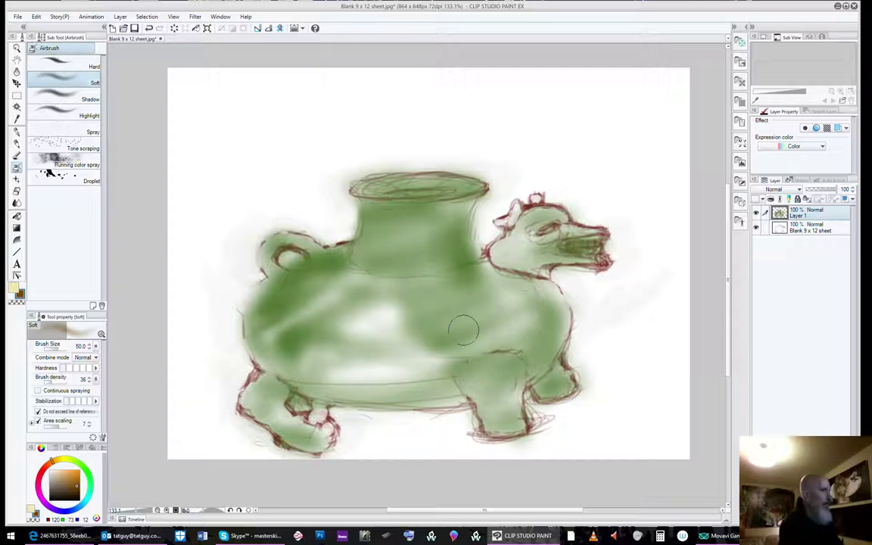
key(bracketleft)
key(bracketleft)
key(bracketleft)
key(bracketleft)
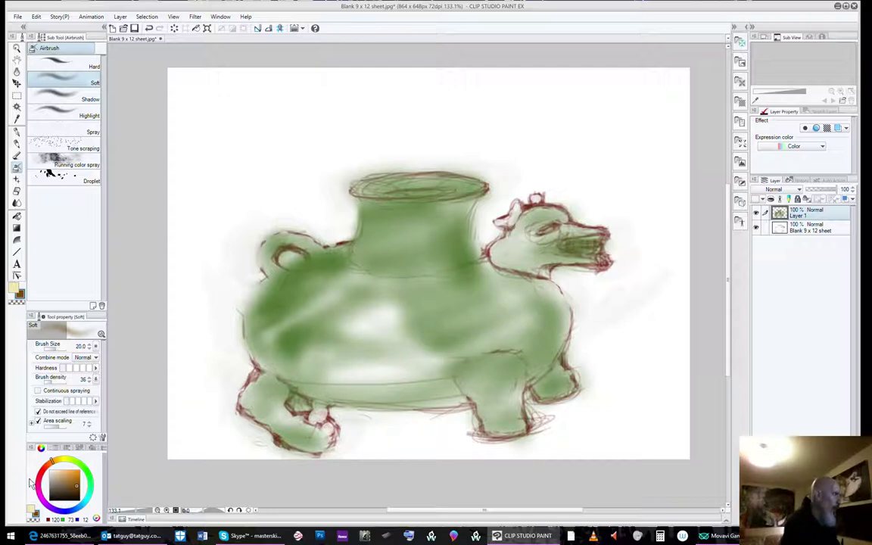
click(77, 479)
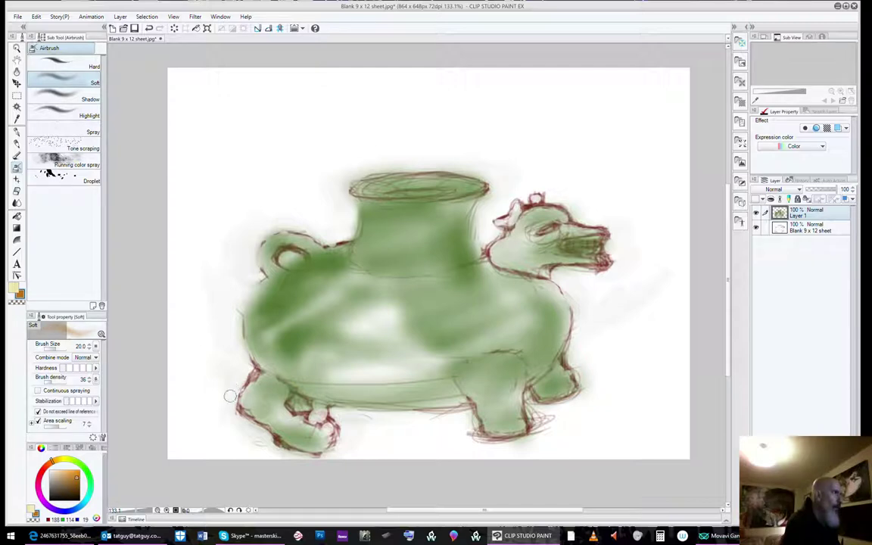
drag(260, 380, 249, 400)
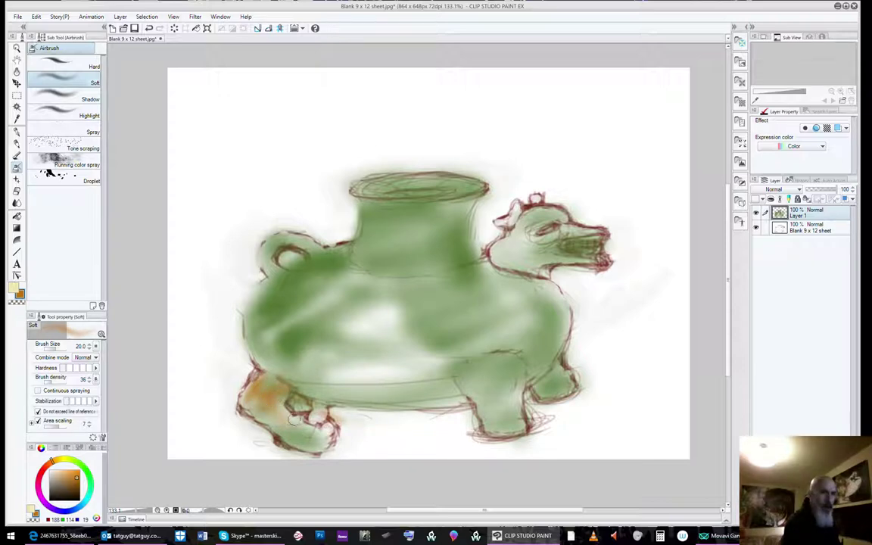
drag(262, 378, 275, 382)
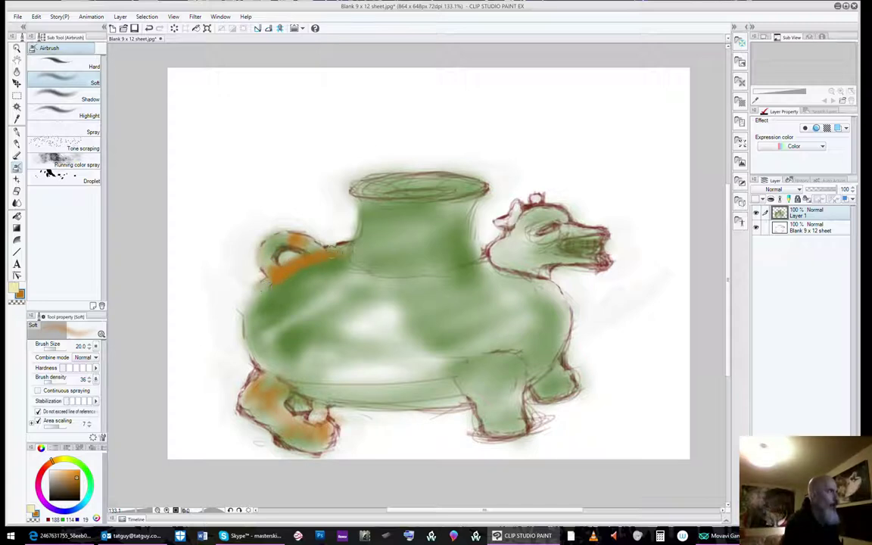
mouse_move(267, 281)
mouse_down()
mouse_move(246, 306)
mouse_move(256, 332)
mouse_up()
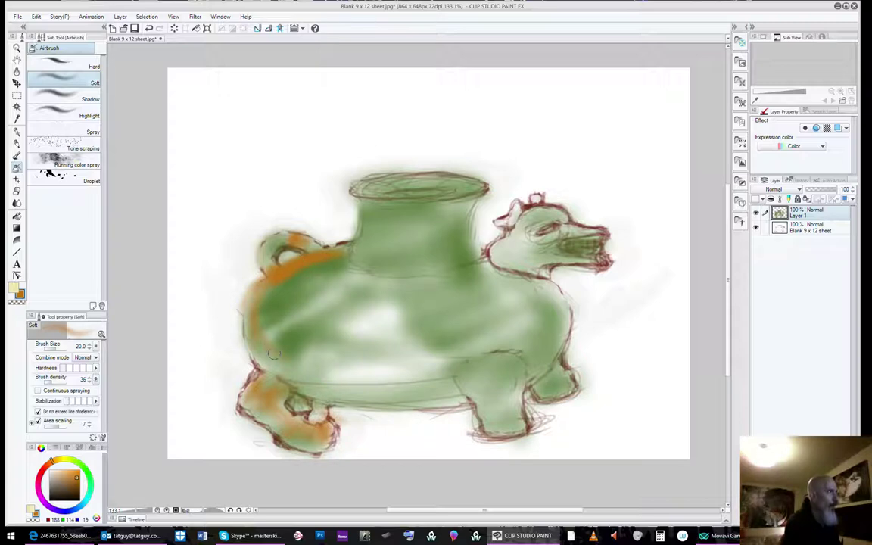
Raise the airbrush size to 40 and fill the vessel's oval mouth with the orange
key(bracketright)
key(bracketright)
key(bracketright)
key(bracketright)
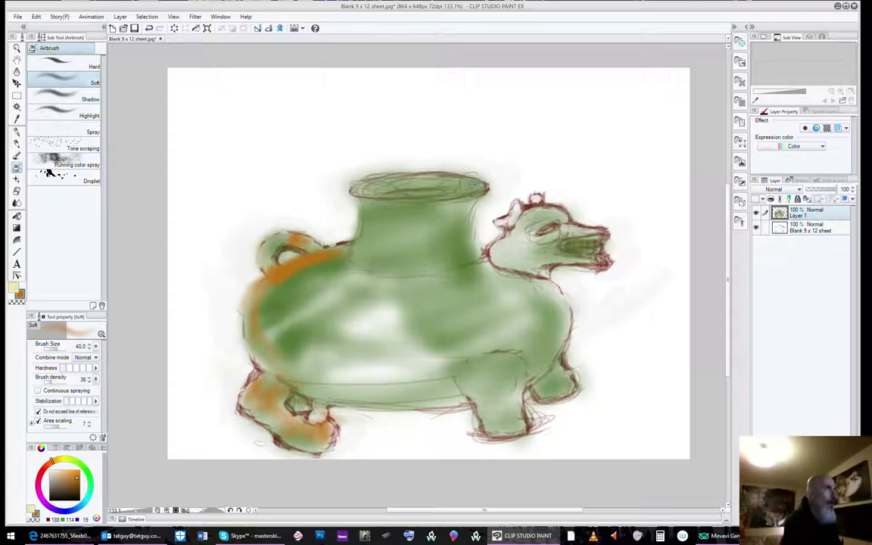
mouse_move(458, 180)
mouse_down()
mouse_move(394, 180)
mouse_move(420, 177)
mouse_move(362, 190)
mouse_move(448, 180)
mouse_move(408, 179)
mouse_move(415, 175)
mouse_move(456, 180)
mouse_up()
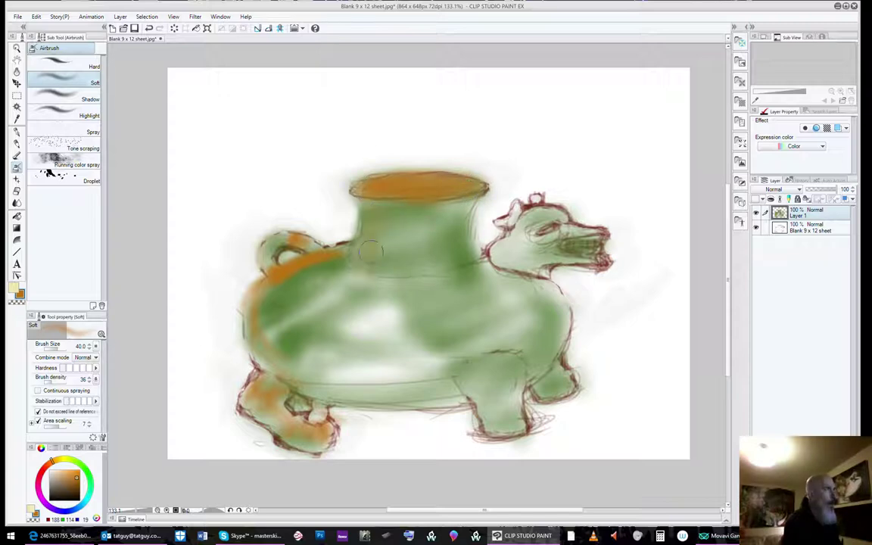
Airbrush orange strokes over the neck, chest and front leg, and sweep them along the lower body past its rear outline
mouse_move(349, 264)
mouse_down()
mouse_move(396, 225)
mouse_move(400, 238)
mouse_move(415, 222)
mouse_move(418, 246)
mouse_move(433, 215)
mouse_move(460, 247)
mouse_move(476, 232)
mouse_move(460, 212)
mouse_move(508, 264)
mouse_move(502, 245)
mouse_move(429, 170)
mouse_move(443, 272)
mouse_move(485, 315)
mouse_move(472, 302)
mouse_move(549, 303)
mouse_up()
mouse_move(499, 278)
mouse_down()
mouse_move(524, 377)
mouse_move(474, 398)
mouse_up()
mouse_move(538, 294)
mouse_down()
mouse_move(492, 274)
mouse_move(483, 381)
mouse_up()
mouse_move(494, 287)
mouse_down()
mouse_move(483, 391)
mouse_move(525, 343)
mouse_move(523, 316)
mouse_move(384, 399)
mouse_move(435, 350)
mouse_move(483, 345)
mouse_move(505, 383)
mouse_move(495, 405)
mouse_move(508, 393)
mouse_move(503, 382)
mouse_move(502, 427)
mouse_up()
mouse_move(465, 385)
mouse_down()
mouse_move(418, 396)
mouse_move(427, 383)
mouse_move(168, 372)
mouse_up()
drag(417, 380, 206, 334)
mouse_move(360, 376)
mouse_down()
mouse_move(240, 303)
mouse_move(216, 318)
mouse_up()
drag(285, 312, 406, 365)
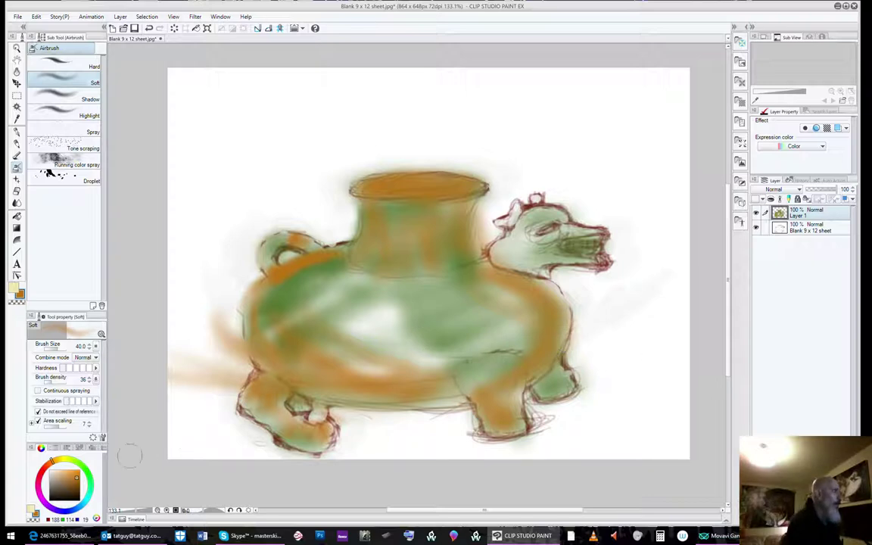
On a new layer, airbrush a light grey (RGB 184, 180, 176) band beside the chest at size 50 and a faint background wash at size 1500
click(51, 480)
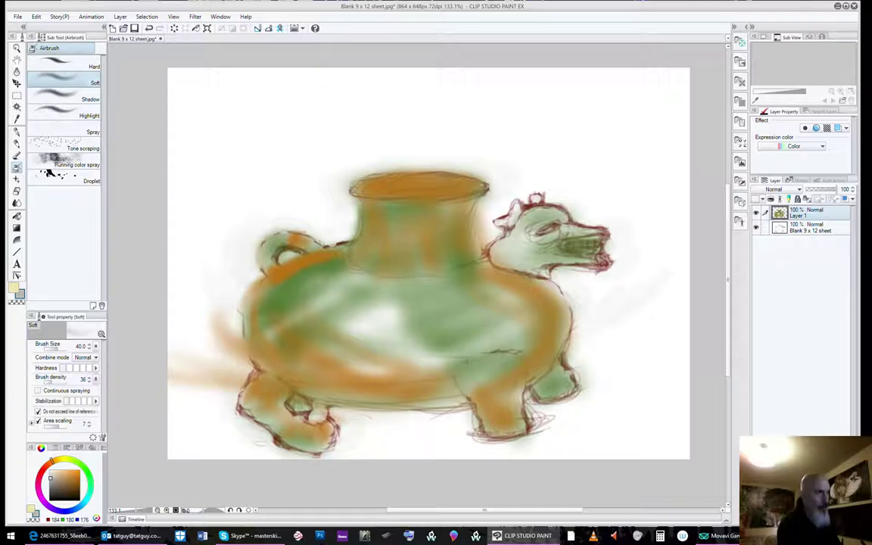
click(759, 518)
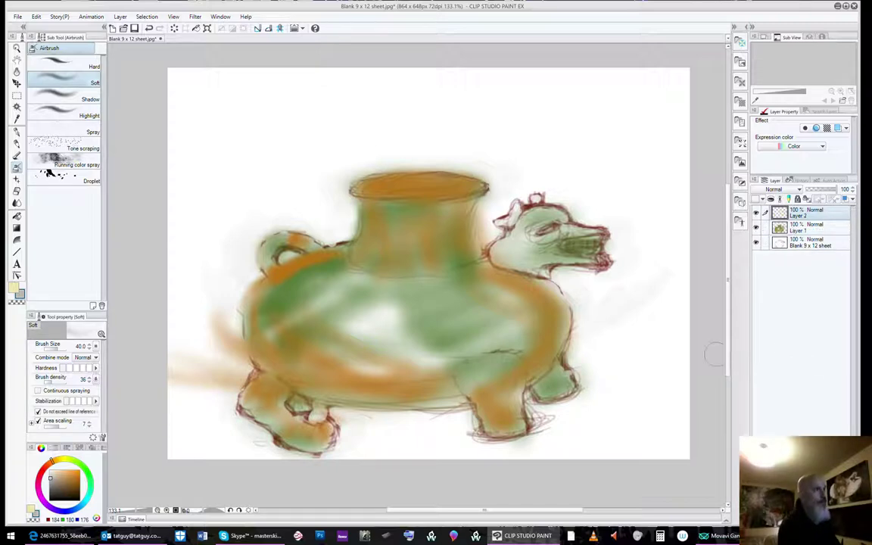
key(])
drag(681, 352, 573, 351)
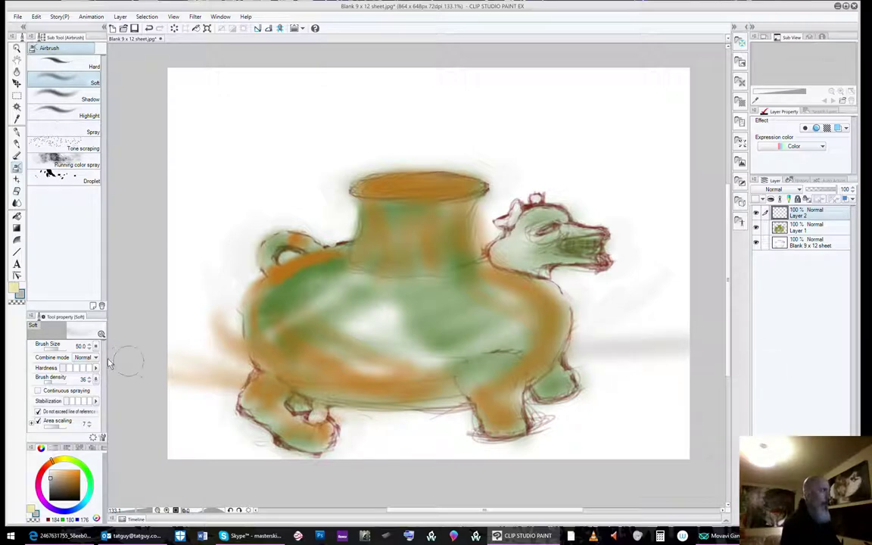
drag(57, 349, 219, 345)
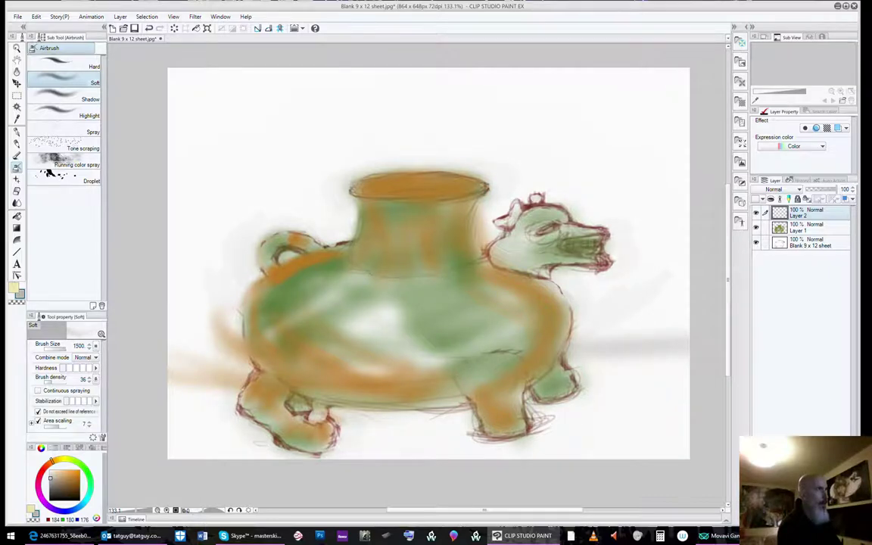
Reduce the airbrush size to 17 and paint a thin grey horizon line from the rear body to the canvas edge
key([)
key([)
key([)
key([)
key([)
key([)
key([)
key([)
key([)
key([)
key([)
key([)
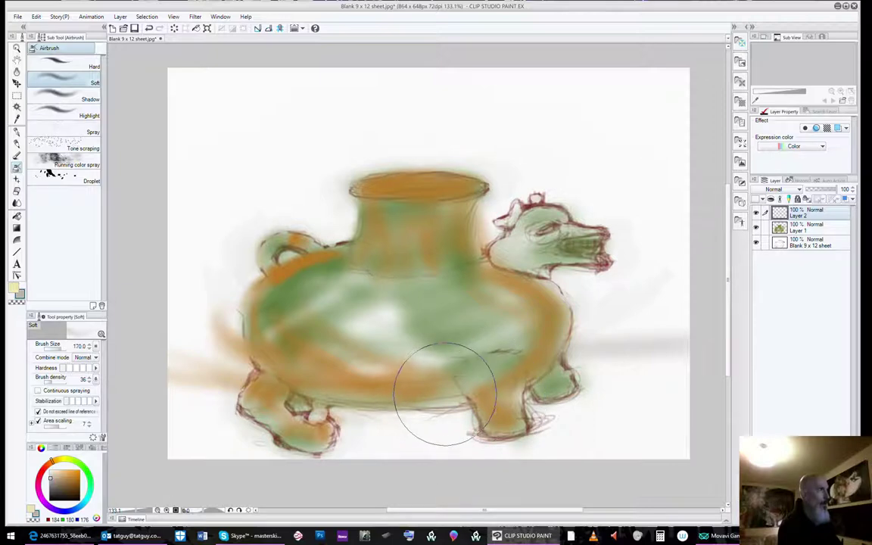
key([)
key([)
key([)
key([)
key([)
key([)
key([)
key([)
key([)
key([)
key([)
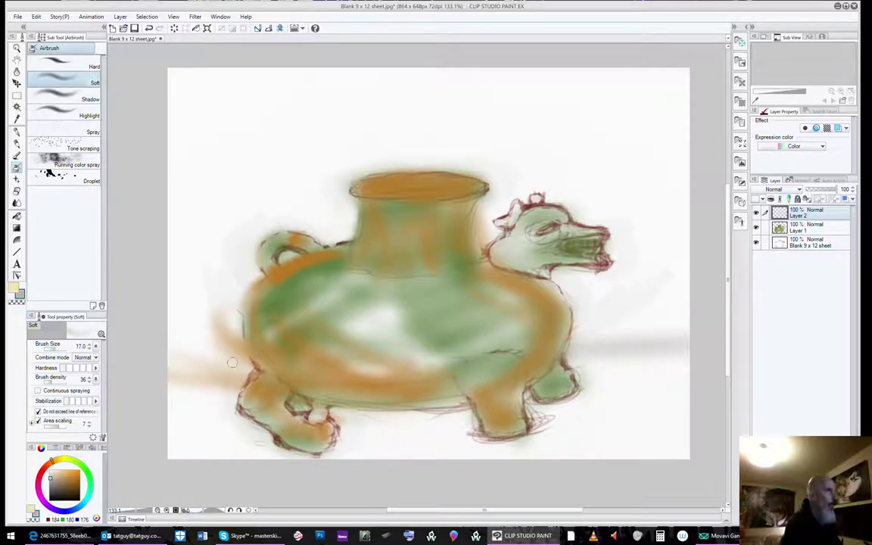
drag(214, 346, 170, 349)
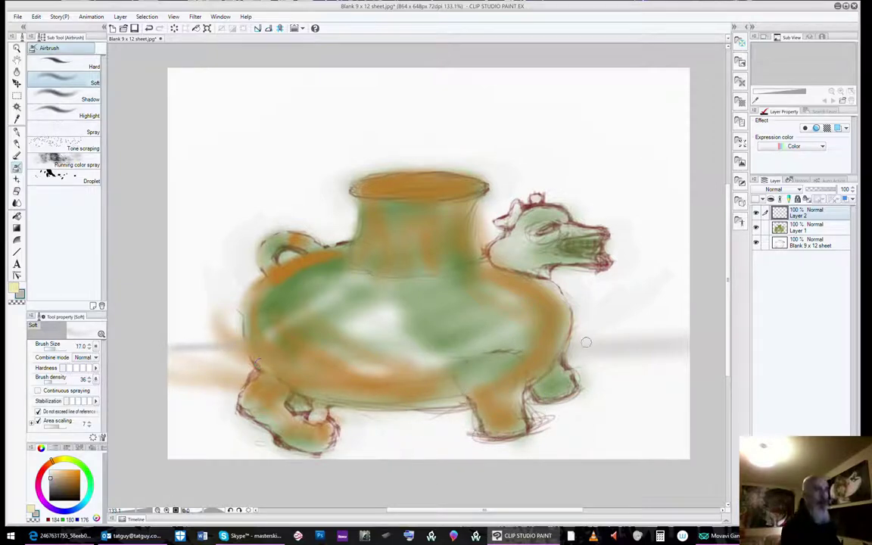
Set the airbrush size to 80 and paint grey ground below the horizon on both sides of the vessel
key(])
key(])
key(])
key(])
mouse_move(655, 371)
mouse_down()
mouse_move(585, 371)
mouse_move(674, 360)
mouse_move(556, 376)
mouse_up()
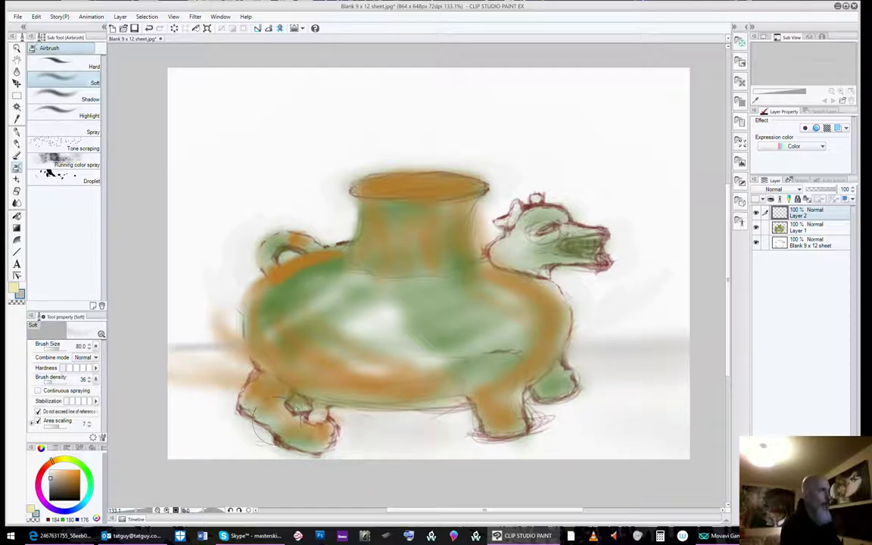
mouse_move(172, 429)
mouse_down()
mouse_move(157, 401)
mouse_move(171, 383)
mouse_move(166, 359)
mouse_move(210, 349)
mouse_move(177, 348)
mouse_up()
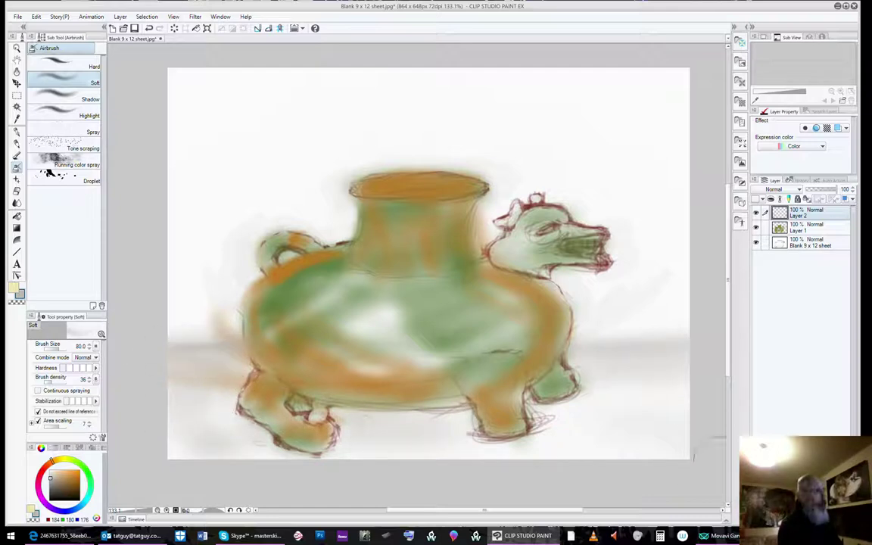
Set the airbrush size to 100 and paint a soft grey shadow under the belly between the legs
key([)
key([)
key([)
key([)
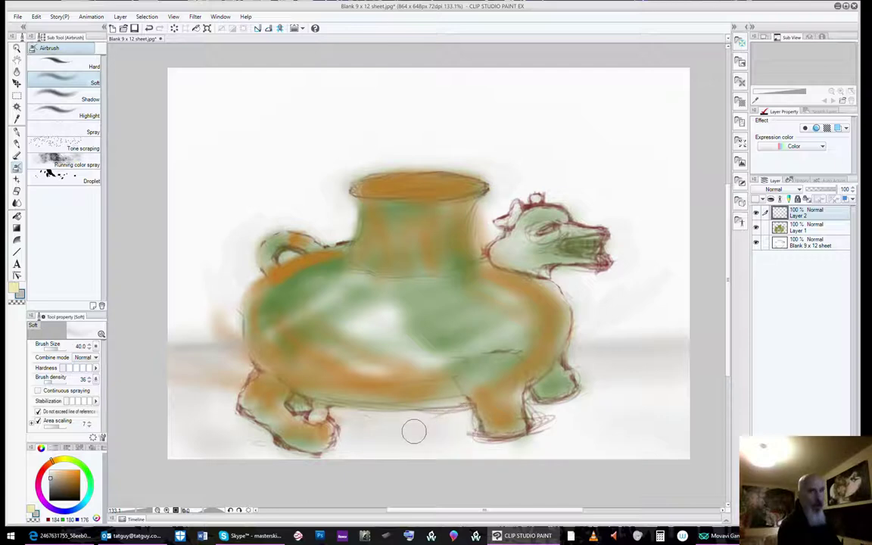
key(])
key(])
key(])
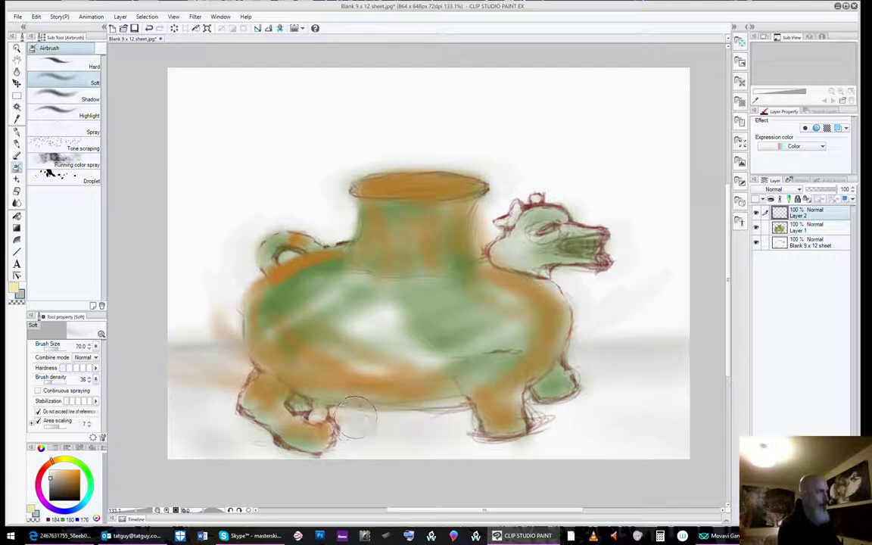
key(])
key(])
key(])
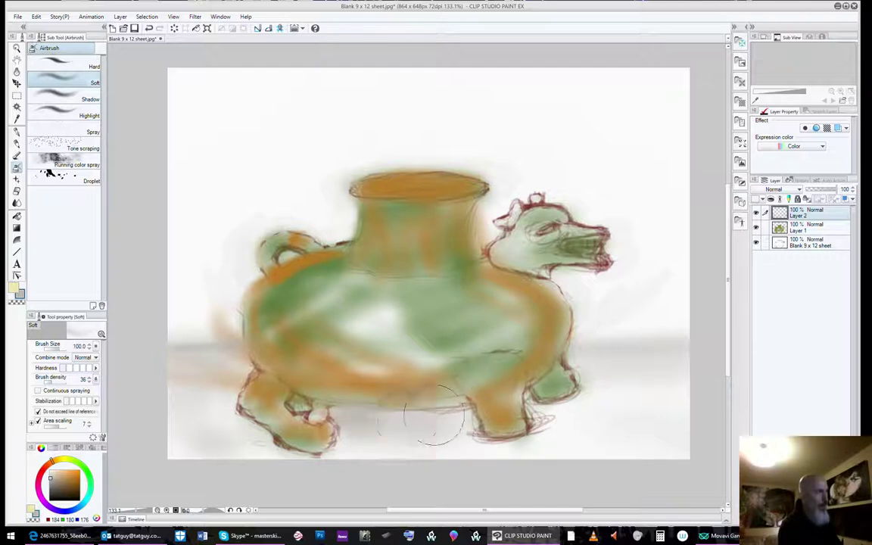
Airbrush a dark green-black shadow (RGB 36, 45, 39) at size 30 under the vessel's belly between the near legs
key(bracketleft)
key(bracketleft)
key(bracketleft)
key(bracketleft)
key(bracketleft)
key(bracketleft)
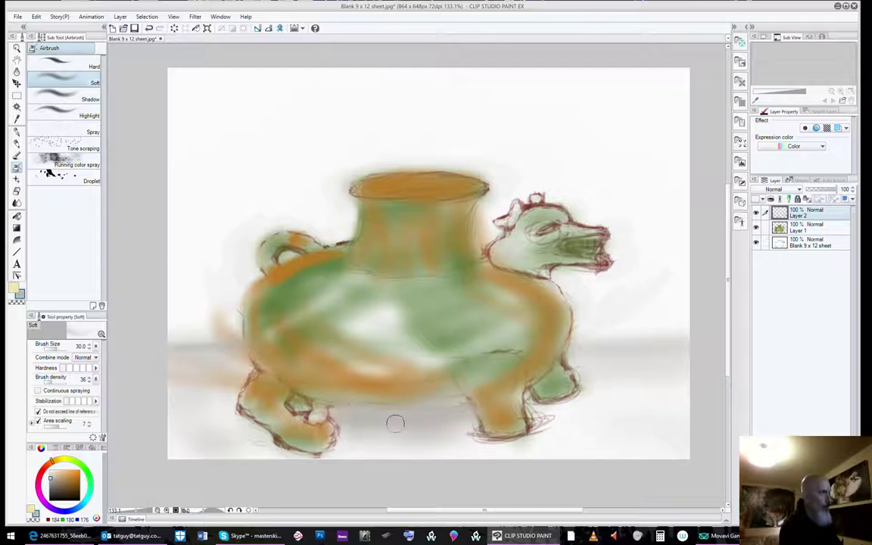
click(44, 497)
click(56, 490)
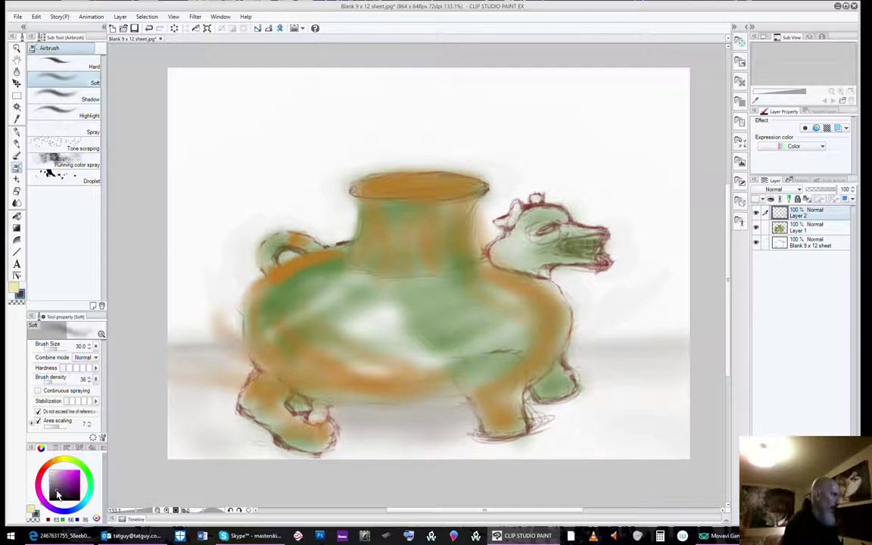
click(54, 496)
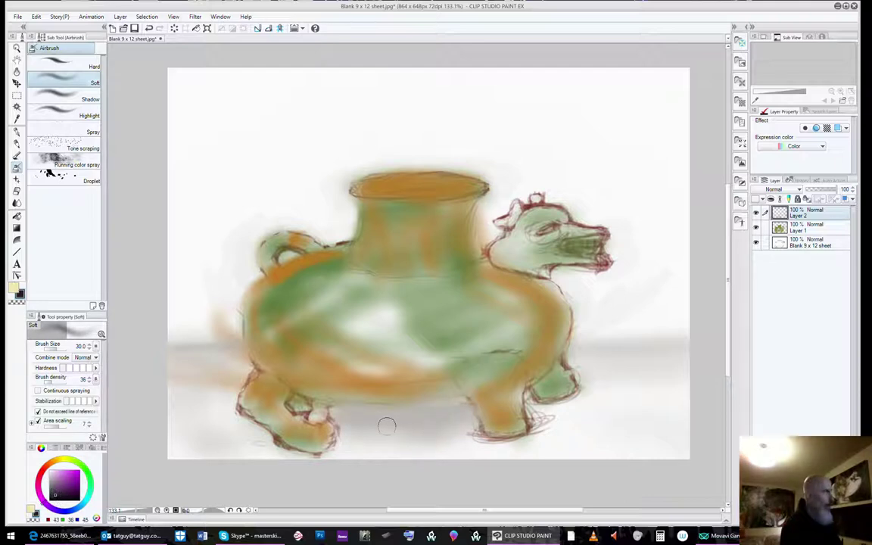
drag(89, 485, 86, 500)
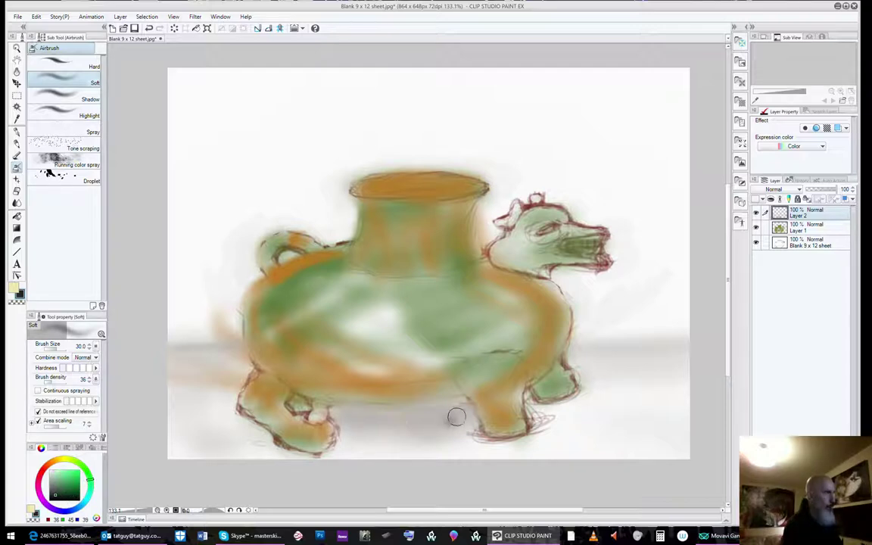
drag(463, 416, 364, 419)
drag(437, 421, 349, 422)
mouse_move(470, 408)
mouse_down()
mouse_move(347, 413)
mouse_move(468, 409)
mouse_move(360, 415)
mouse_move(456, 405)
mouse_move(313, 406)
mouse_move(391, 420)
mouse_move(403, 391)
mouse_move(435, 425)
mouse_move(340, 421)
mouse_move(452, 422)
mouse_up()
mouse_move(343, 426)
mouse_down()
mouse_move(451, 420)
mouse_move(355, 426)
mouse_move(463, 417)
mouse_move(340, 411)
mouse_up()
mouse_move(461, 417)
mouse_down()
mouse_move(318, 408)
mouse_move(450, 409)
mouse_move(330, 413)
mouse_up()
drag(392, 415, 338, 414)
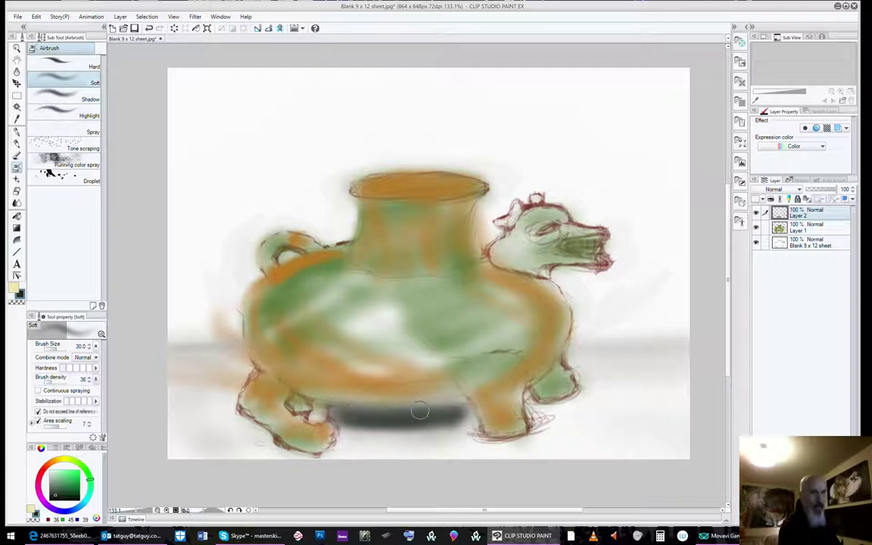
Set the airbrush size to 50 and paint dark ground shadows beside the rear foot and under the near front foot
key([)
key([)
key(])
key(])
key(])
key(])
mouse_move(257, 439)
mouse_down()
mouse_move(240, 431)
mouse_move(267, 447)
mouse_move(262, 440)
mouse_move(352, 455)
mouse_move(288, 453)
mouse_up()
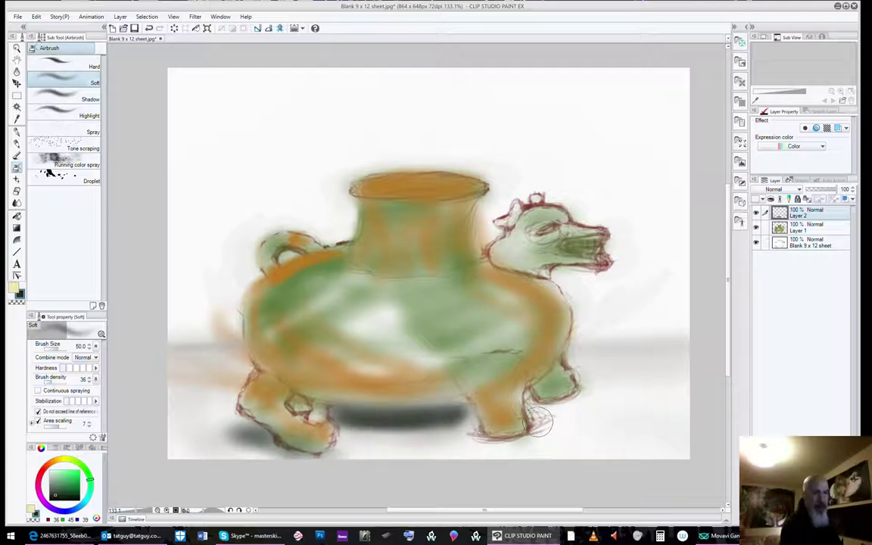
drag(518, 433, 482, 440)
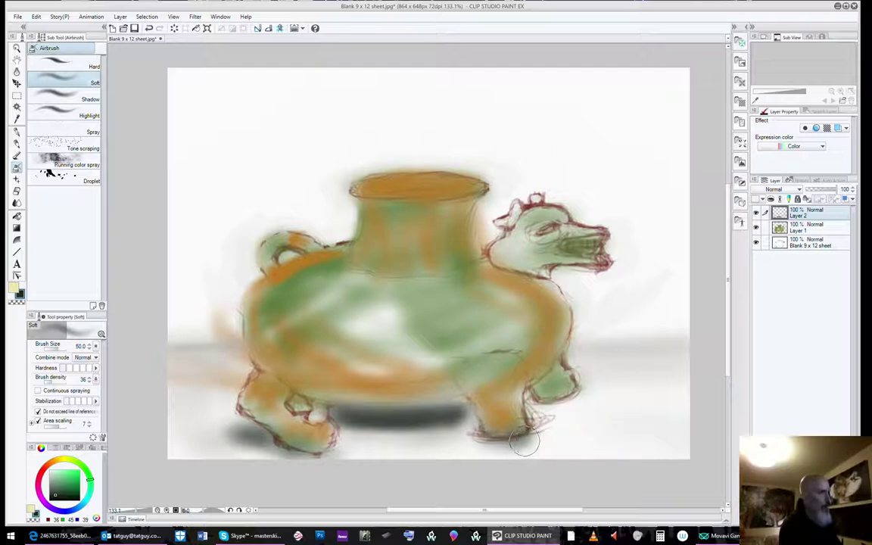
Reduce the airbrush size to 25 and darken the contact shadows under the near and far front feet
key([)
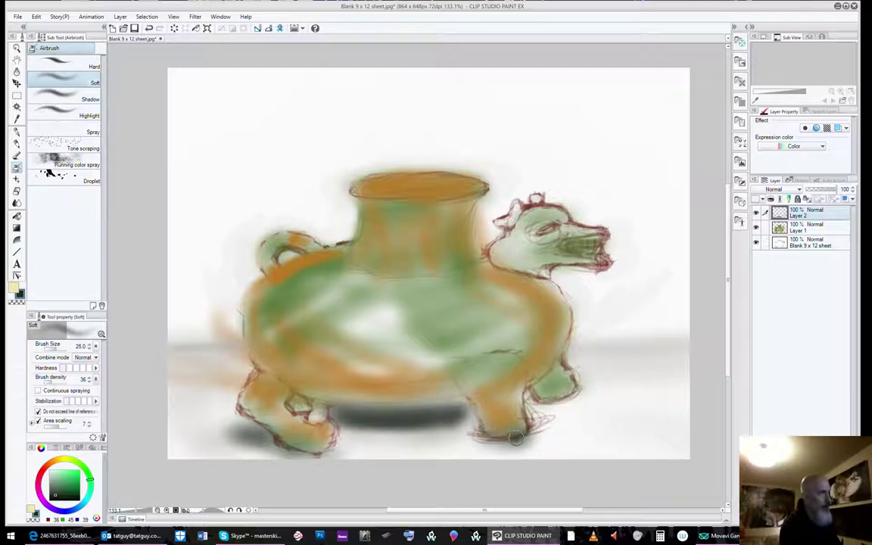
drag(515, 439, 529, 435)
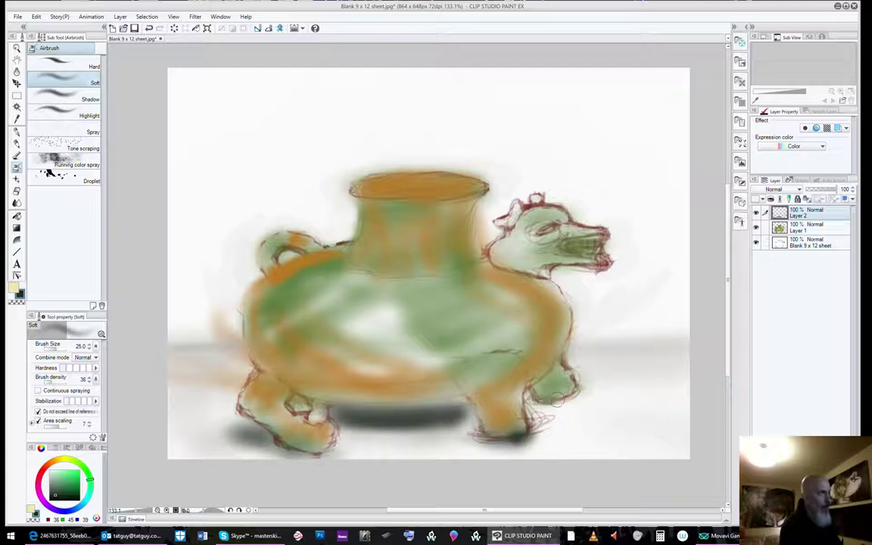
mouse_move(562, 401)
mouse_down()
mouse_move(536, 404)
mouse_move(581, 394)
mouse_move(570, 397)
mouse_up()
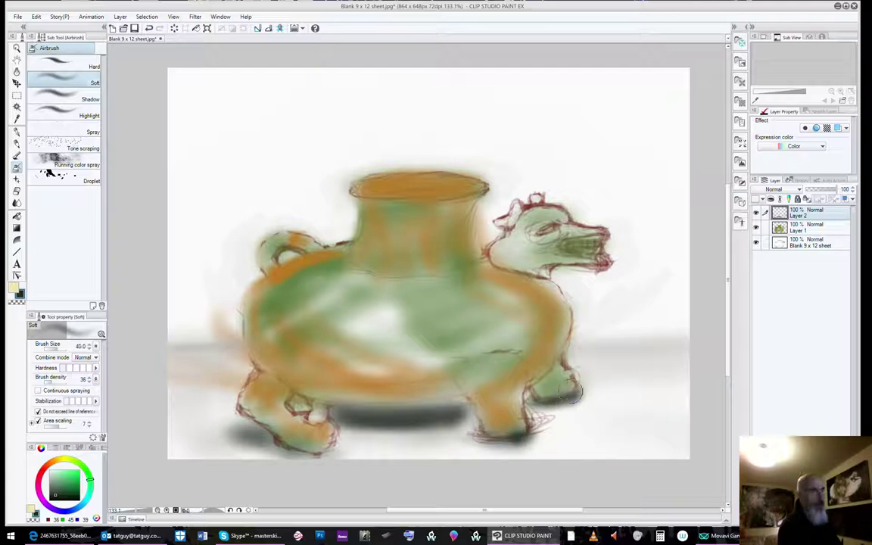
Enlarge the airbrush to paint a soft cast shadow beyond the far front foot and extend the belly shadow to the near front leg
key(bracketright)
key(bracketright)
key(bracketright)
key(bracketright)
key(bracketright)
key(bracketright)
mouse_move(681, 407)
mouse_down()
mouse_move(643, 415)
mouse_move(625, 406)
mouse_move(648, 403)
mouse_move(556, 410)
mouse_move(580, 399)
mouse_move(537, 402)
mouse_move(581, 384)
mouse_move(683, 390)
mouse_move(674, 403)
mouse_move(649, 404)
mouse_move(678, 406)
mouse_move(663, 415)
mouse_move(568, 399)
mouse_move(608, 409)
mouse_up()
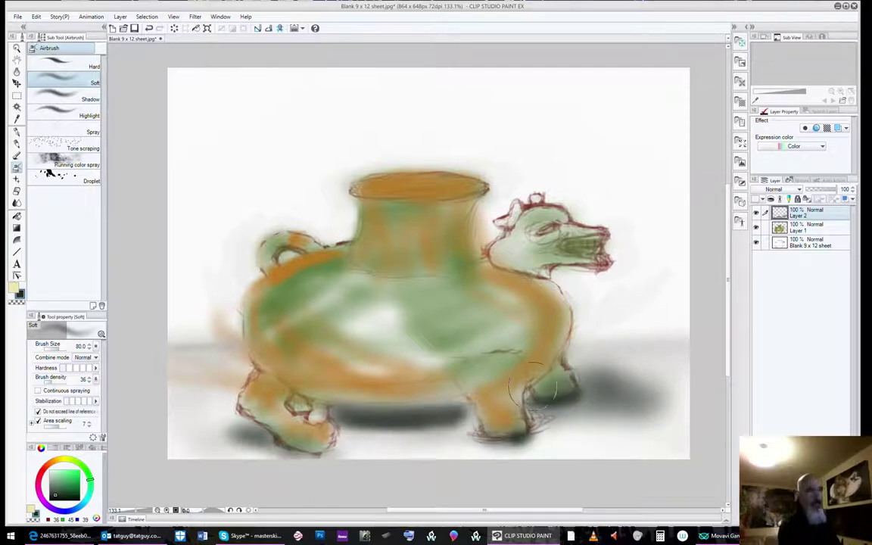
mouse_move(500, 437)
mouse_down()
mouse_move(548, 411)
mouse_move(470, 421)
mouse_move(450, 414)
mouse_move(474, 432)
mouse_move(429, 420)
mouse_up()
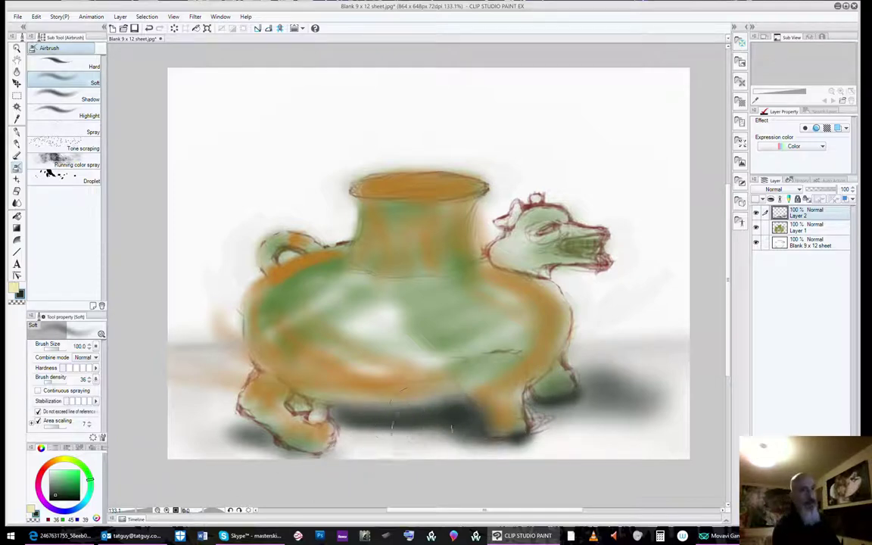
Airbrush a dark green backdrop (RGB 41, 60, 47) at size 200 above the horizon, around the neck, tail and head
key(])
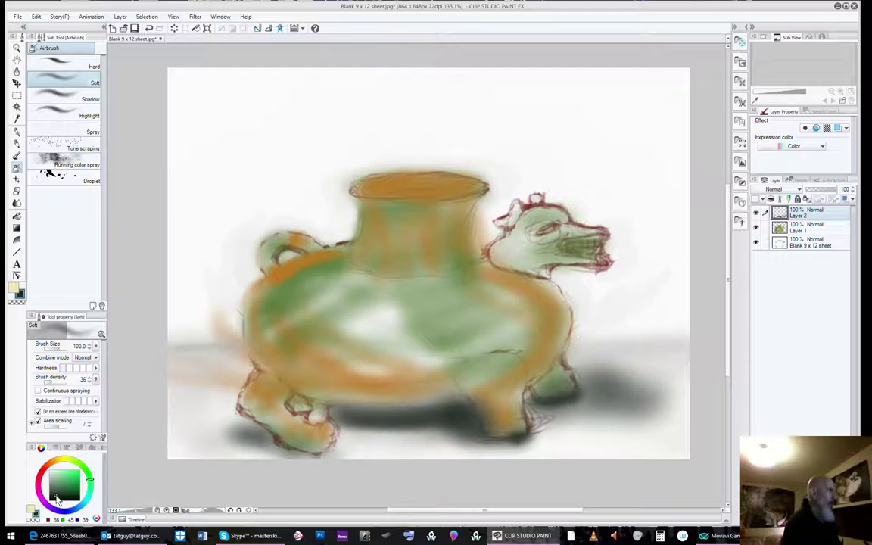
click(59, 494)
key(])
key(])
key(])
key(])
key(])
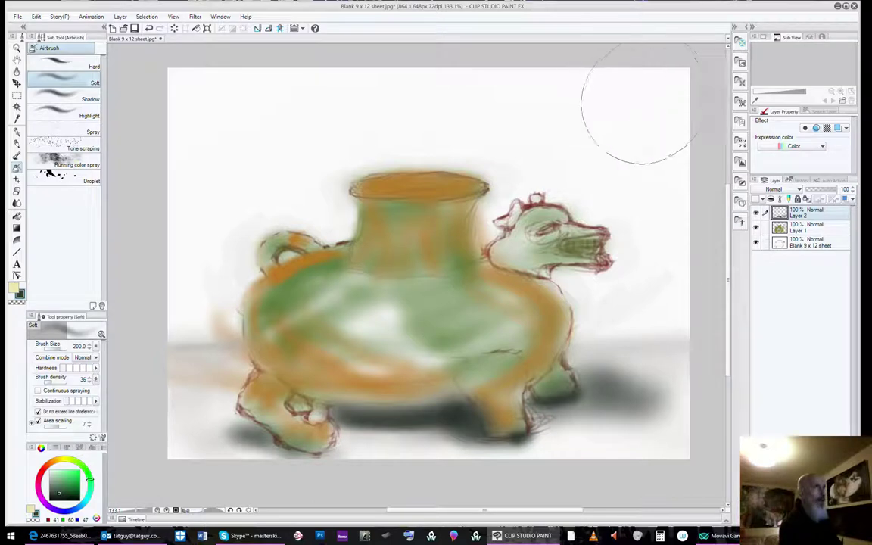
key([)
mouse_move(644, 107)
mouse_down()
mouse_move(609, 106)
mouse_move(487, 102)
mouse_move(552, 94)
mouse_move(348, 116)
mouse_move(527, 112)
mouse_move(696, 151)
mouse_move(594, 188)
mouse_move(670, 192)
mouse_move(641, 212)
mouse_move(632, 266)
mouse_move(651, 304)
mouse_move(666, 309)
mouse_move(669, 301)
mouse_move(620, 299)
mouse_move(674, 292)
mouse_move(578, 292)
mouse_move(670, 280)
mouse_move(619, 302)
mouse_move(641, 292)
mouse_up()
mouse_move(653, 258)
mouse_down()
mouse_move(664, 186)
mouse_move(642, 155)
mouse_up()
mouse_move(201, 127)
mouse_down()
mouse_move(197, 157)
mouse_move(338, 194)
mouse_move(334, 161)
mouse_move(305, 215)
mouse_move(198, 197)
mouse_move(252, 210)
mouse_move(210, 290)
mouse_move(187, 312)
mouse_move(206, 309)
mouse_up()
mouse_move(531, 169)
mouse_down()
mouse_move(504, 211)
mouse_move(559, 171)
mouse_move(504, 161)
mouse_up()
mouse_move(596, 197)
mouse_down()
mouse_move(628, 220)
mouse_move(643, 258)
mouse_move(668, 276)
mouse_move(623, 299)
mouse_move(644, 220)
mouse_up()
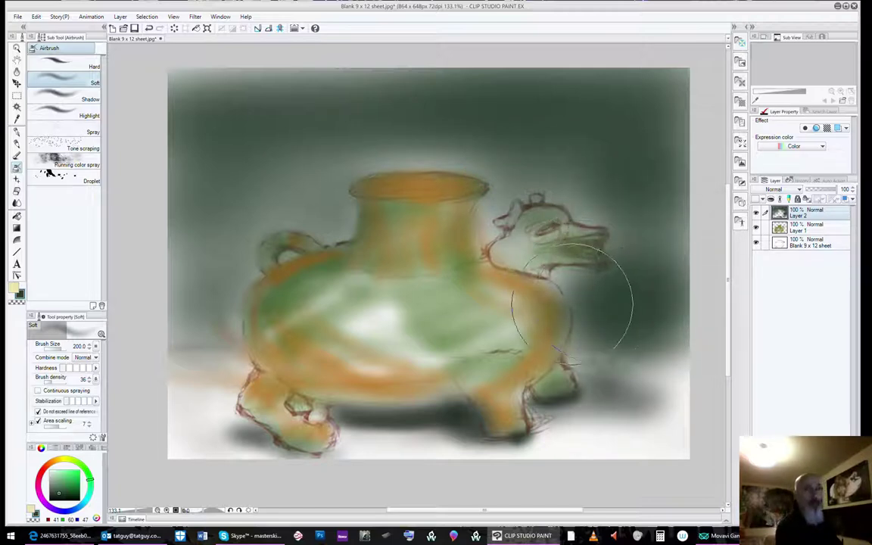
Airbrush pale green (RGB 185, 214, 195) at size 40 along the ground just below the horizon on both sides of the vessel
key(bracketleft)
key(bracketleft)
key(bracketleft)
key(bracketleft)
key(bracketleft)
key(bracketleft)
key(bracketleft)
key(bracketleft)
key(bracketleft)
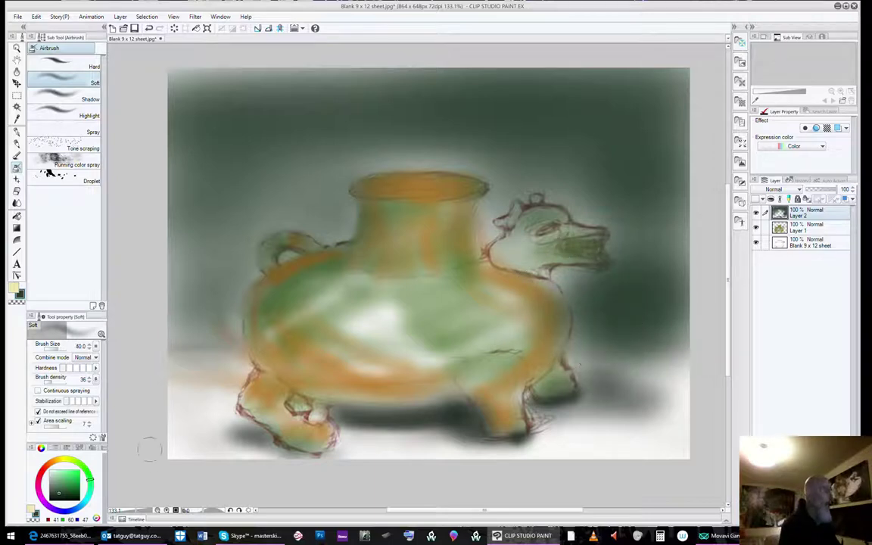
drag(52, 481, 53, 475)
key(bracketright)
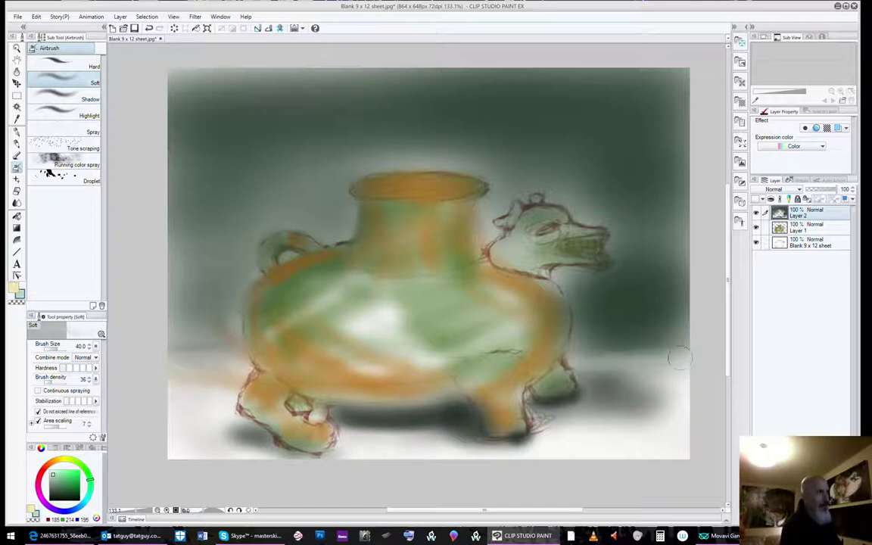
drag(583, 359, 723, 359)
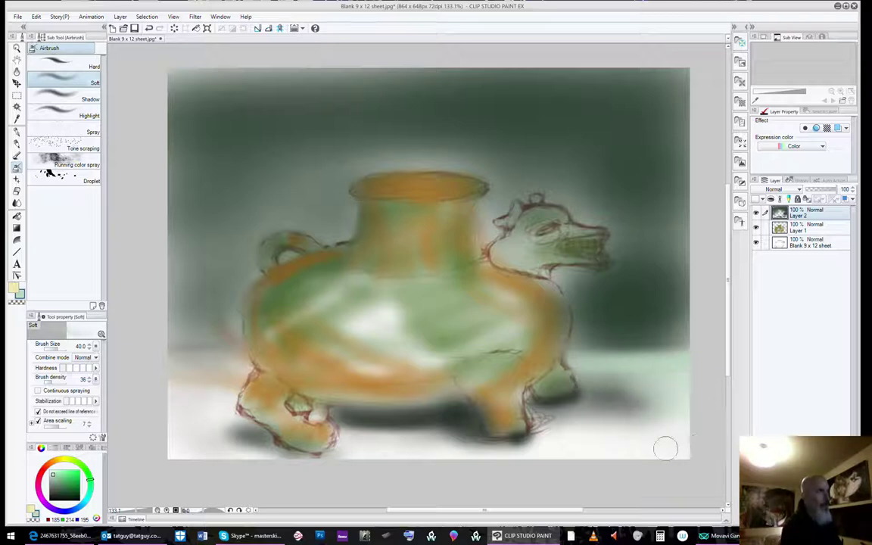
mouse_move(193, 366)
mouse_down()
mouse_move(146, 357)
mouse_move(232, 358)
mouse_move(149, 360)
mouse_move(201, 378)
mouse_move(242, 367)
mouse_move(203, 380)
mouse_move(203, 352)
mouse_move(182, 387)
mouse_up()
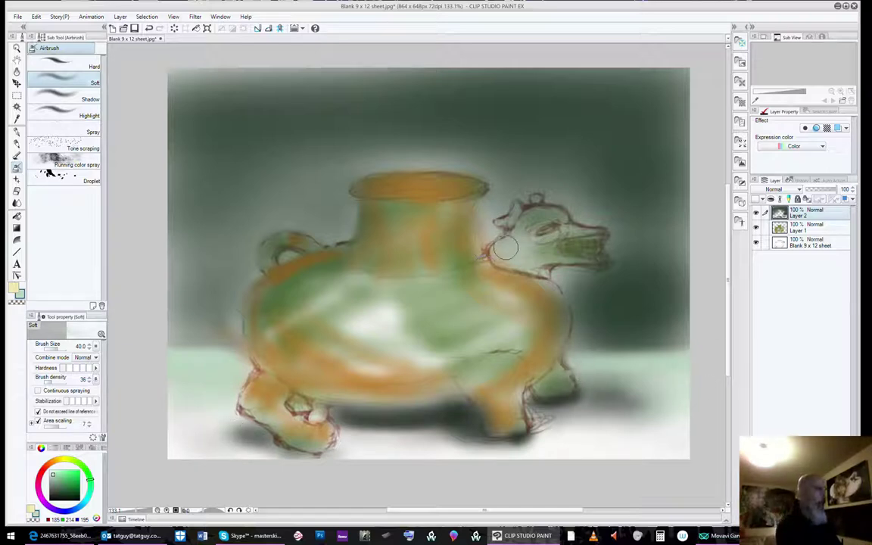
Airbrush very pale green highlights (RGB 212, 233, 219) at size 15 inside the mouth and along the front of the rim
key(bracketleft)
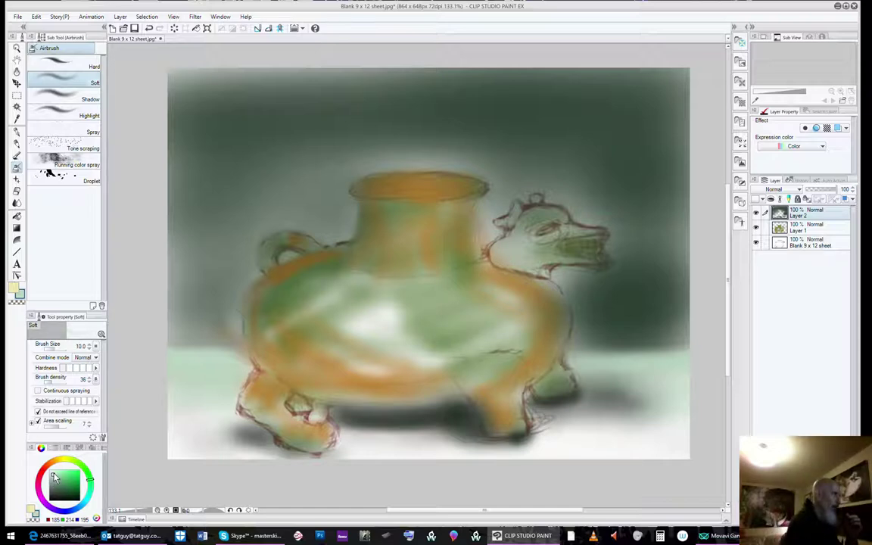
click(51, 473)
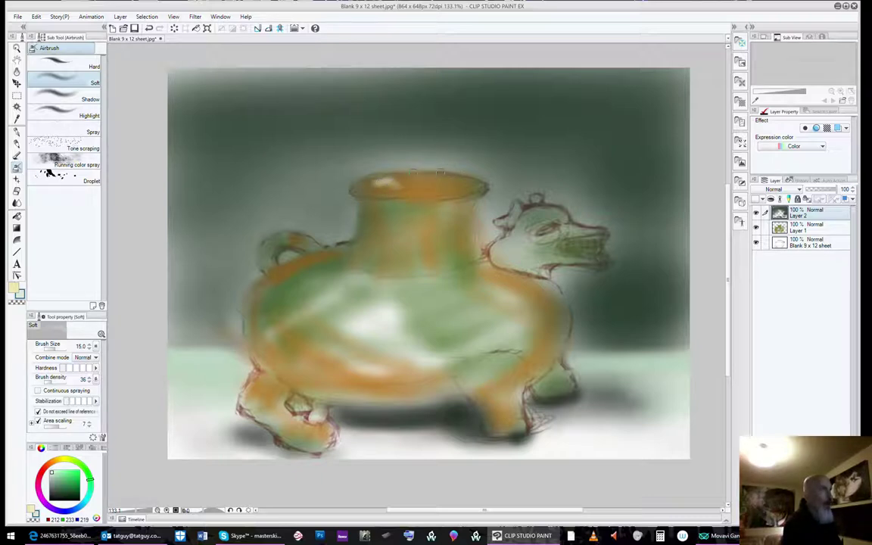
drag(396, 175, 470, 187)
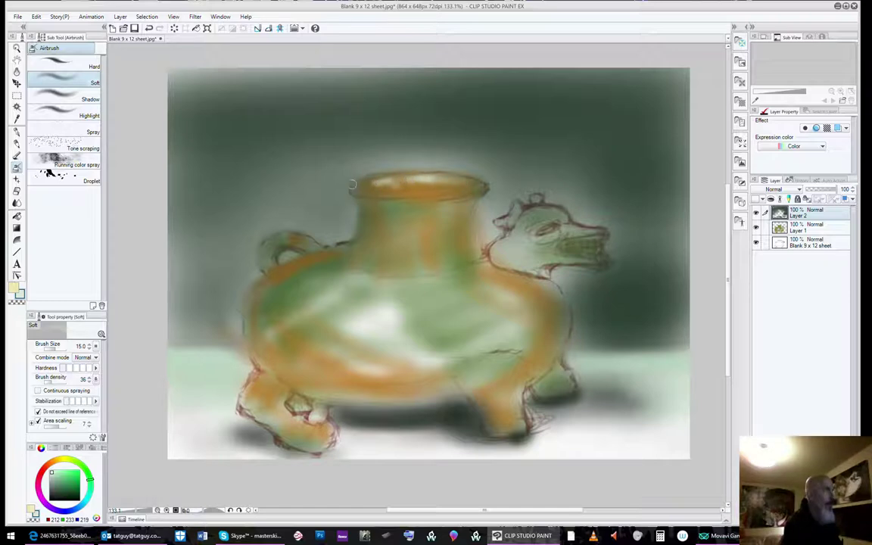
mouse_move(355, 181)
mouse_down()
mouse_move(383, 196)
mouse_move(362, 193)
mouse_move(351, 187)
mouse_move(470, 198)
mouse_move(347, 202)
mouse_move(375, 200)
mouse_move(368, 207)
mouse_move(404, 206)
mouse_move(353, 199)
mouse_move(486, 186)
mouse_move(385, 197)
mouse_move(358, 191)
mouse_move(388, 198)
mouse_up()
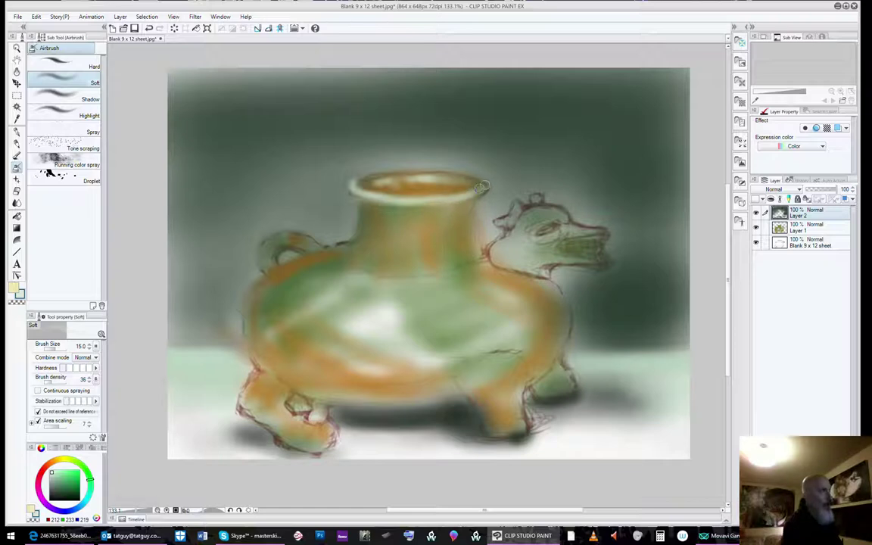
drag(485, 184, 460, 197)
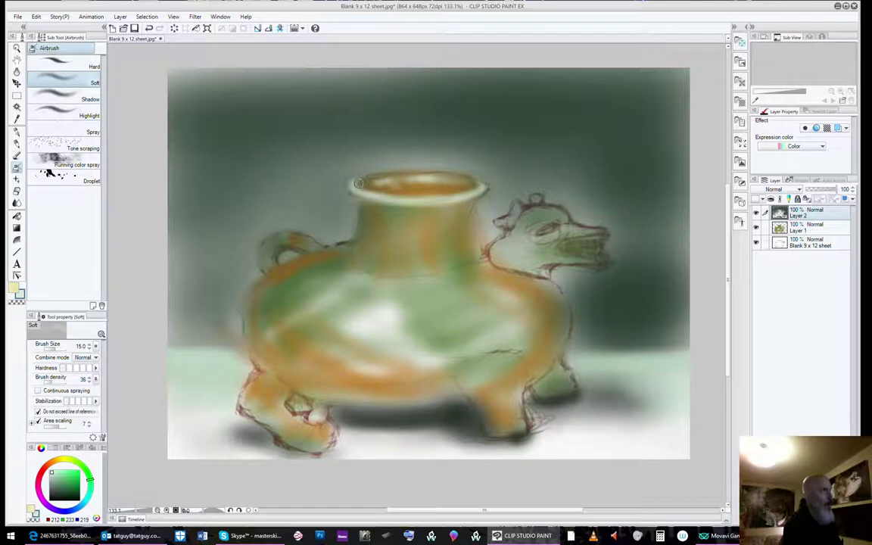
Try pale highlight strokes along the back edge of the rim, and undo them
drag(362, 186, 437, 173)
mouse_move(349, 185)
mouse_down()
mouse_move(384, 174)
mouse_move(501, 179)
mouse_up()
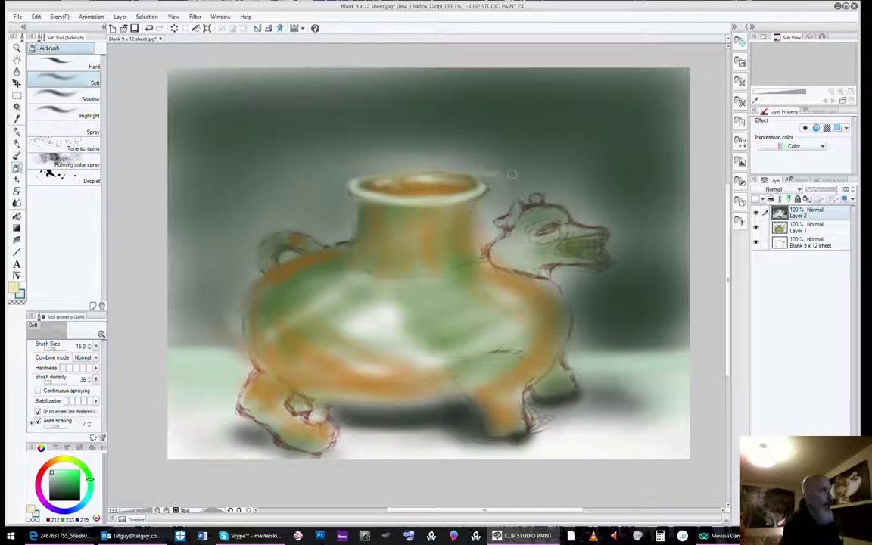
click(33, 18)
click(57, 20)
click(33, 18)
click(50, 29)
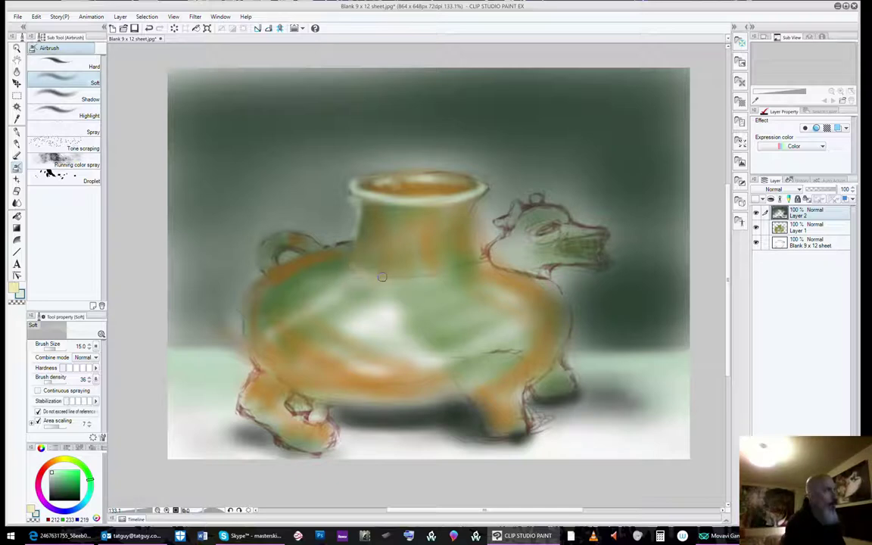
Paint a pale ring around the base of the neck and five curved ribs running down from it over the shoulder
mouse_move(353, 264)
mouse_down()
mouse_move(407, 278)
mouse_move(487, 265)
mouse_move(444, 276)
mouse_move(477, 259)
mouse_move(442, 275)
mouse_move(478, 266)
mouse_up()
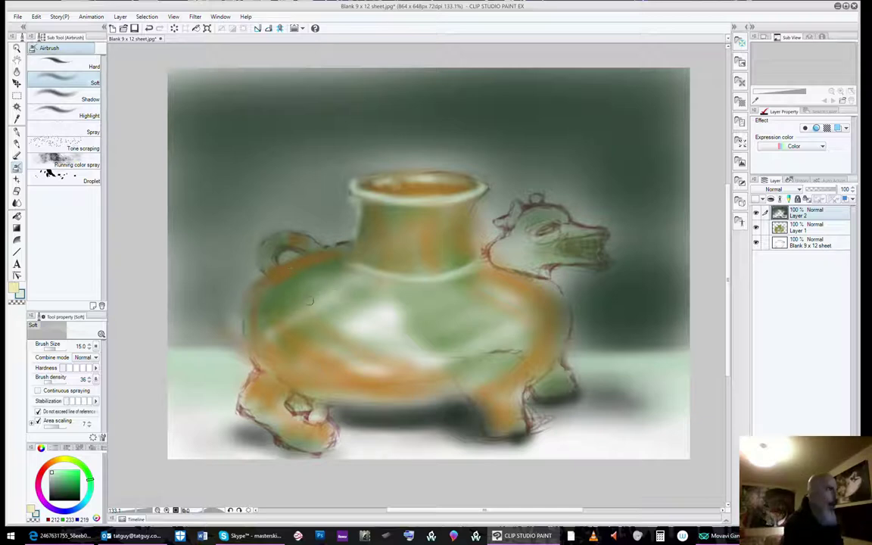
drag(366, 274, 360, 317)
drag(382, 278, 385, 317)
drag(412, 281, 418, 335)
drag(438, 280, 457, 310)
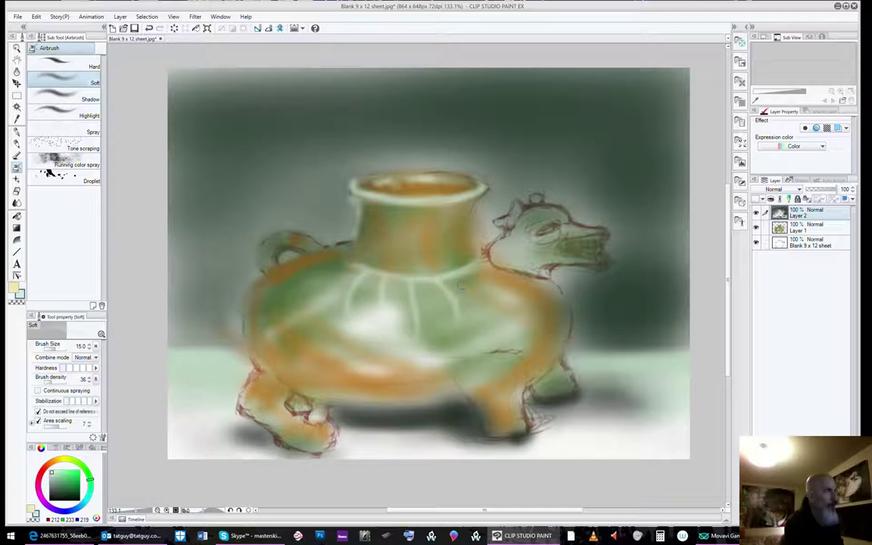
drag(463, 274, 496, 315)
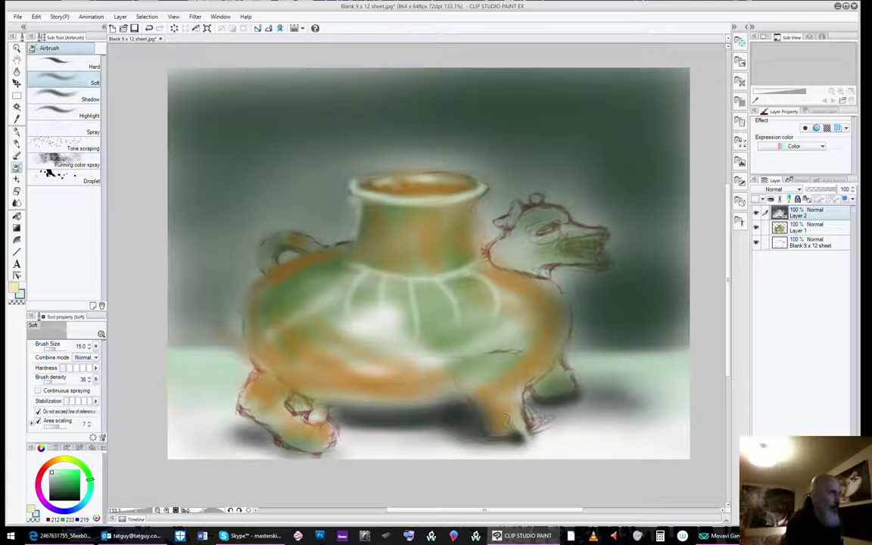
Paint pale toe highlights on the near front foot, the far front foot and the rear foot
mouse_move(506, 420)
mouse_down()
mouse_move(512, 443)
mouse_move(503, 439)
mouse_up()
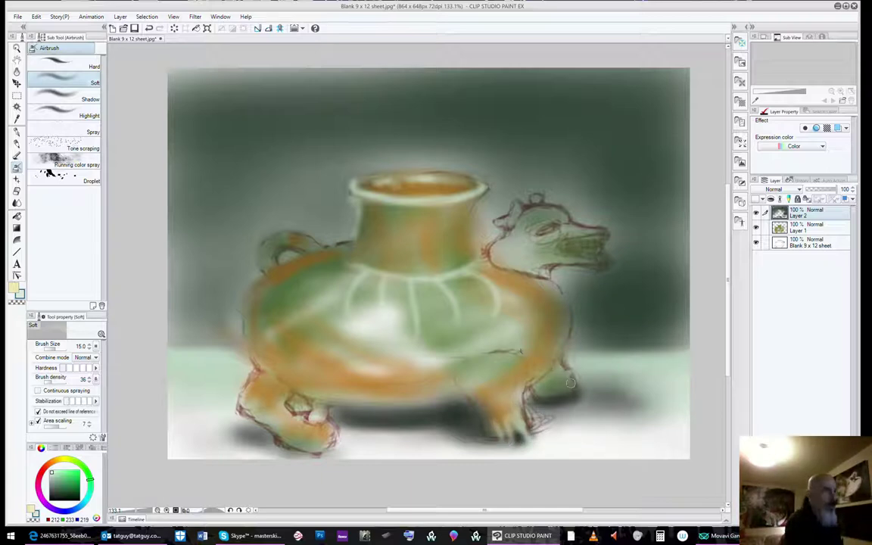
drag(556, 376, 562, 394)
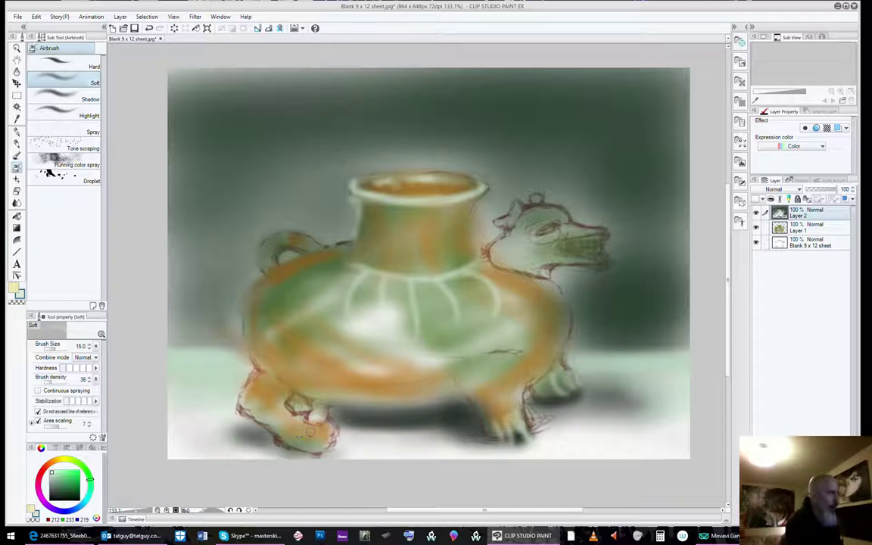
mouse_move(308, 436)
mouse_down()
mouse_move(334, 427)
mouse_move(325, 434)
mouse_move(284, 426)
mouse_move(329, 440)
mouse_move(297, 436)
mouse_move(299, 427)
mouse_move(314, 446)
mouse_move(333, 435)
mouse_move(290, 442)
mouse_move(320, 449)
mouse_move(292, 446)
mouse_up()
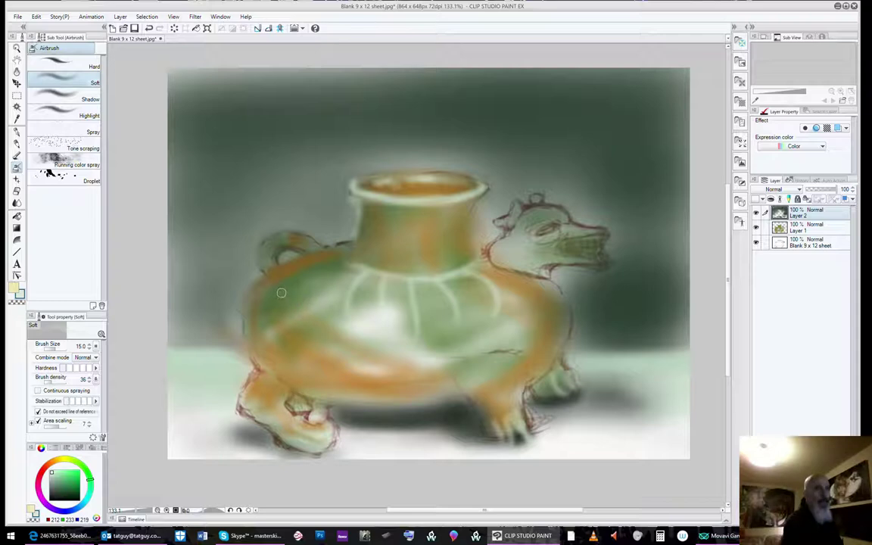
Paint a pale curved band across the middle of the body and a light ornament near its chest end
drag(281, 292, 542, 309)
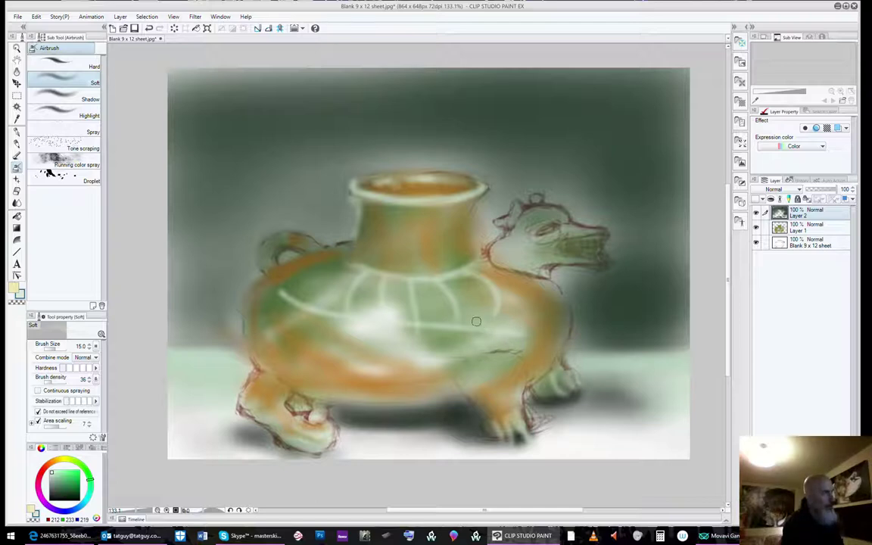
mouse_move(469, 328)
mouse_down()
mouse_move(490, 346)
mouse_move(498, 343)
mouse_move(489, 327)
mouse_up()
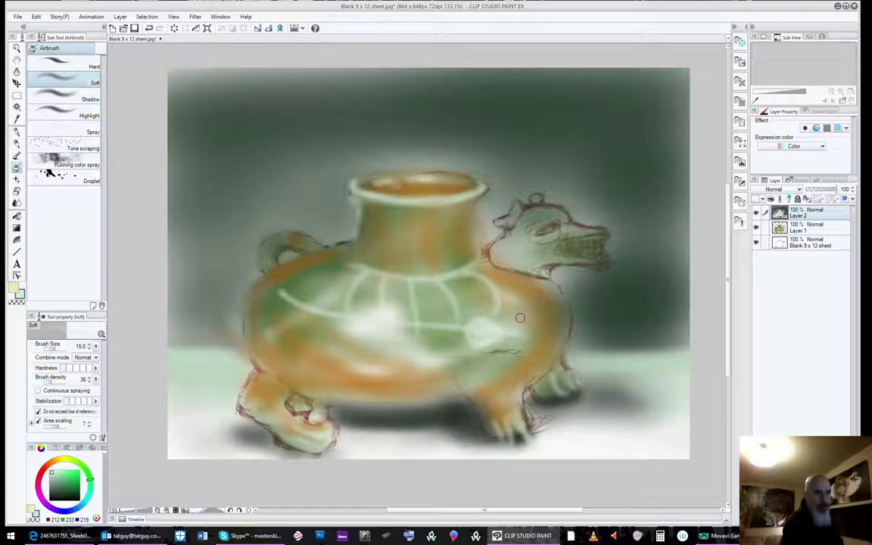
mouse_move(531, 320)
mouse_down()
mouse_move(522, 352)
mouse_move(498, 340)
mouse_move(534, 334)
mouse_up()
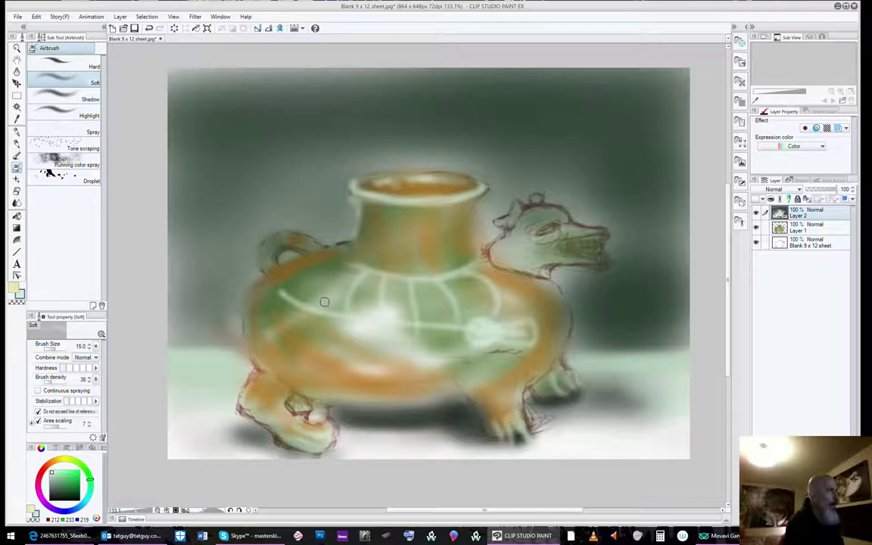
Paint a pale ornament at the tail end of the body band and feathery pale strokes branching above and below the band
mouse_move(315, 303)
mouse_down()
mouse_move(316, 327)
mouse_move(297, 320)
mouse_move(312, 316)
mouse_move(313, 297)
mouse_move(296, 317)
mouse_move(296, 304)
mouse_move(272, 299)
mouse_move(296, 306)
mouse_up()
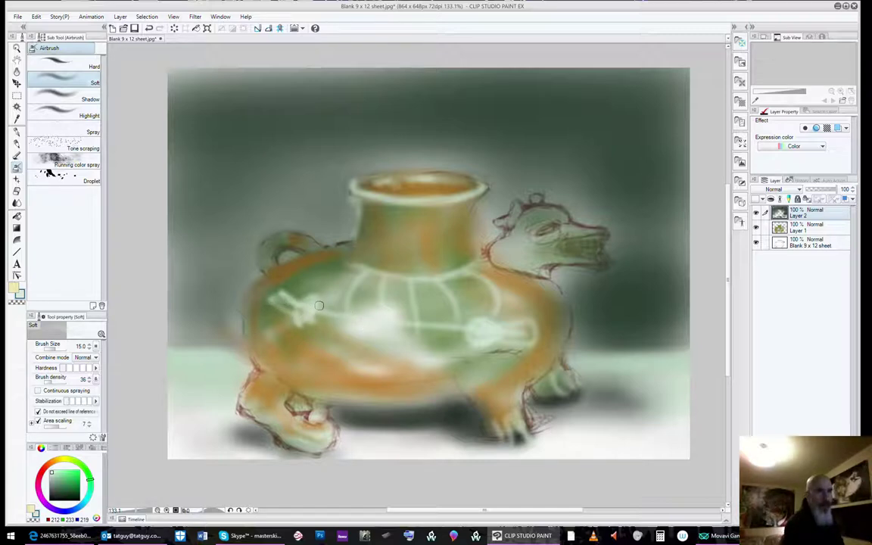
mouse_move(332, 303)
mouse_down()
mouse_move(387, 284)
mouse_move(358, 304)
mouse_move(387, 299)
mouse_move(367, 311)
mouse_move(414, 299)
mouse_move(391, 313)
mouse_move(417, 294)
mouse_move(425, 308)
mouse_move(481, 303)
mouse_up()
mouse_move(324, 326)
mouse_down()
mouse_move(355, 345)
mouse_move(344, 330)
mouse_move(355, 359)
mouse_move(370, 339)
mouse_move(413, 351)
mouse_move(381, 334)
mouse_move(416, 360)
mouse_move(419, 342)
mouse_move(410, 337)
mouse_move(455, 356)
mouse_move(430, 340)
mouse_move(453, 365)
mouse_move(451, 339)
mouse_move(480, 366)
mouse_up()
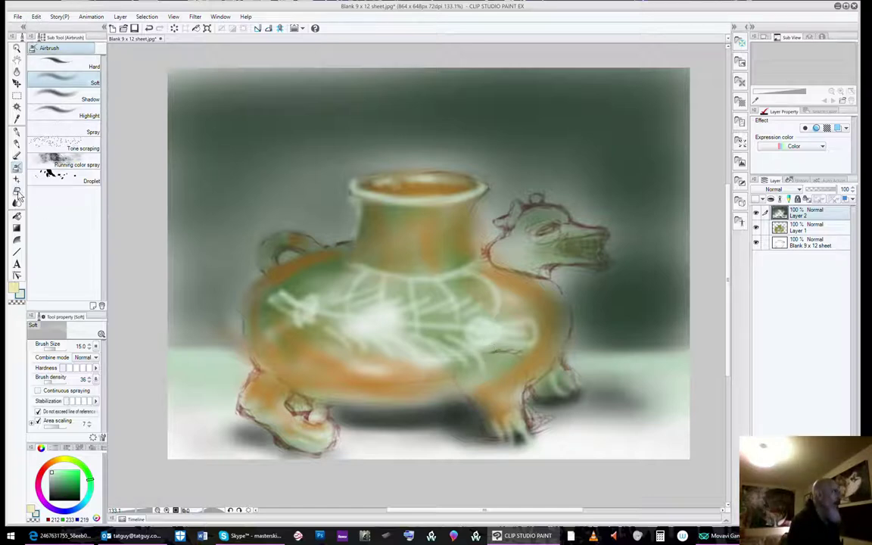
Soft-erase the centre of the ornament at the chest end and thin out the one at the tail end
click(18, 192)
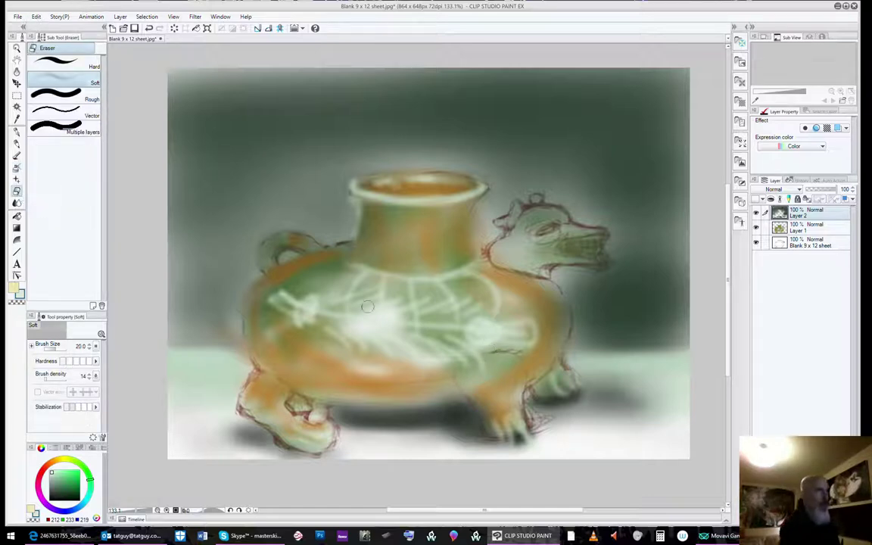
mouse_move(487, 380)
mouse_down()
mouse_move(484, 367)
mouse_move(494, 359)
mouse_up()
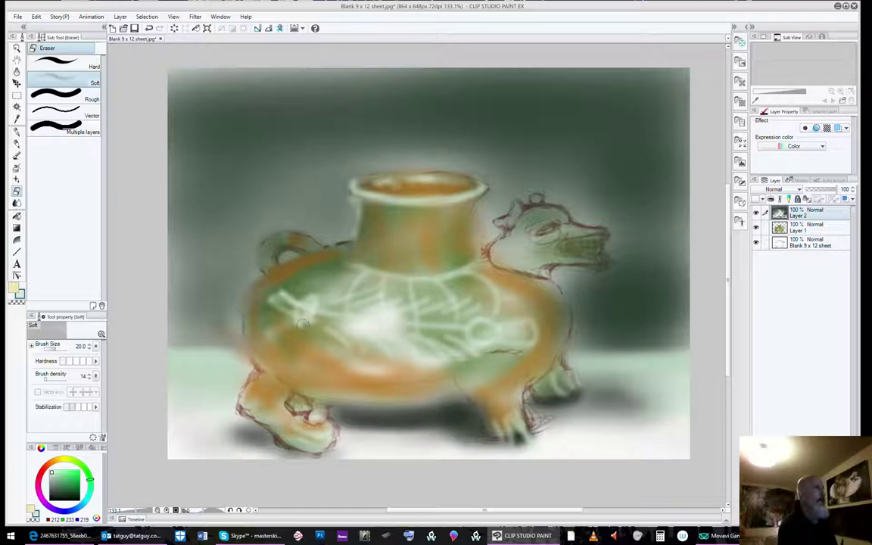
mouse_move(284, 273)
mouse_down()
mouse_move(265, 277)
mouse_move(282, 275)
mouse_up()
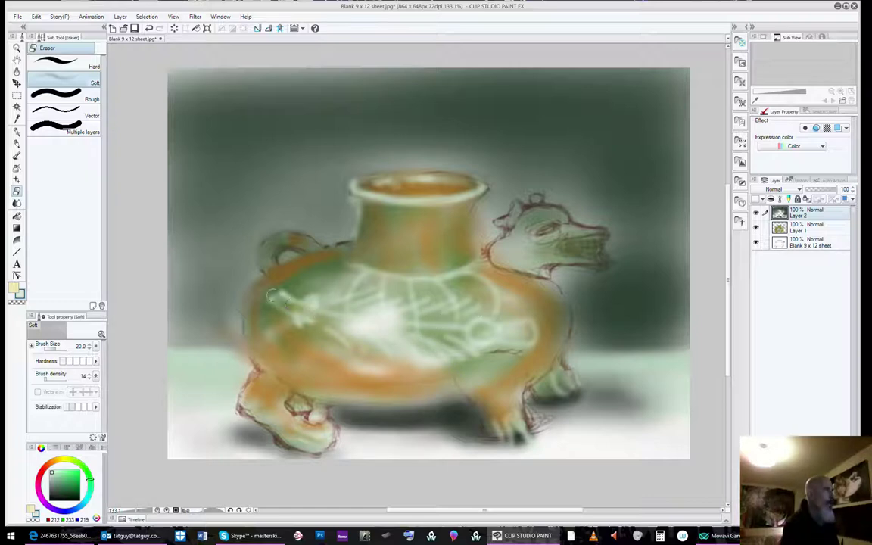
drag(314, 305, 299, 319)
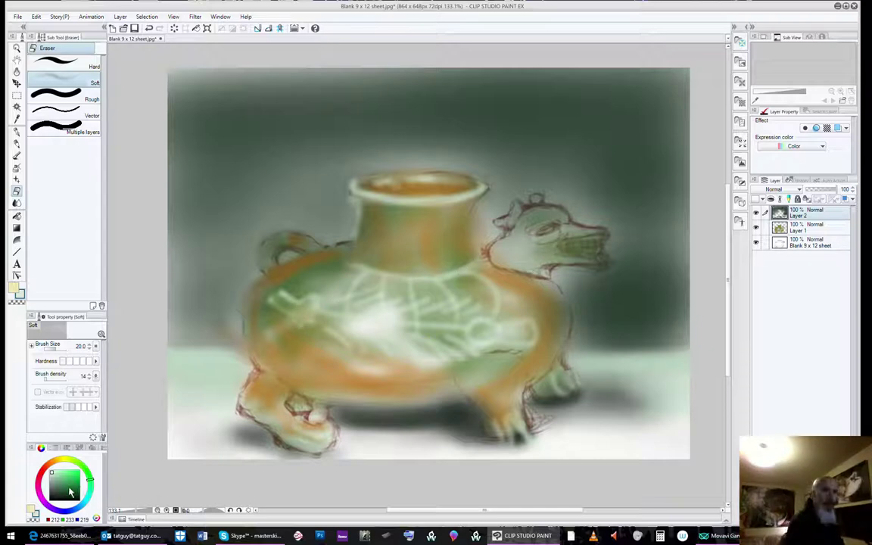
Airbrush the animal's head, ears, snout, jaw and neck in ochre (RGB 169, 133, 32) with a soft brush of size 15
click(58, 461)
click(80, 482)
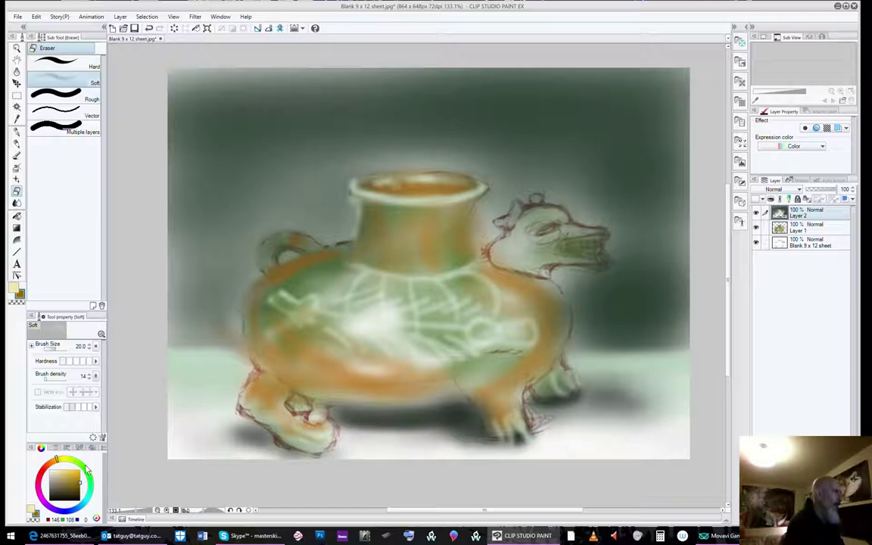
click(73, 480)
click(74, 480)
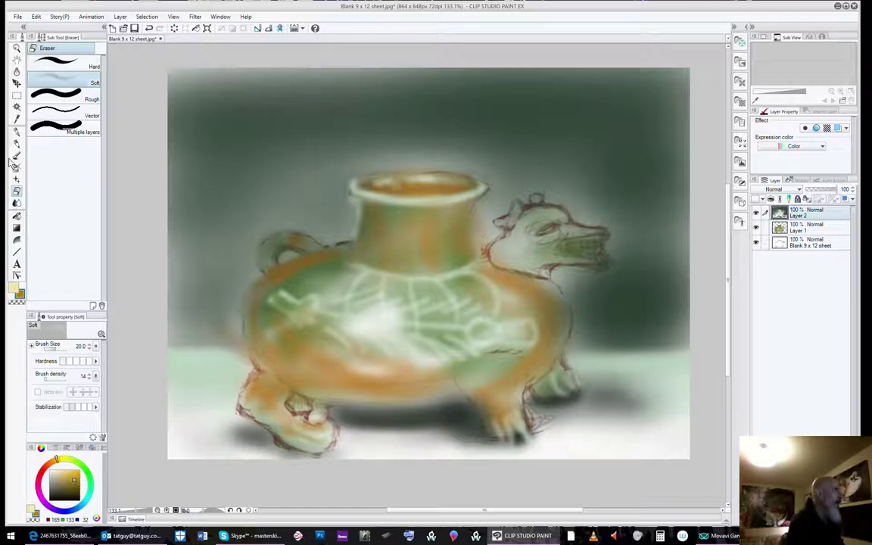
click(16, 131)
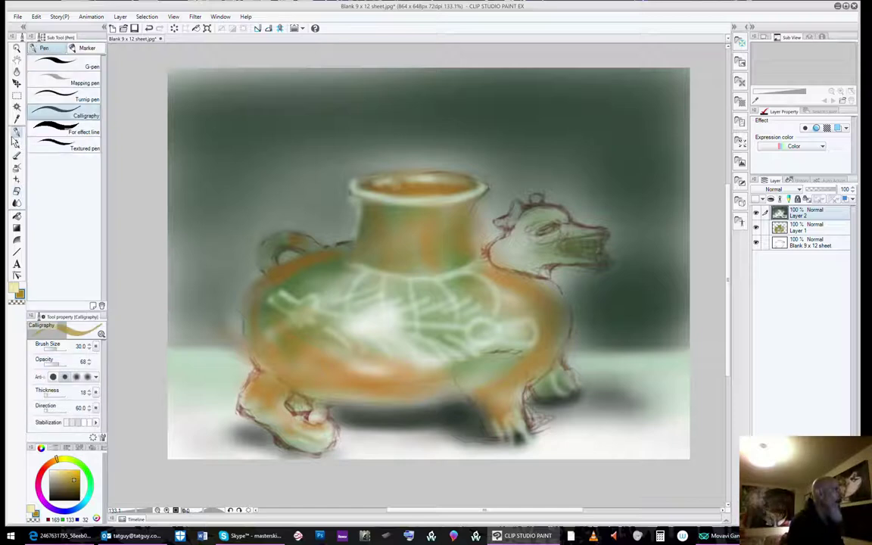
click(17, 160)
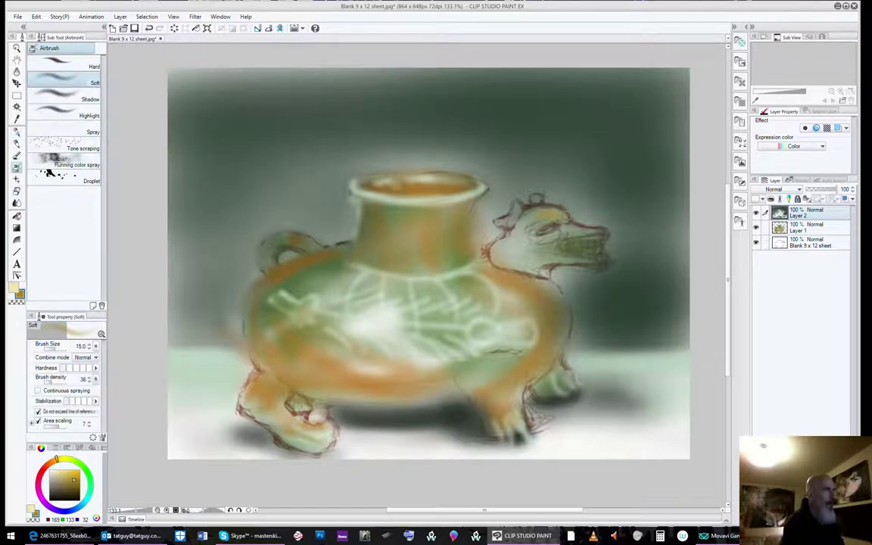
drag(563, 221, 557, 213)
mouse_move(518, 238)
mouse_down()
mouse_move(533, 216)
mouse_move(526, 229)
mouse_move(559, 248)
mouse_move(513, 242)
mouse_move(613, 265)
mouse_move(537, 258)
mouse_move(567, 258)
mouse_up()
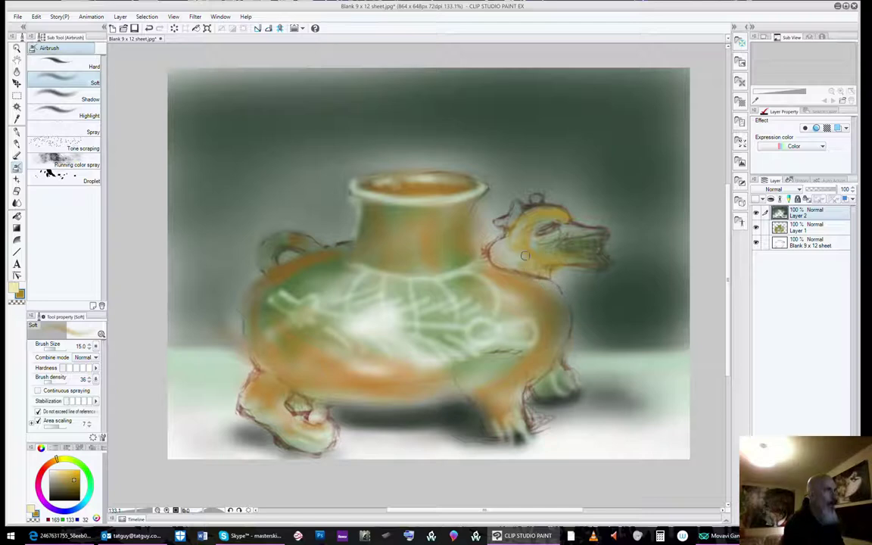
mouse_move(508, 267)
mouse_down()
mouse_move(524, 245)
mouse_move(506, 246)
mouse_move(529, 213)
mouse_move(524, 206)
mouse_move(496, 223)
mouse_move(539, 201)
mouse_up()
drag(603, 232, 583, 236)
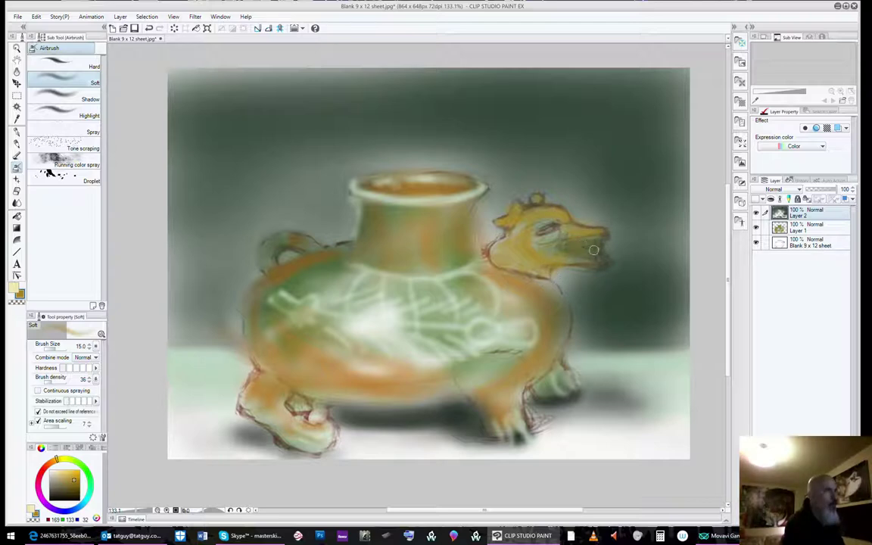
mouse_move(594, 250)
mouse_down()
mouse_move(618, 240)
mouse_move(603, 238)
mouse_move(600, 263)
mouse_up()
Draw fine dark lines (RGB 53, 50, 41) around the eye, cheek, mouth and teeth with the soft airbrush at size 5
key(bracketright)
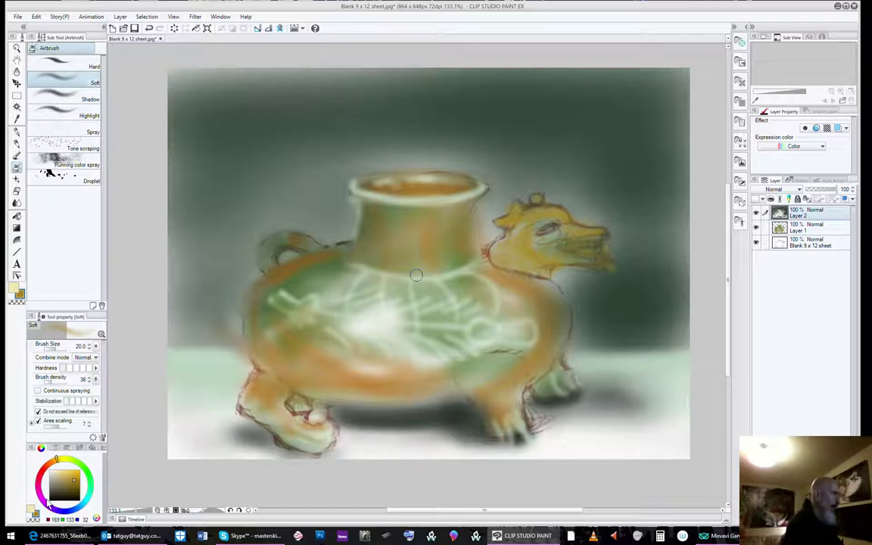
click(55, 495)
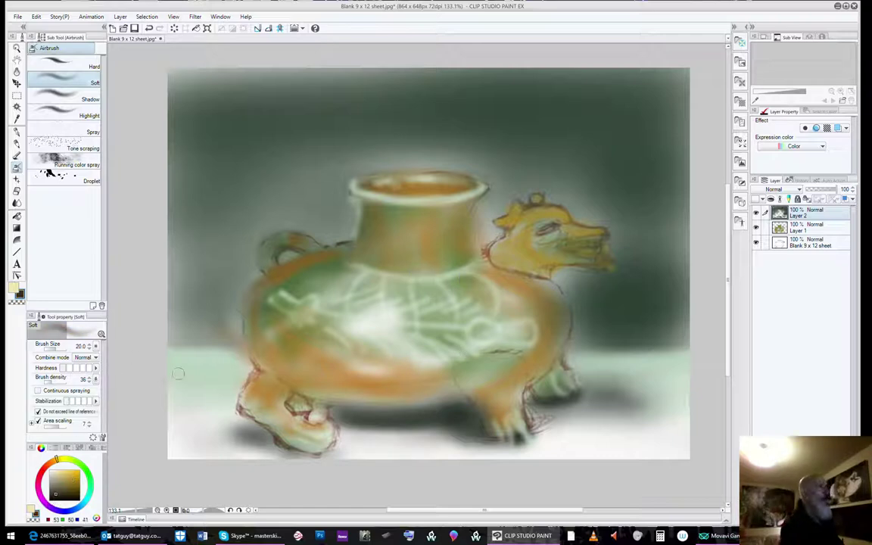
key(bracketleft)
key(bracketleft)
key(bracketleft)
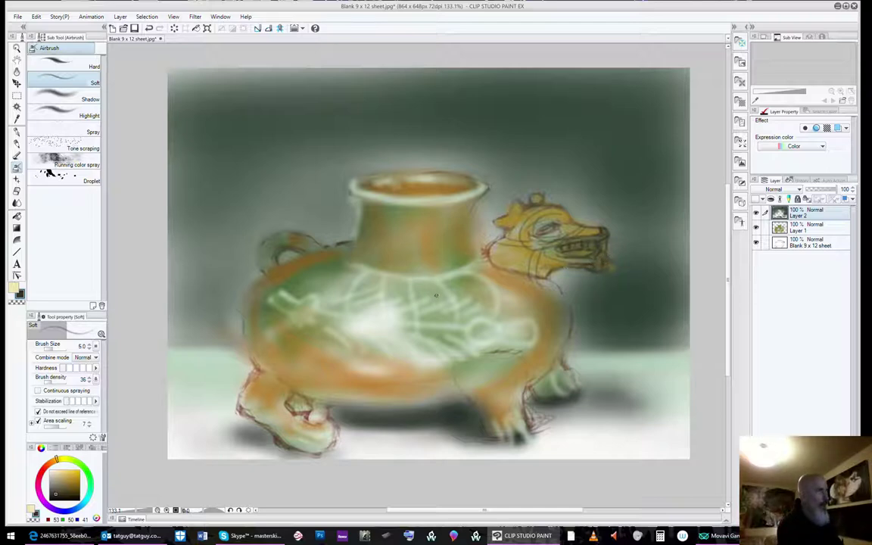
Airbrush a dark shadow under the jaw and down the throat at brush size 15
key(bracketright)
key(bracketright)
mouse_move(540, 272)
mouse_down()
mouse_move(566, 303)
mouse_move(538, 280)
mouse_move(555, 326)
mouse_move(562, 306)
mouse_move(537, 281)
mouse_move(560, 296)
mouse_up()
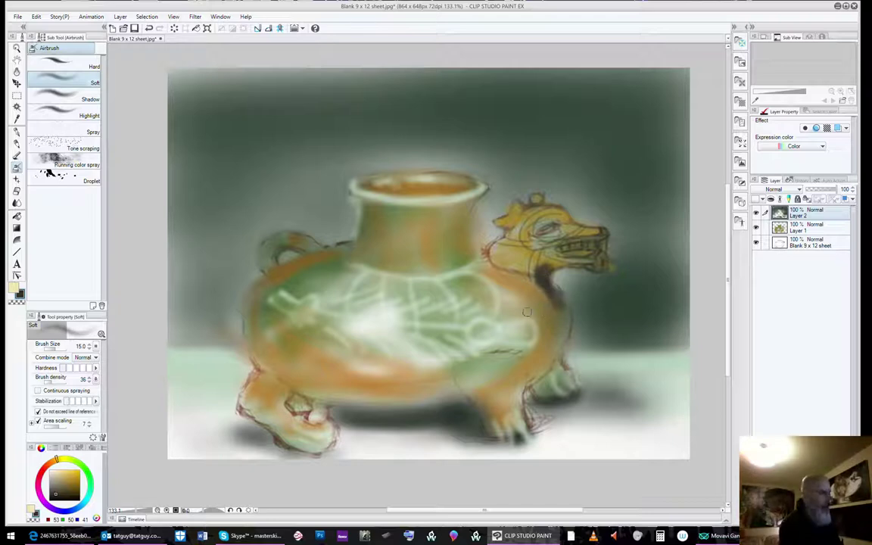
Paint thin pale edges (RGB 233, 228, 215) along the shoulder, throat shadow and underside of the jaw at brush size 8
key(bracketright)
key(bracketright)
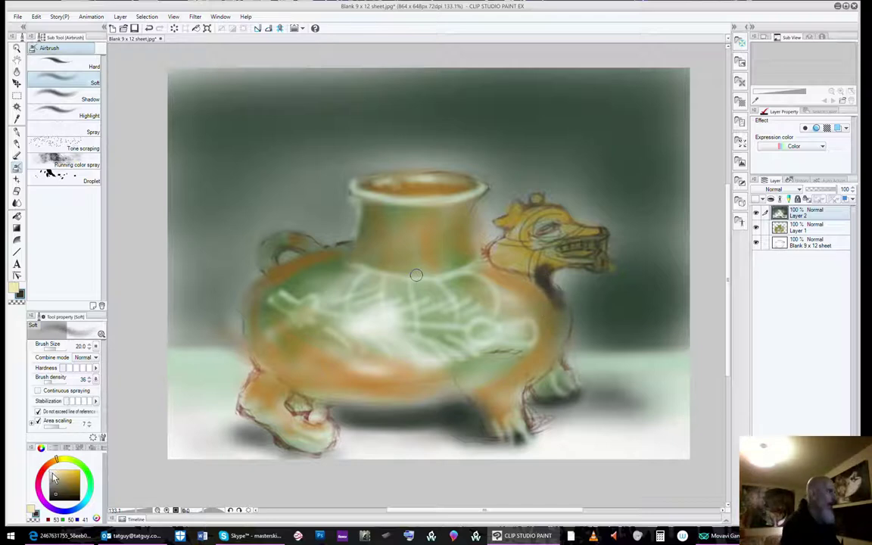
click(51, 472)
key(bracketleft)
key(bracketleft)
key(bracketleft)
key(bracketleft)
key(bracketleft)
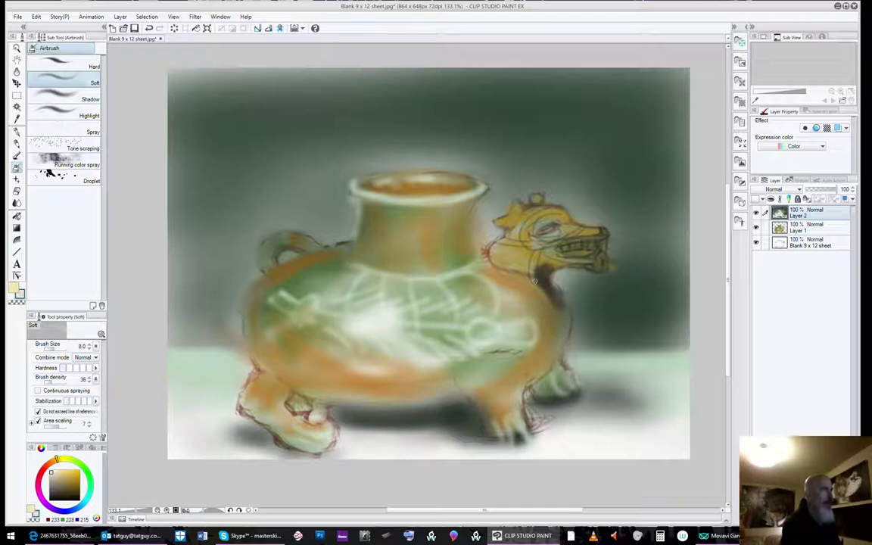
drag(534, 281, 563, 318)
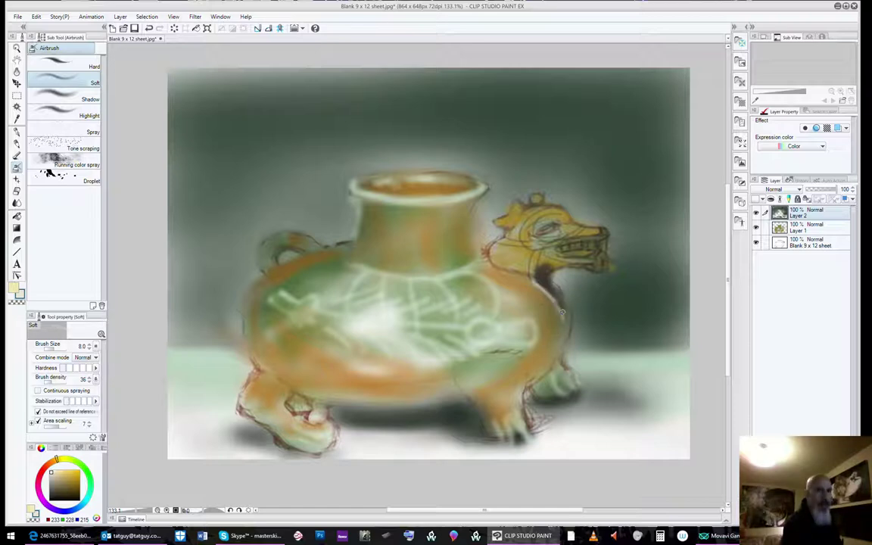
drag(553, 273, 565, 313)
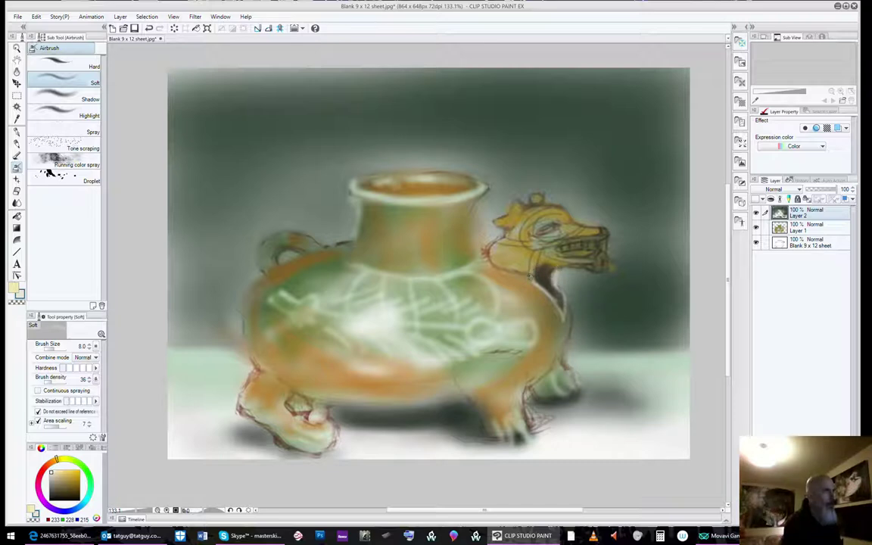
mouse_move(531, 276)
mouse_down()
mouse_move(550, 265)
mouse_move(589, 267)
mouse_move(564, 269)
mouse_up()
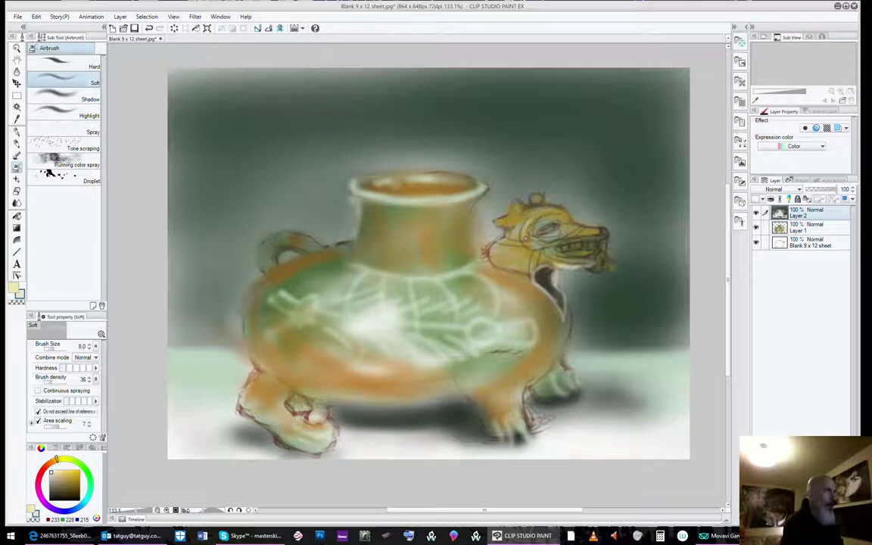
Add thin pale highlights around the eye and on the cheek, ear and neck of the animal's head
drag(524, 239, 531, 246)
mouse_move(530, 230)
mouse_down()
mouse_move(532, 240)
mouse_move(550, 243)
mouse_up()
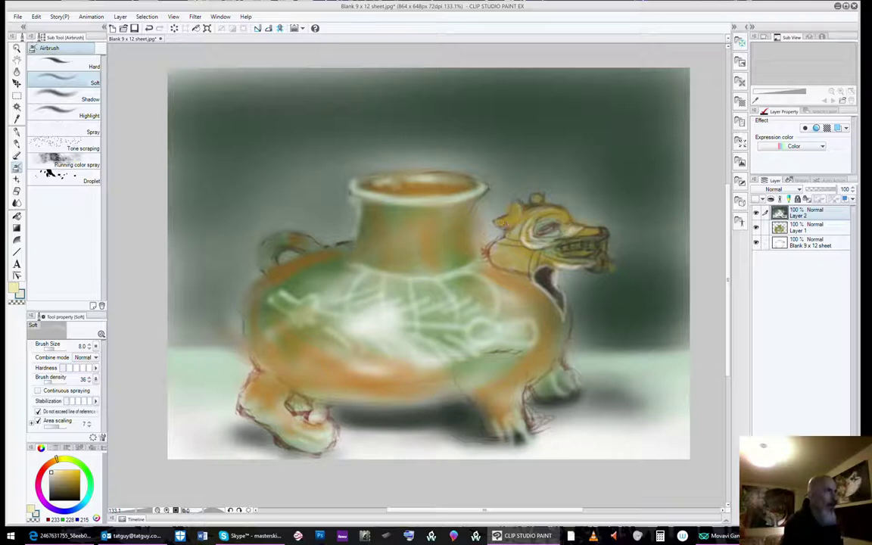
drag(451, 203, 458, 202)
drag(495, 247, 531, 249)
drag(452, 218, 470, 214)
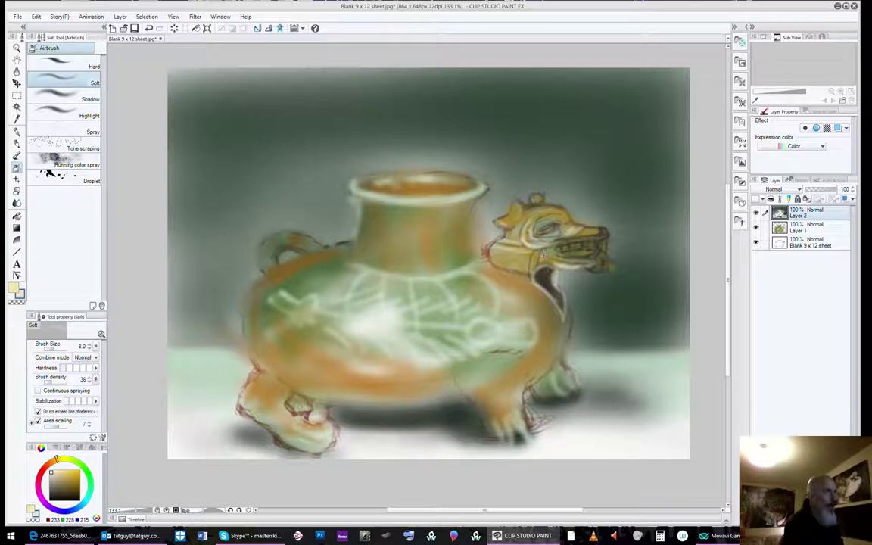
drag(481, 228, 477, 246)
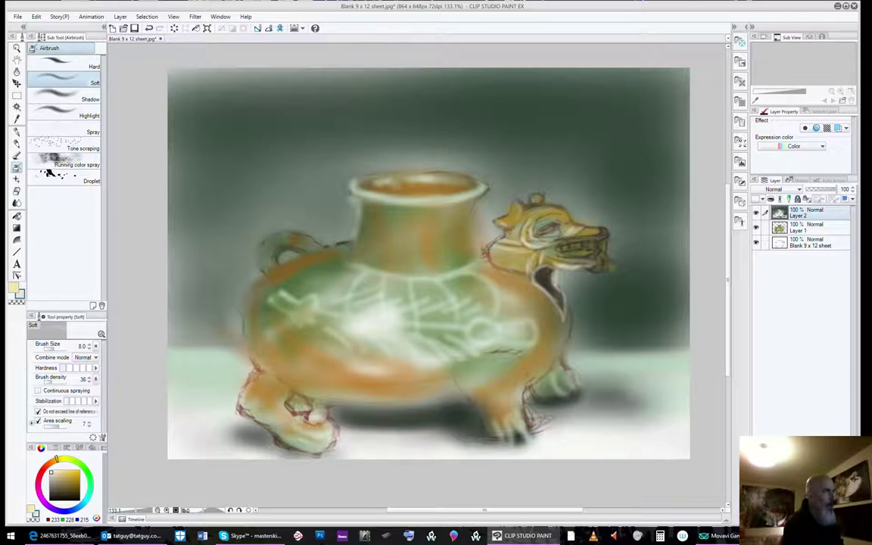
Airbrush the animal's neck behind the cheek in reddish brown (RGB 128, 74, 30) with a large soft brush of size 60 to 70
click(67, 477)
click(72, 484)
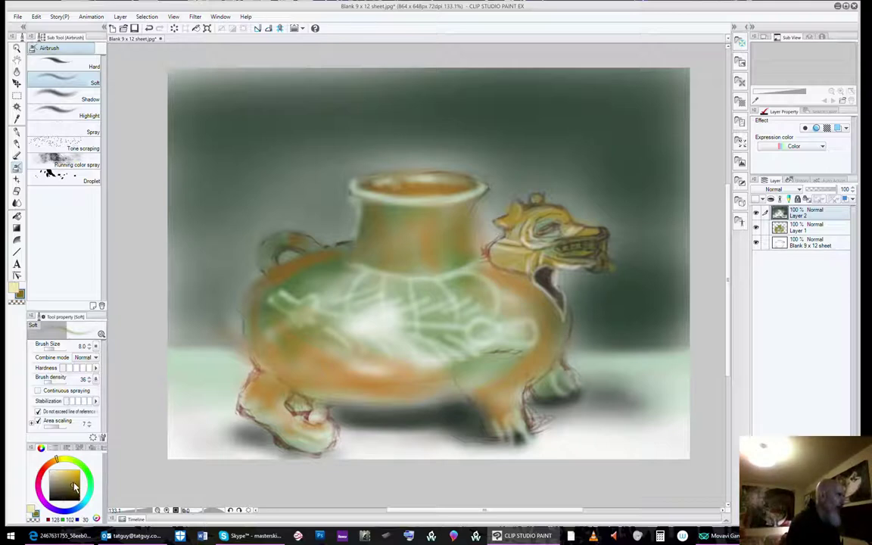
drag(55, 459, 48, 462)
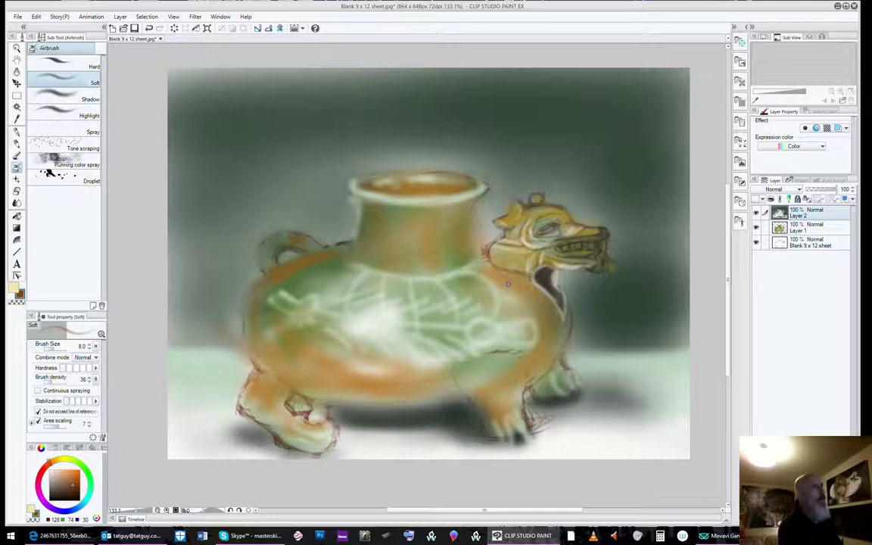
key(bracketright)
key(bracketright)
key(bracketright)
key(bracketright)
key(bracketright)
key(bracketright)
key(bracketright)
key(bracketright)
key(bracketright)
key(bracketright)
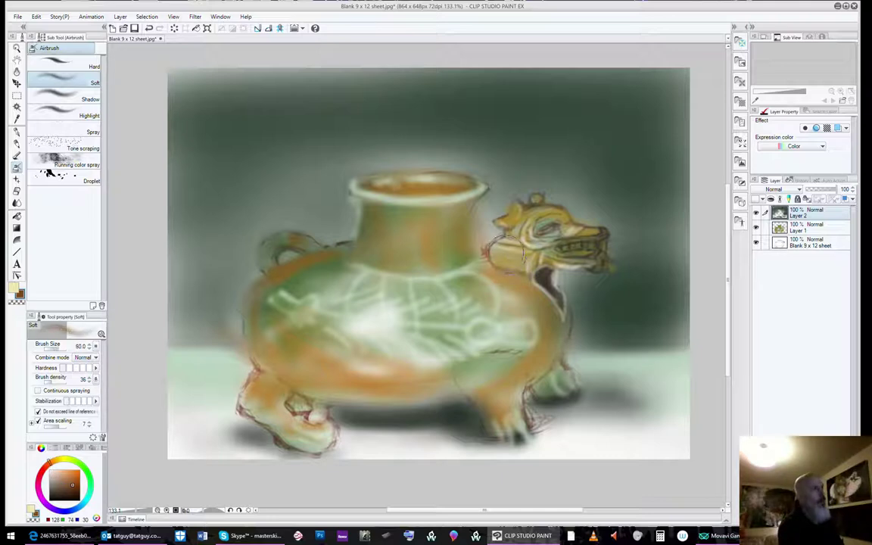
mouse_move(508, 253)
mouse_down()
mouse_move(532, 259)
mouse_move(511, 253)
mouse_up()
key(bracketright)
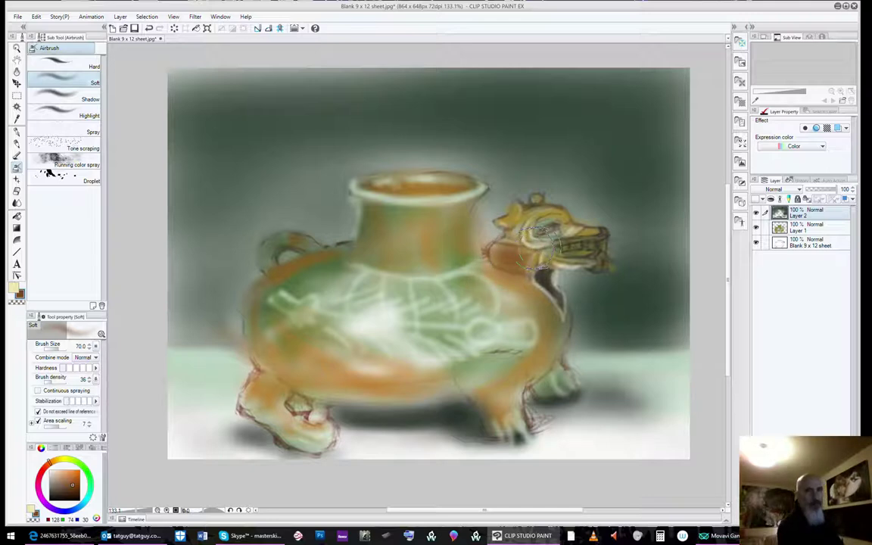
Deepen the brown on the neck and airbrush the top of the snout in reddish brown at brush size 20
key(bracketleft)
key(bracketleft)
key(bracketleft)
key(bracketleft)
key(bracketleft)
key(bracketleft)
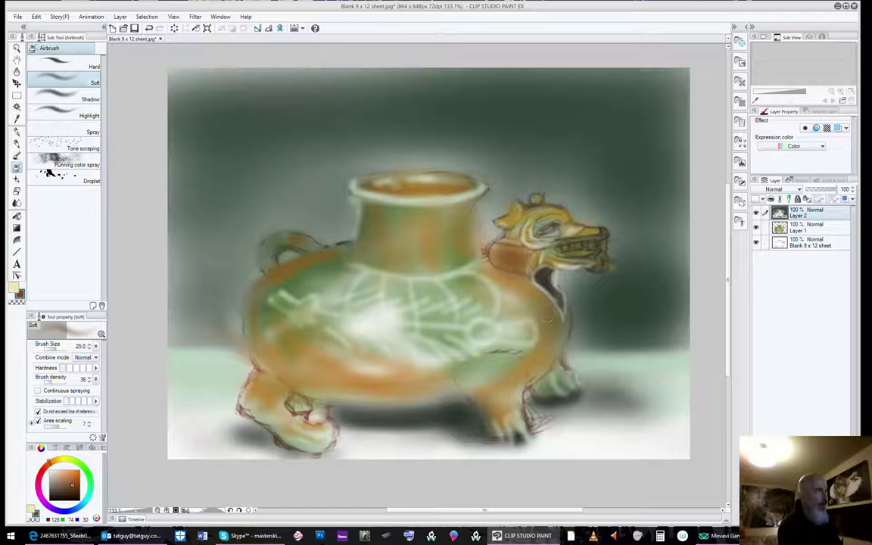
drag(502, 257, 518, 262)
drag(592, 230, 582, 228)
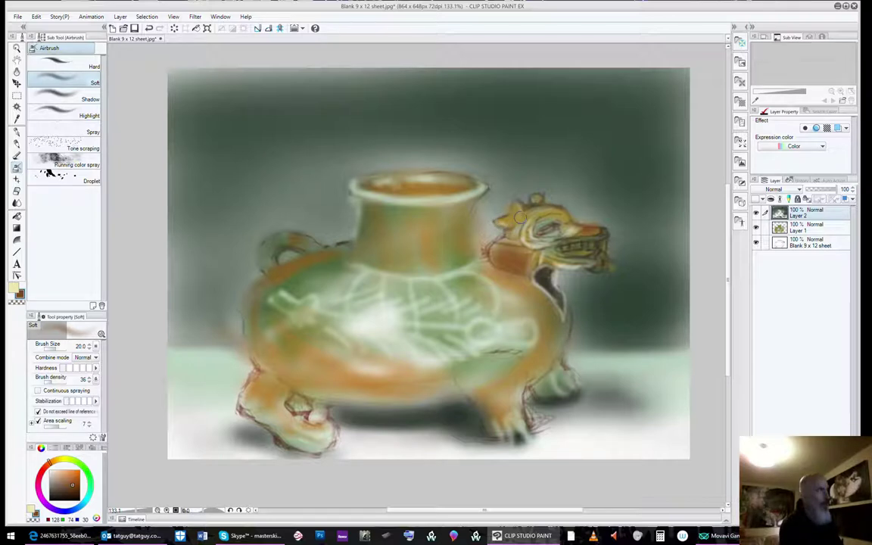
drag(476, 190, 454, 214)
Tint the ear and the small knob on top of the head reddish brown at brush size 12
key(bracketleft)
key(bracketleft)
key(bracketleft)
key(bracketleft)
key(bracketleft)
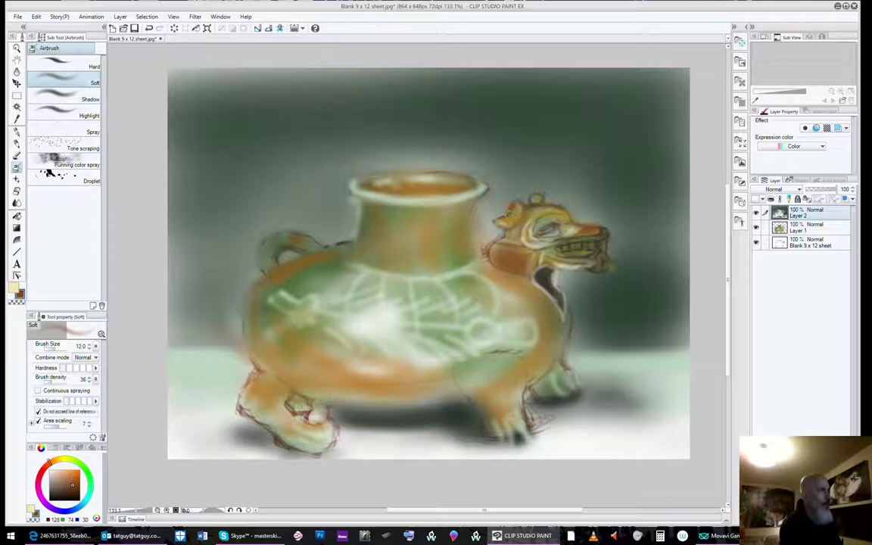
drag(536, 197, 538, 199)
Draw a thin, dark, signature-like flourish (RGB 68, 56, 46) from the front leg across the ground to the canvas edge at brush size 7
key(bracketright)
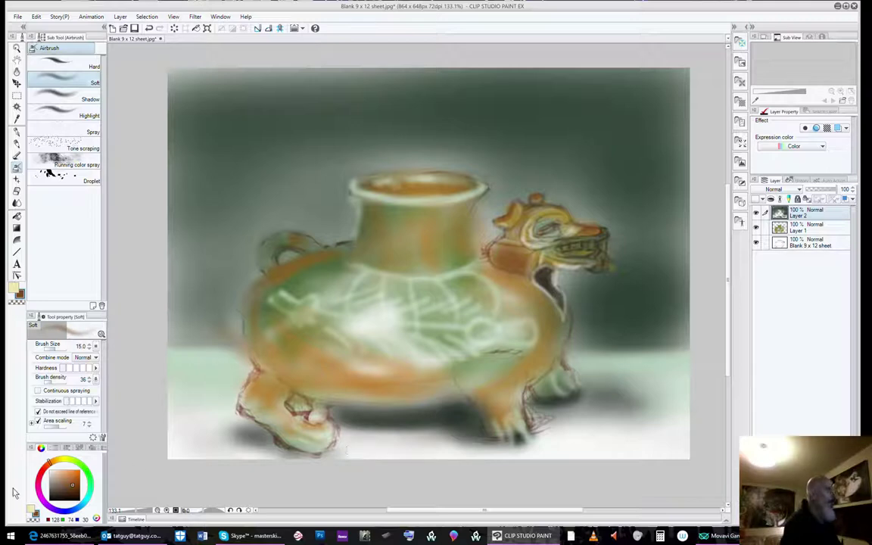
click(58, 493)
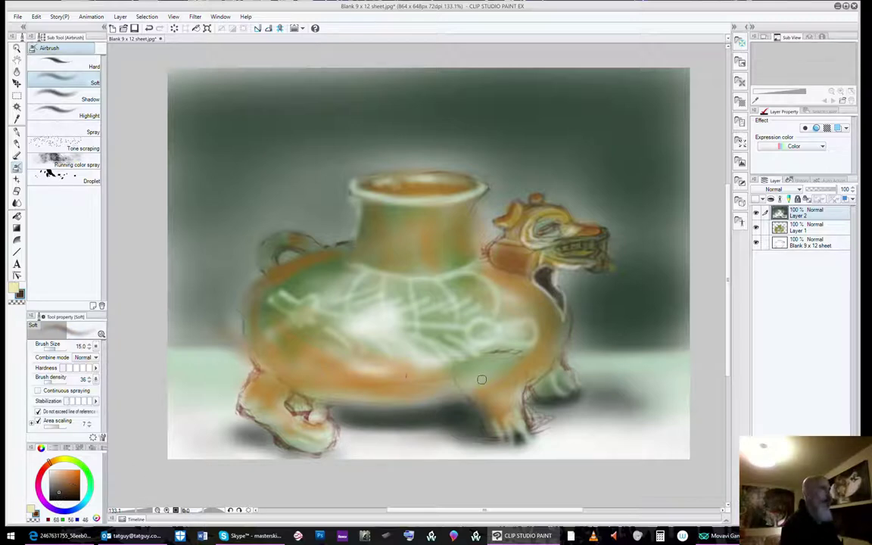
key(bracketleft)
key(bracketleft)
key(bracketleft)
key(bracketleft)
drag(526, 362, 492, 404)
mouse_move(532, 380)
mouse_down()
mouse_move(559, 365)
mouse_move(543, 393)
mouse_move(709, 350)
mouse_up()
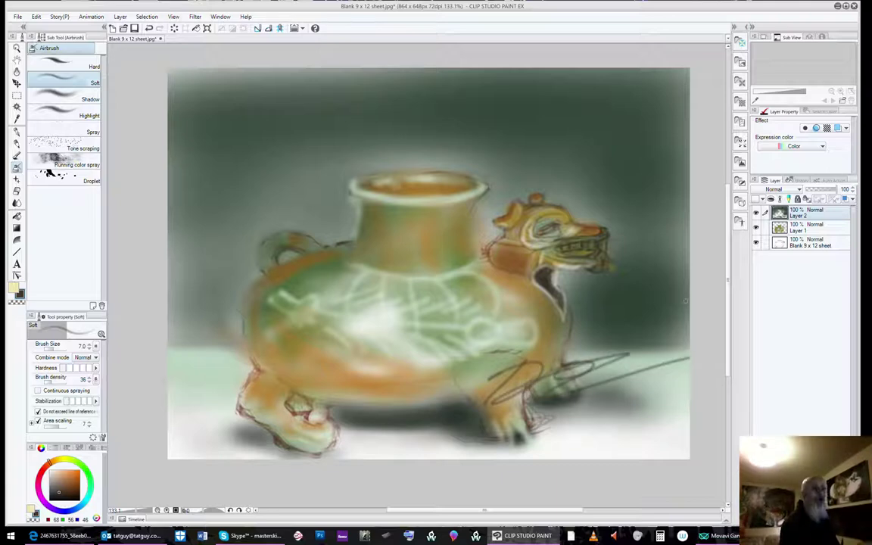